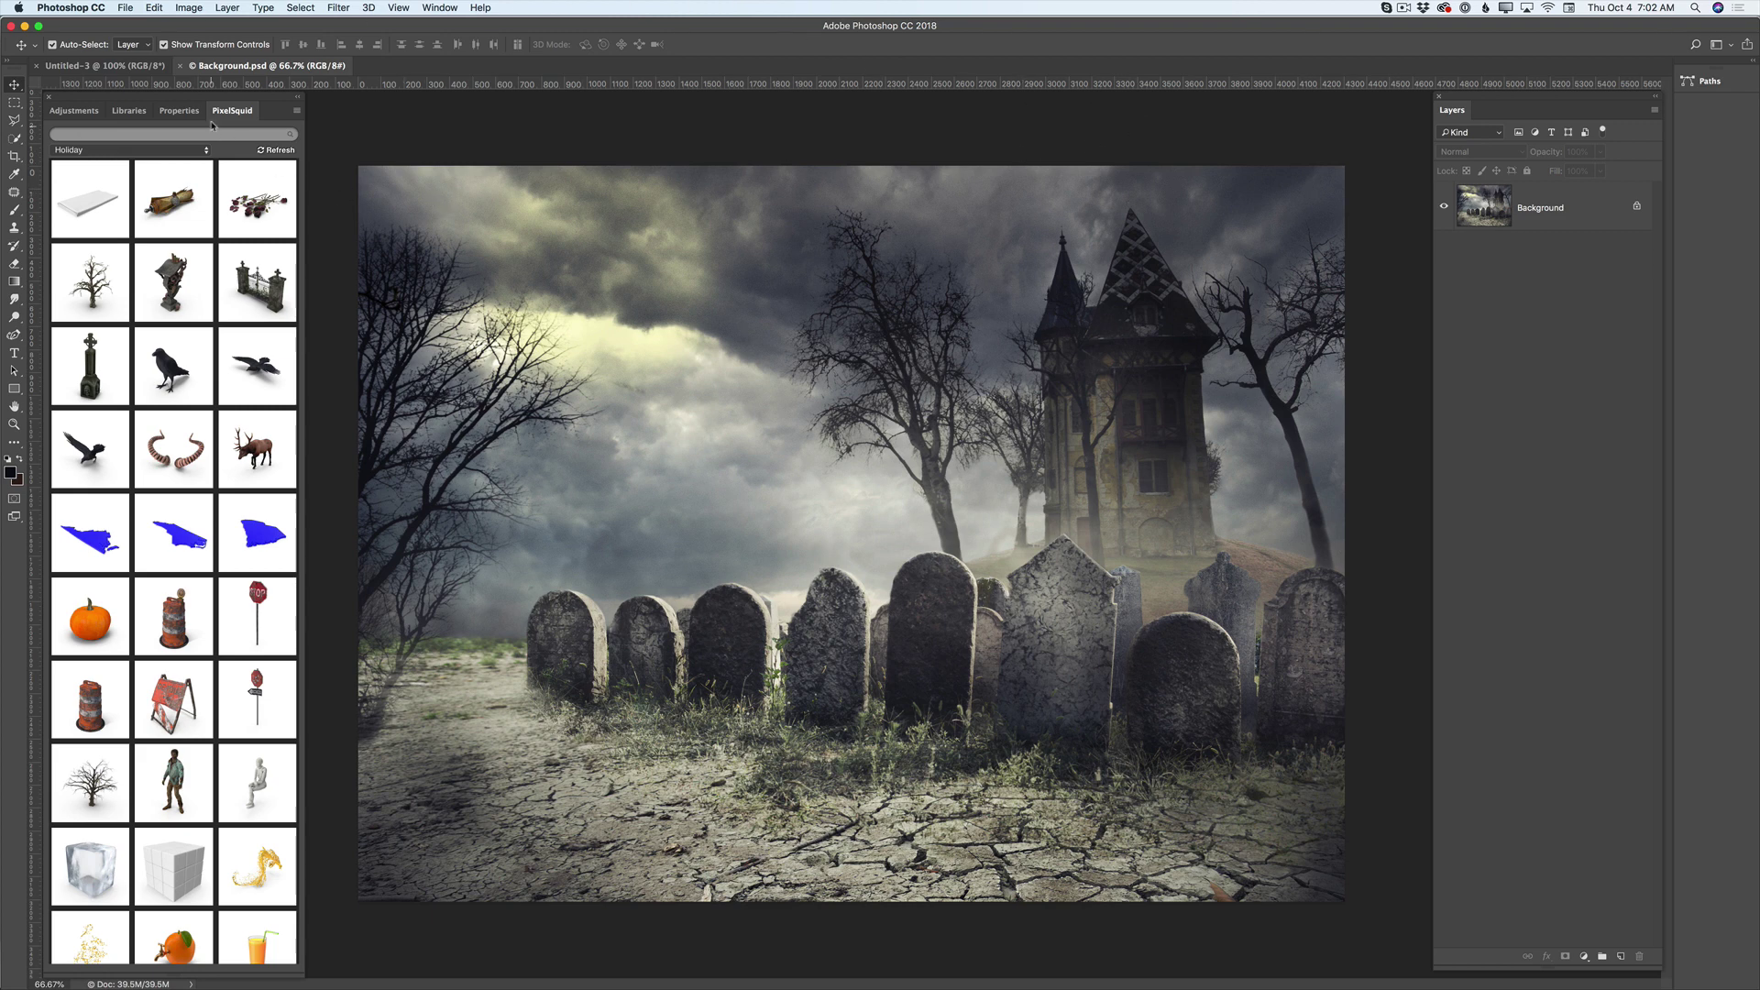
Step: Add the old dead tree from the PixelSquid Holiday collection to the graveyard image
mouse_move(192, 166)
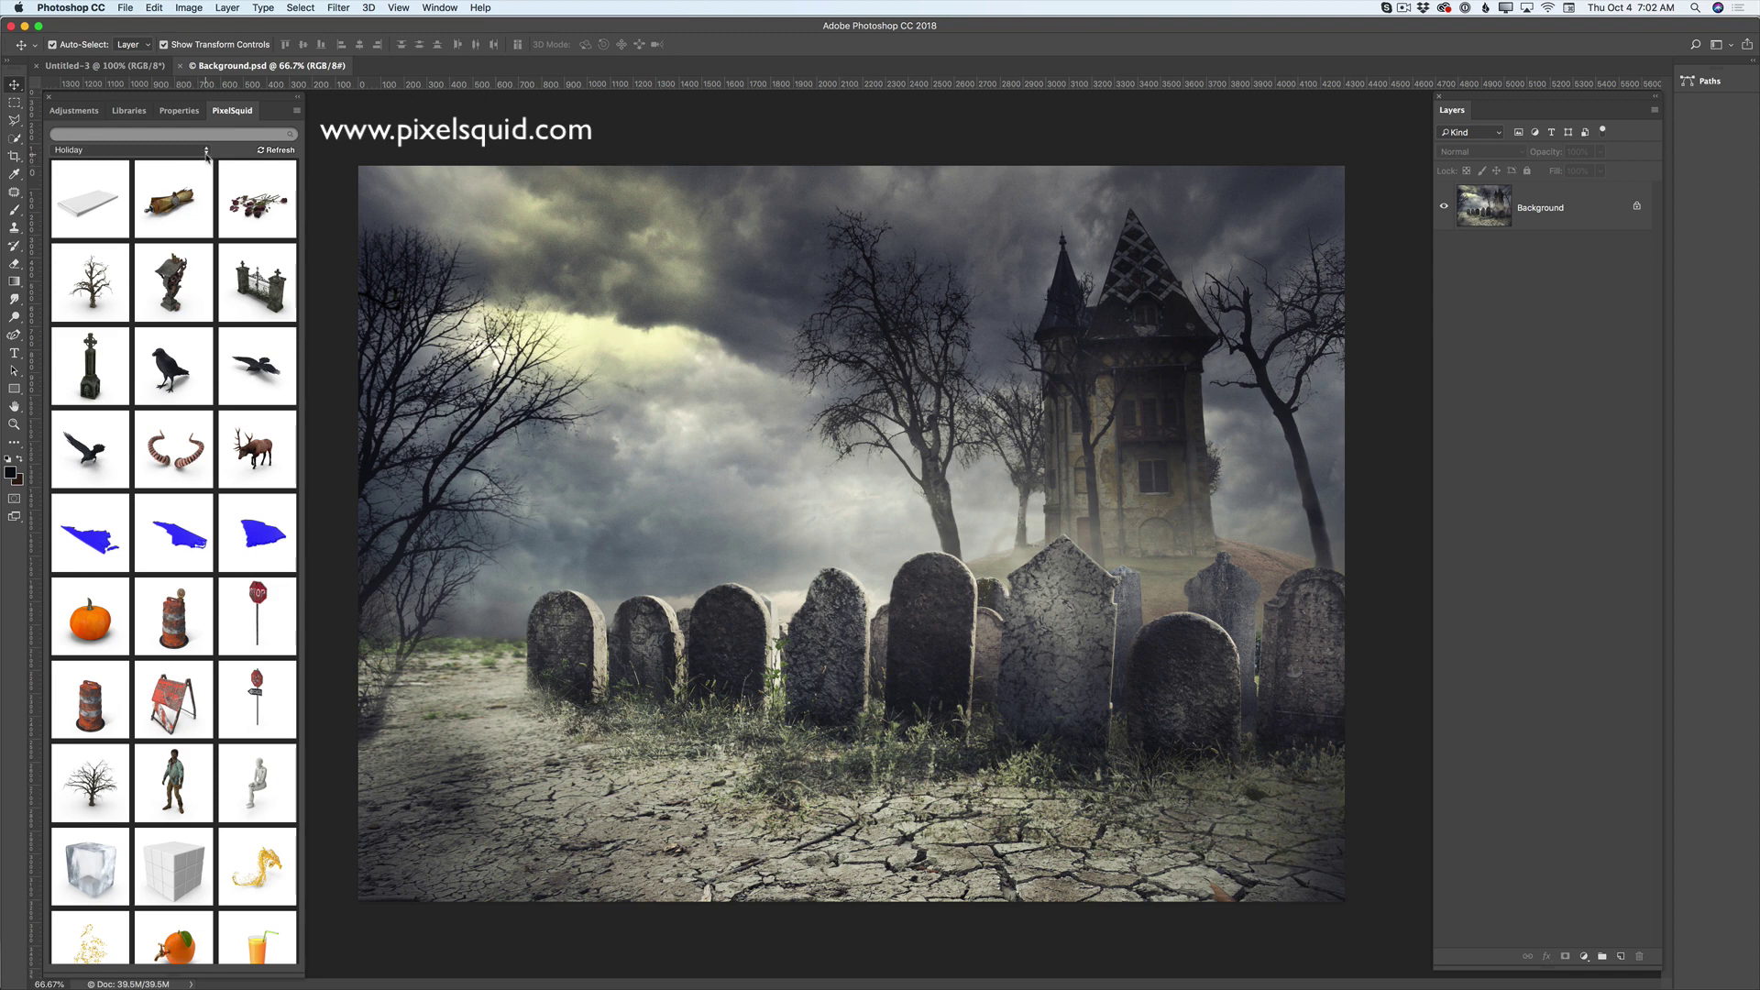
left_click(206, 154)
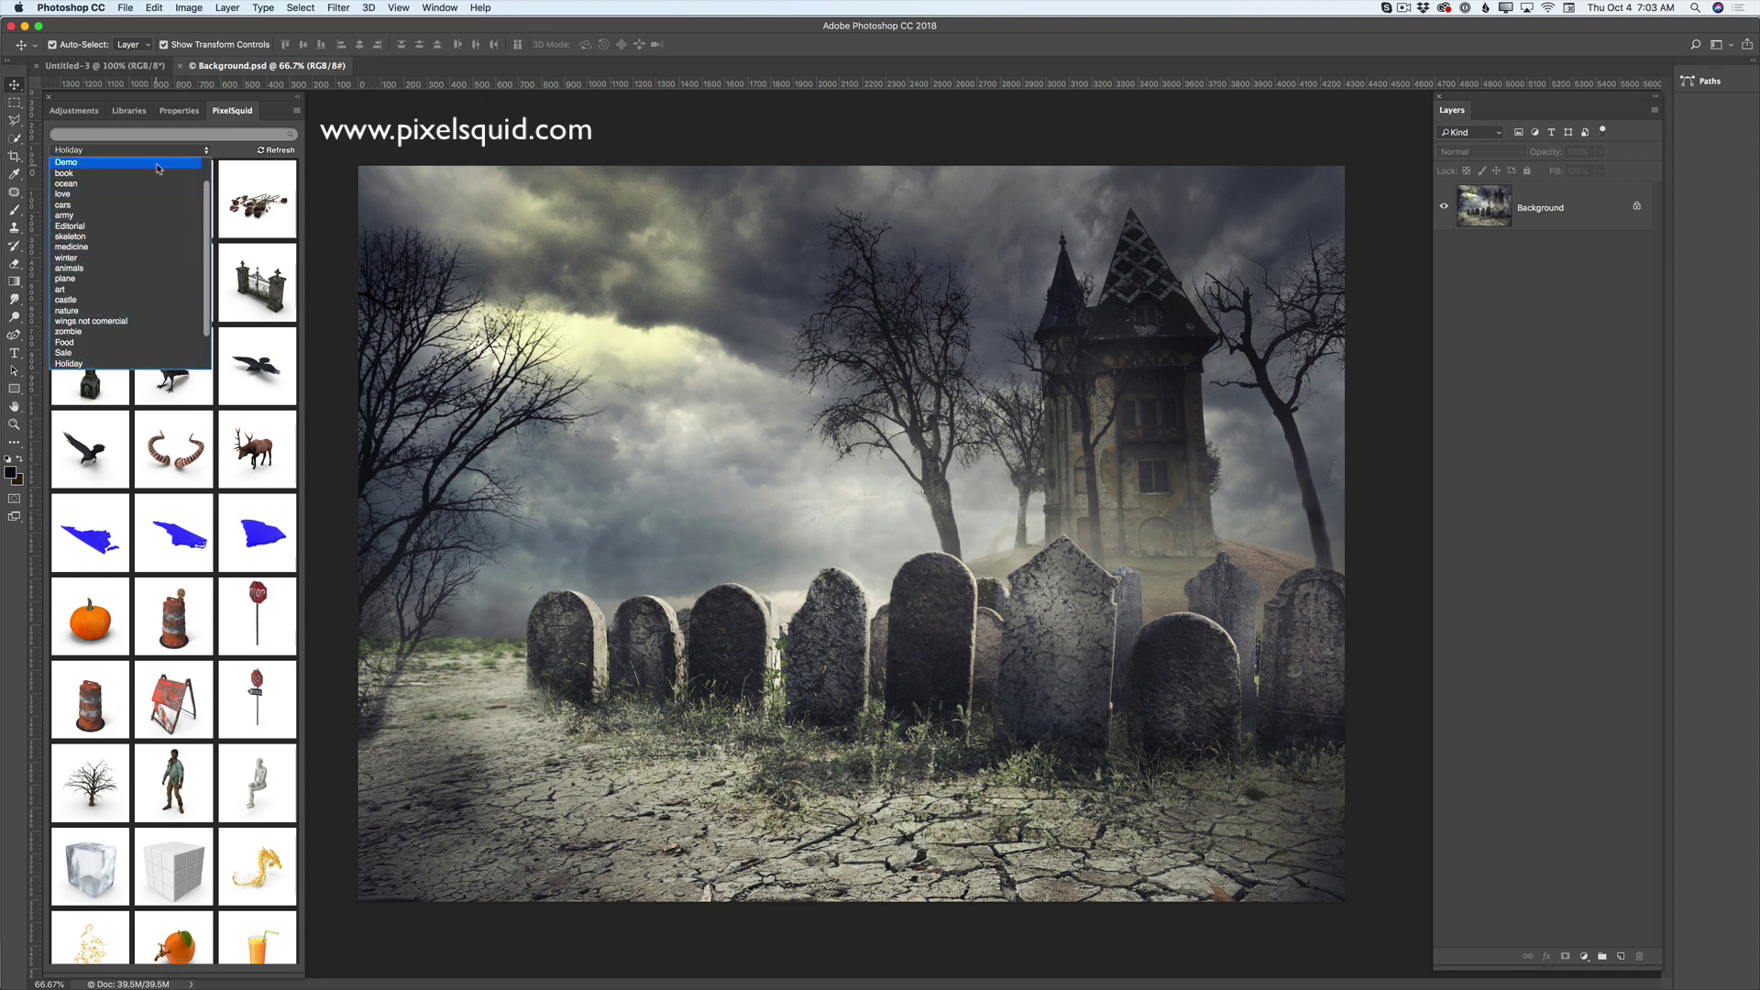
left_click(228, 158)
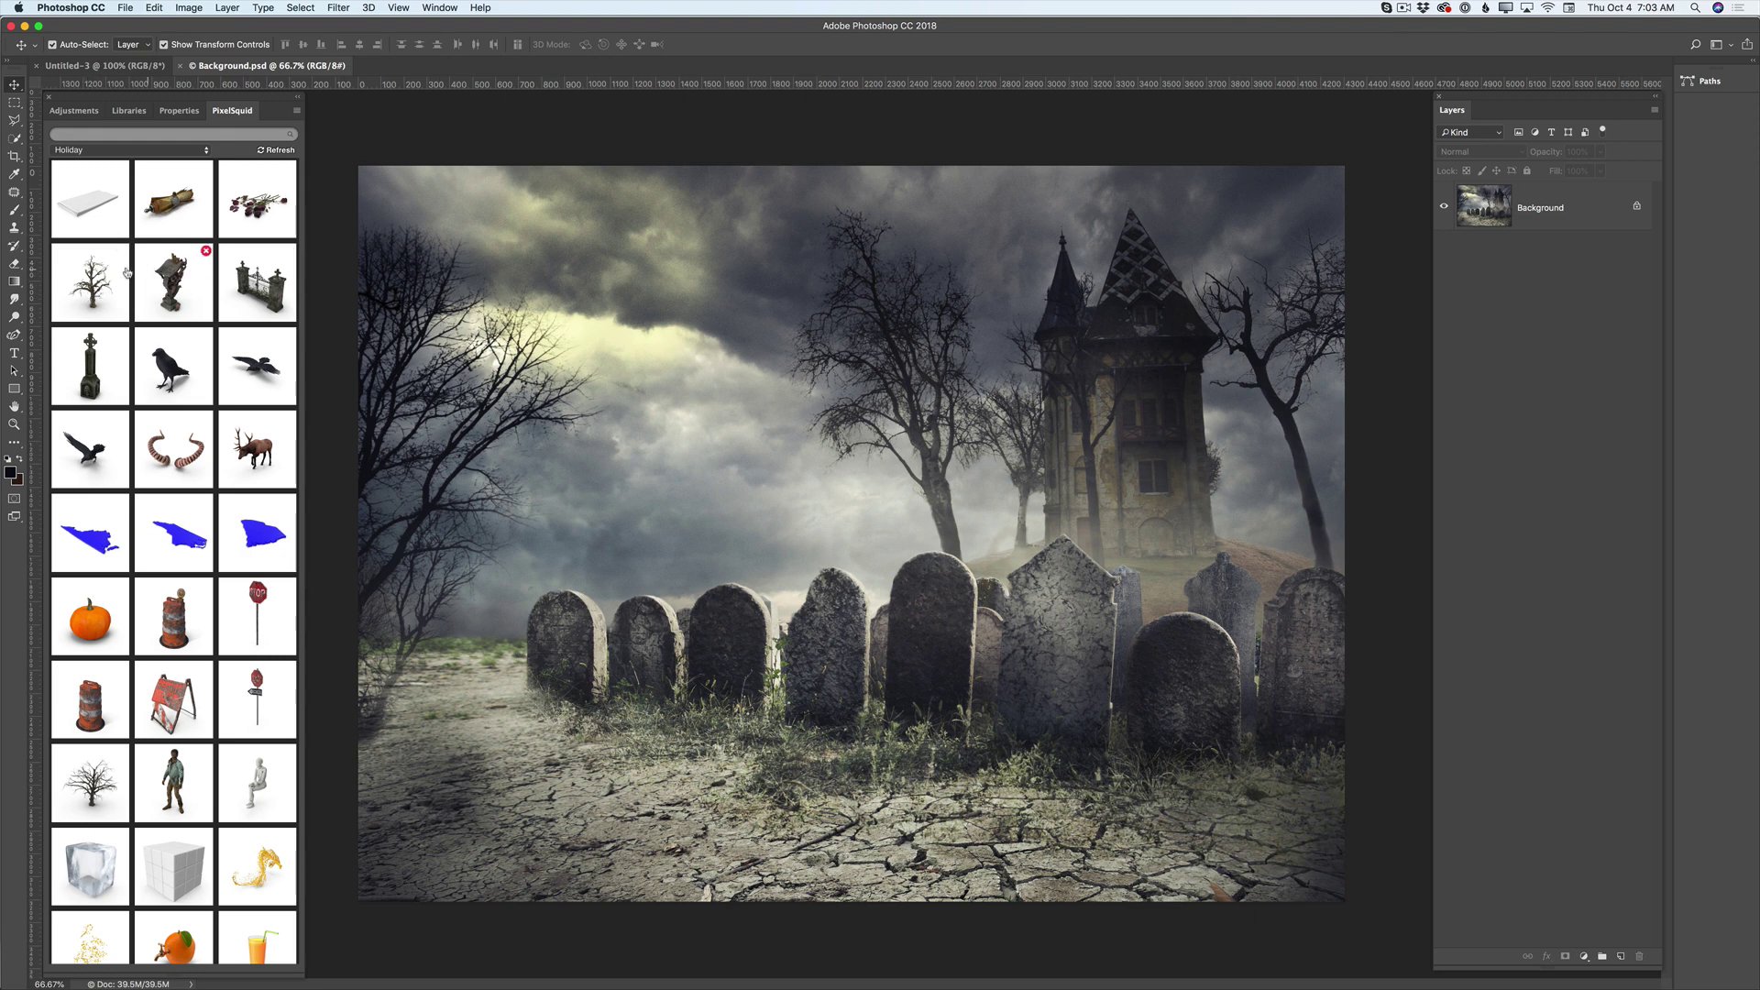
left_click(99, 282)
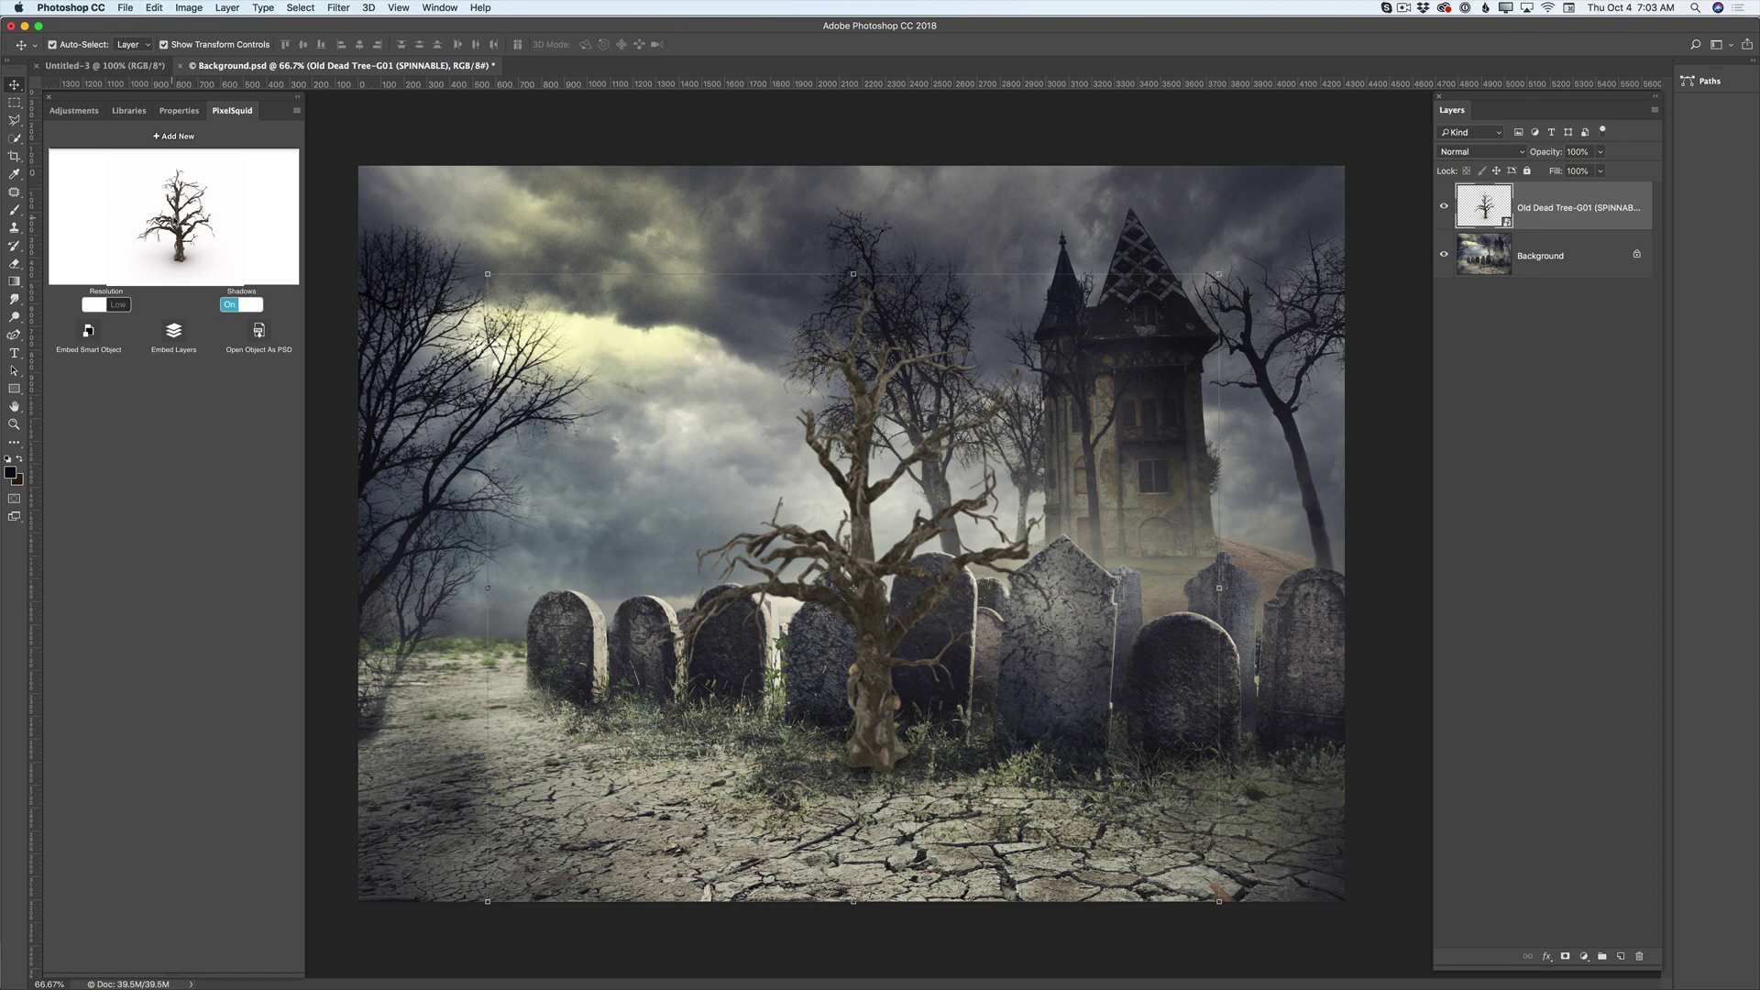
Step: Spin the dead tree to a different viewing angle and move it over the leftmost gravestones
left_click_drag(179, 223, 193, 225)
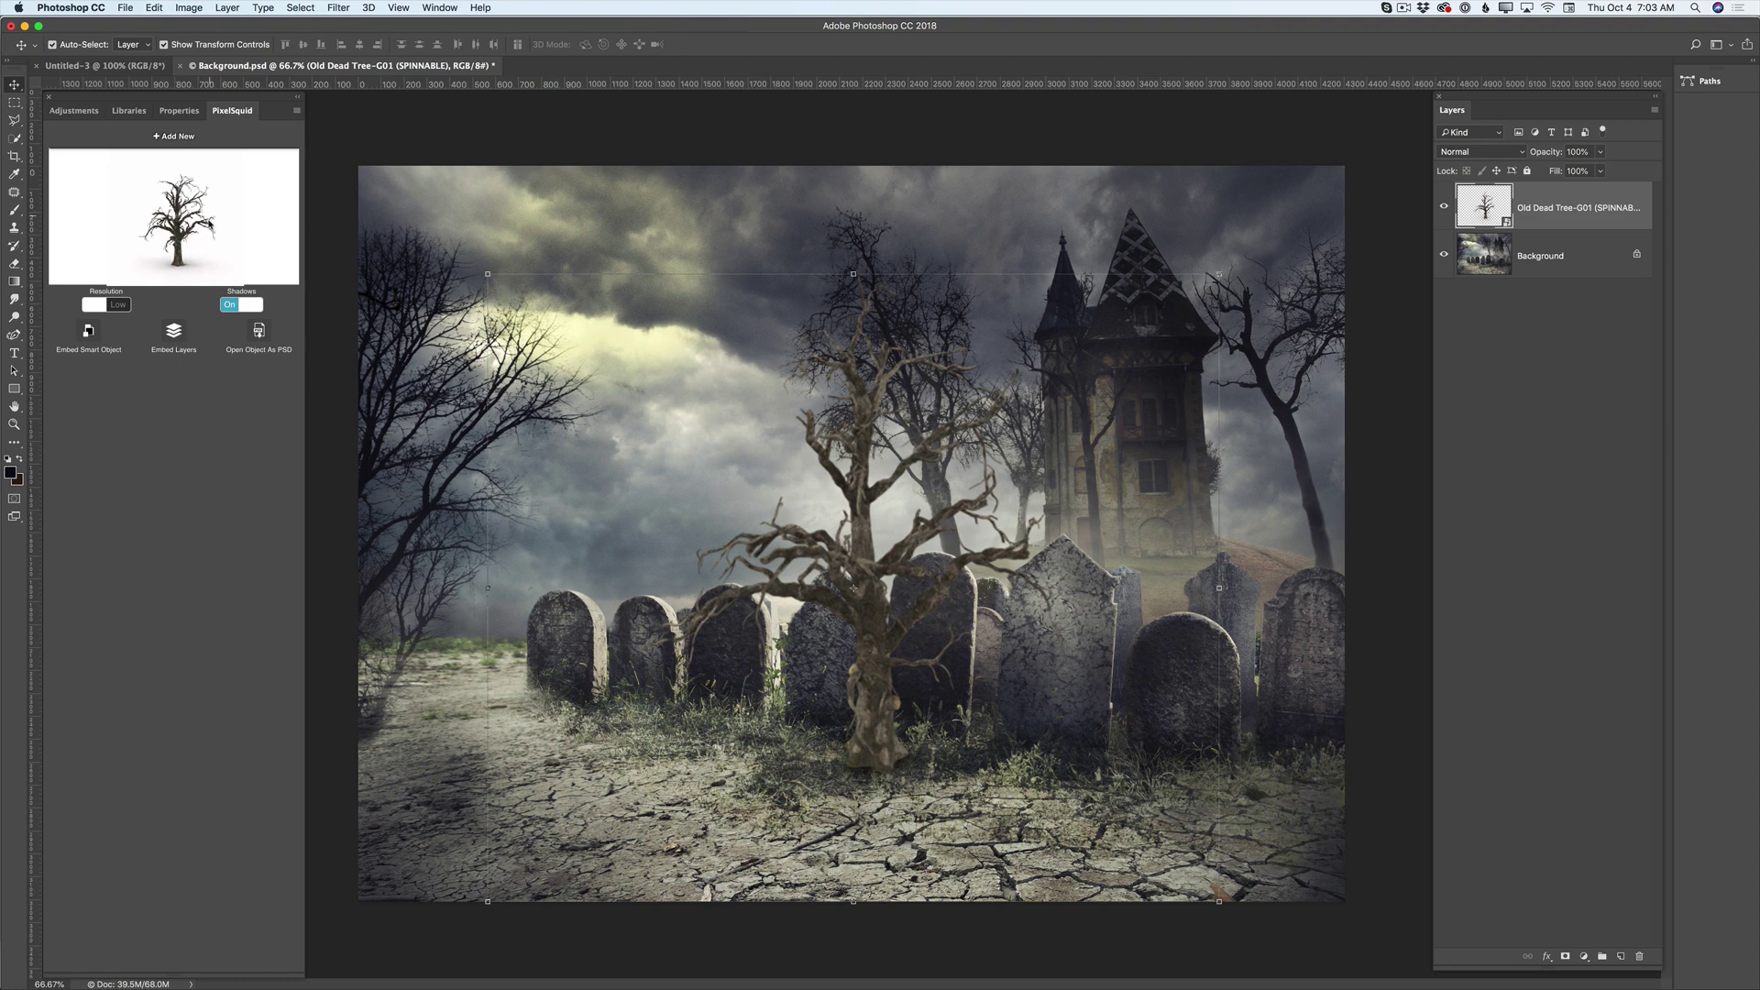
left_click_drag(869, 673, 651, 614)
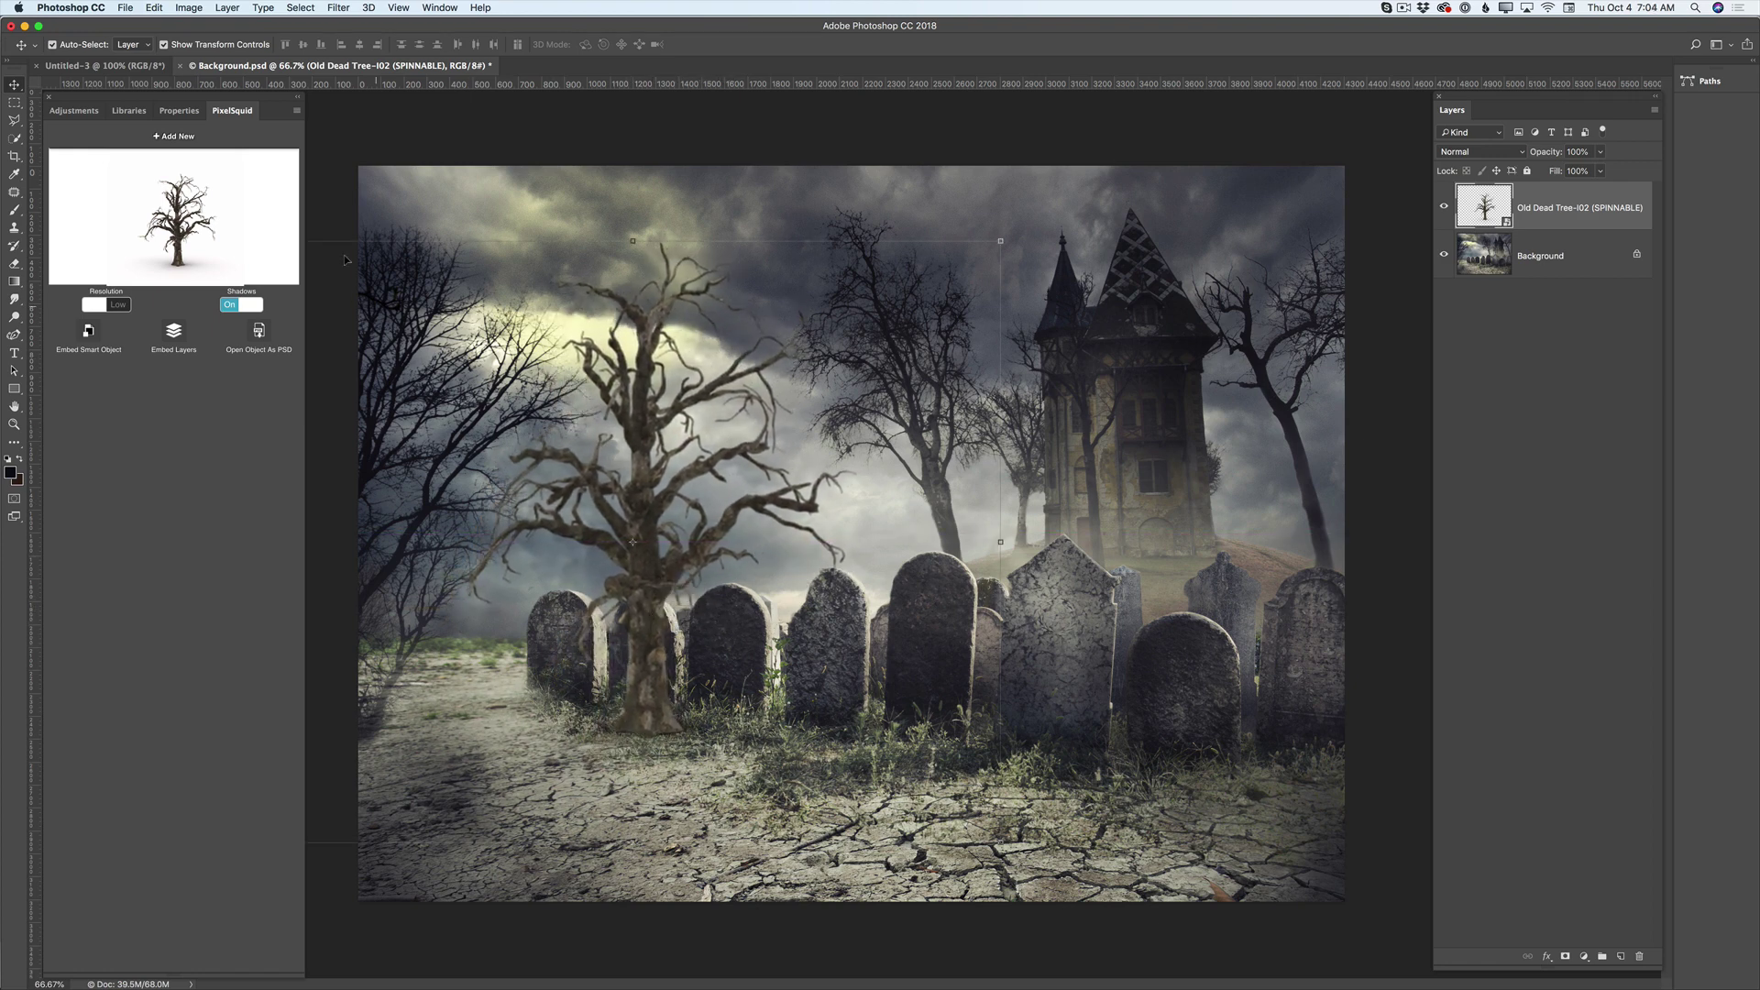
left_click_drag(221, 225, 225, 225)
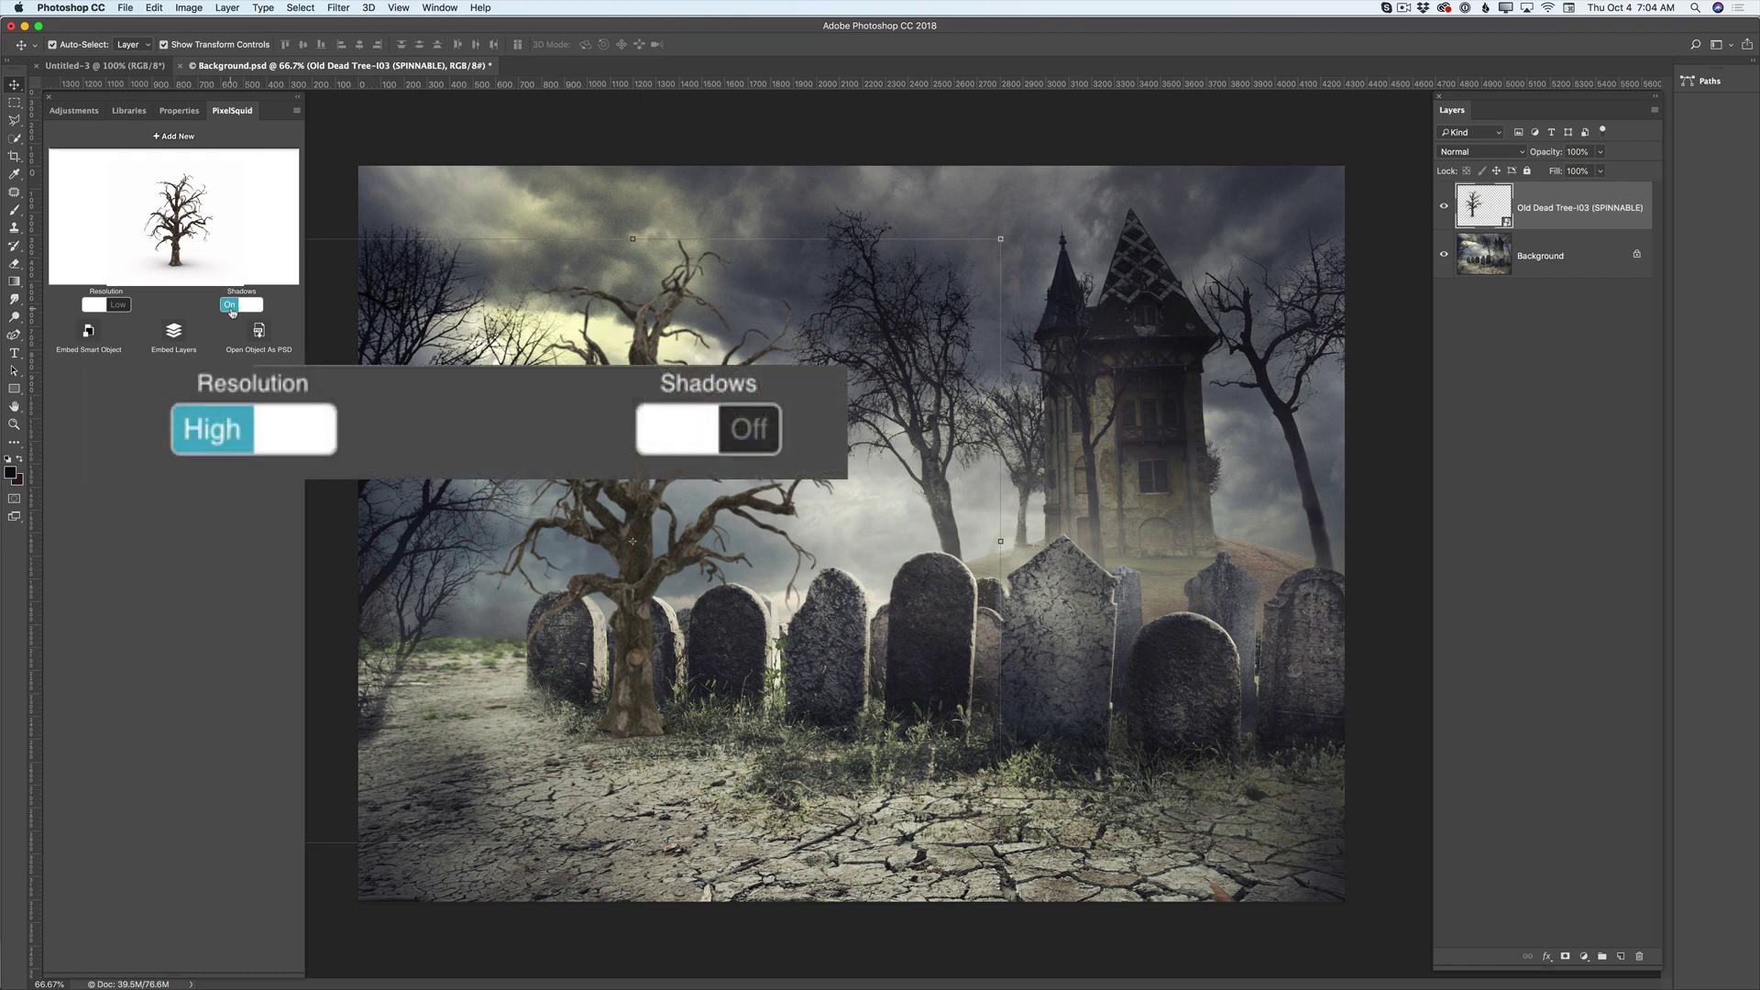
Step: Turn off the dead tree's shadow and switch it to high resolution
left_click(231, 306)
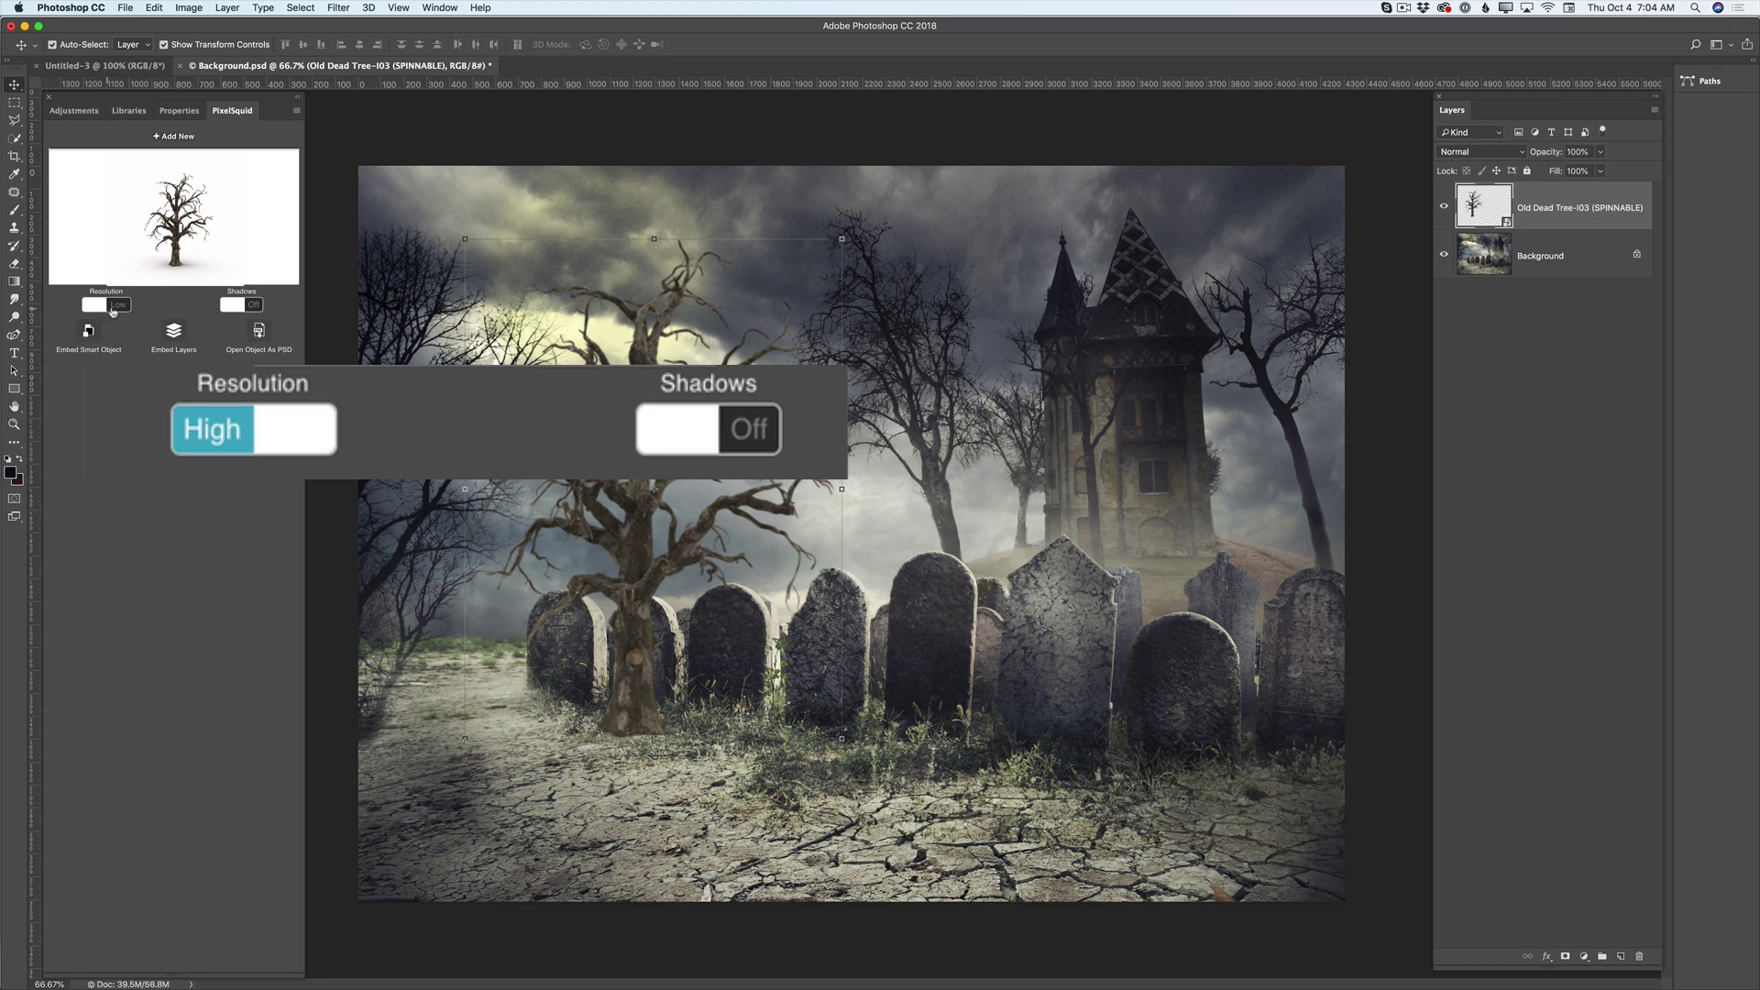
left_click(118, 306)
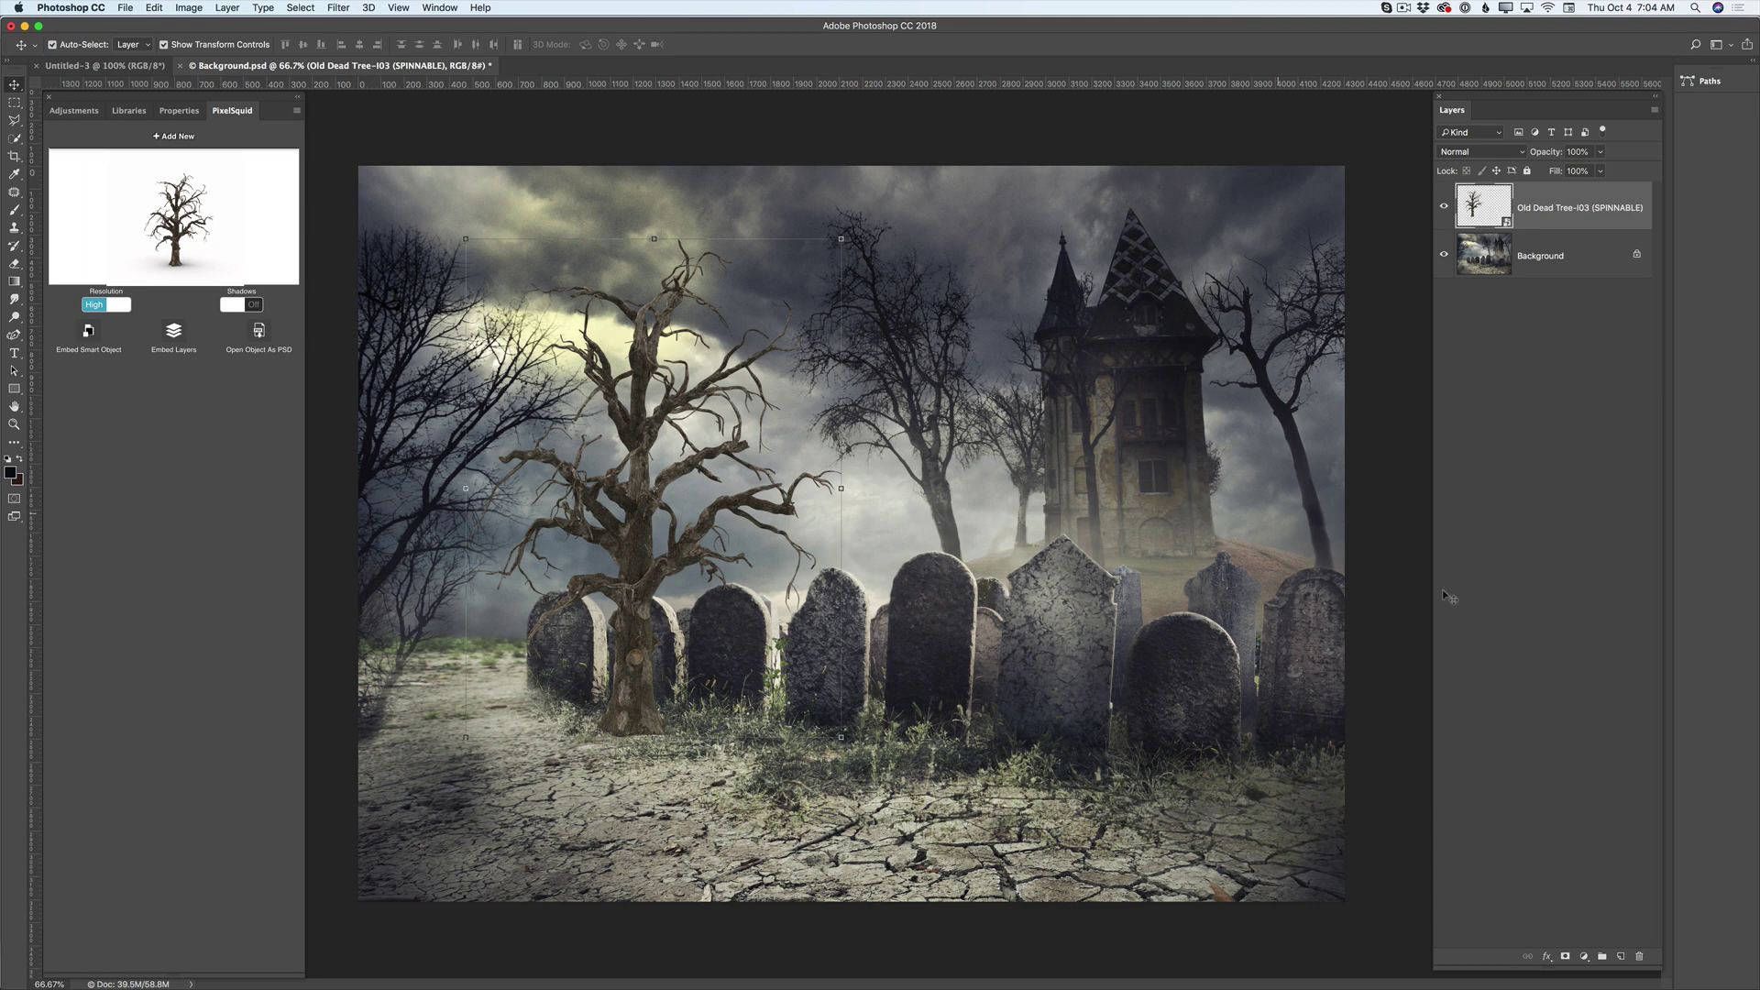
Step: Add a layer mask to the tree and paint out its lower trunk over the gravestones with a 123 px soft round brush
left_click(1566, 957)
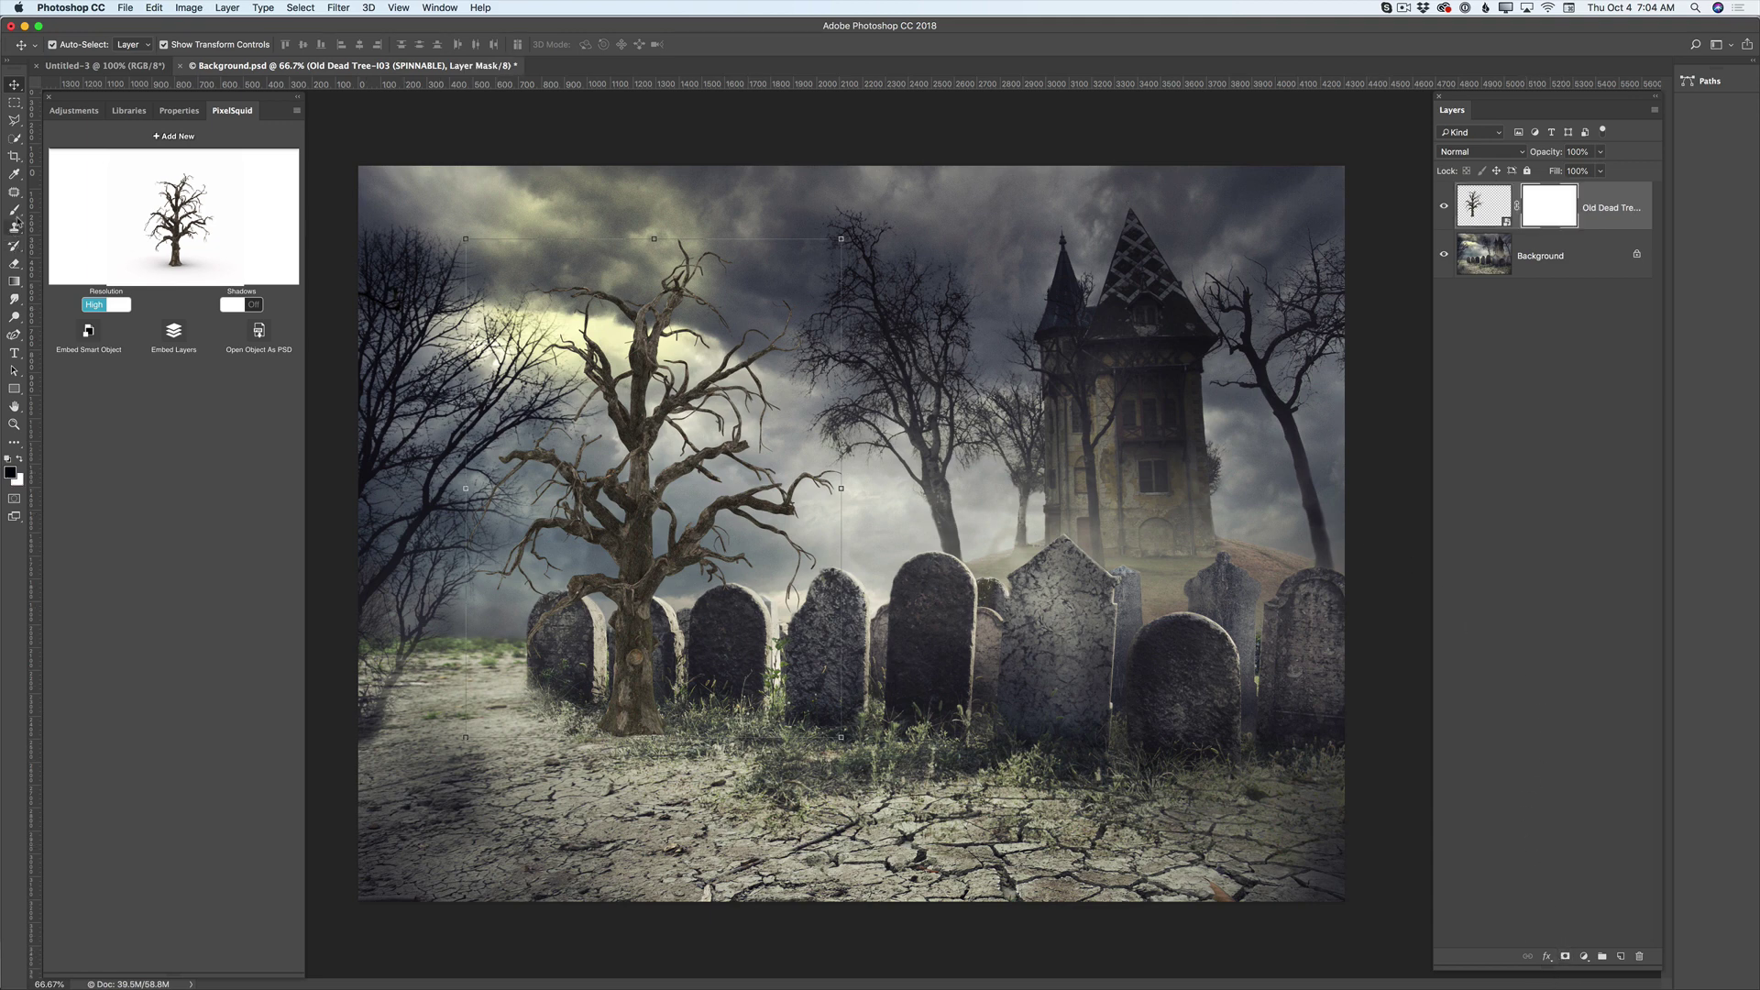
left_click(13, 211)
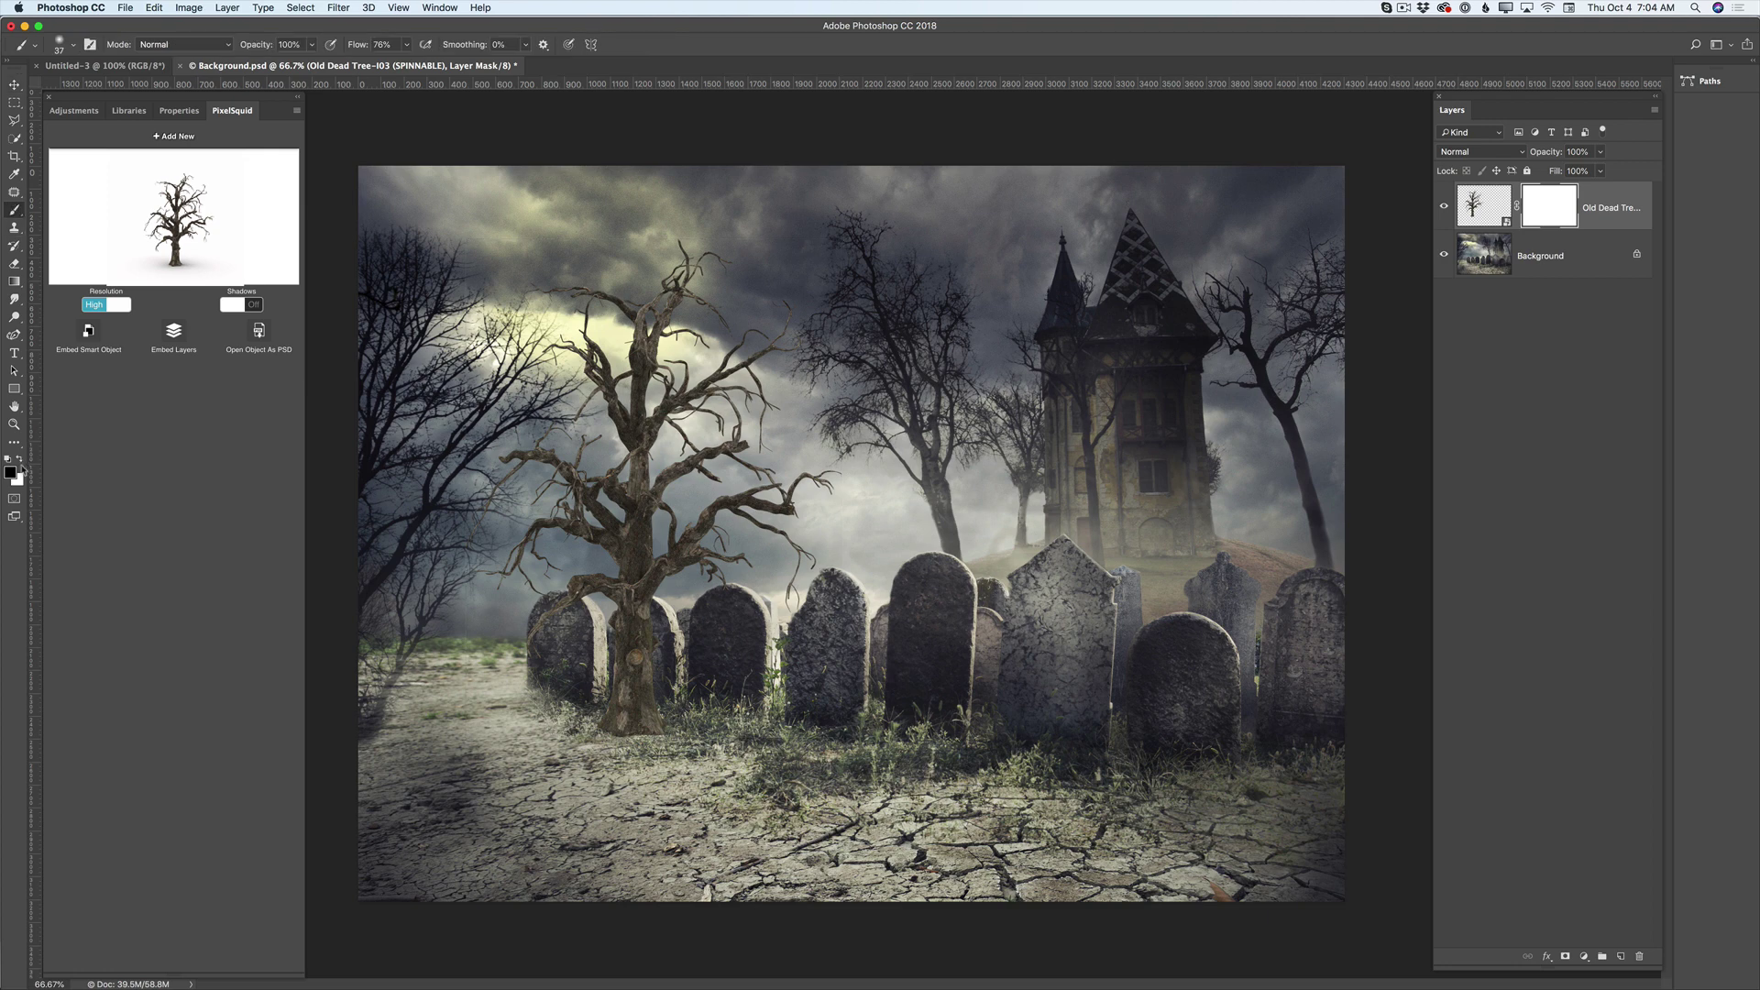
right_click(644, 568)
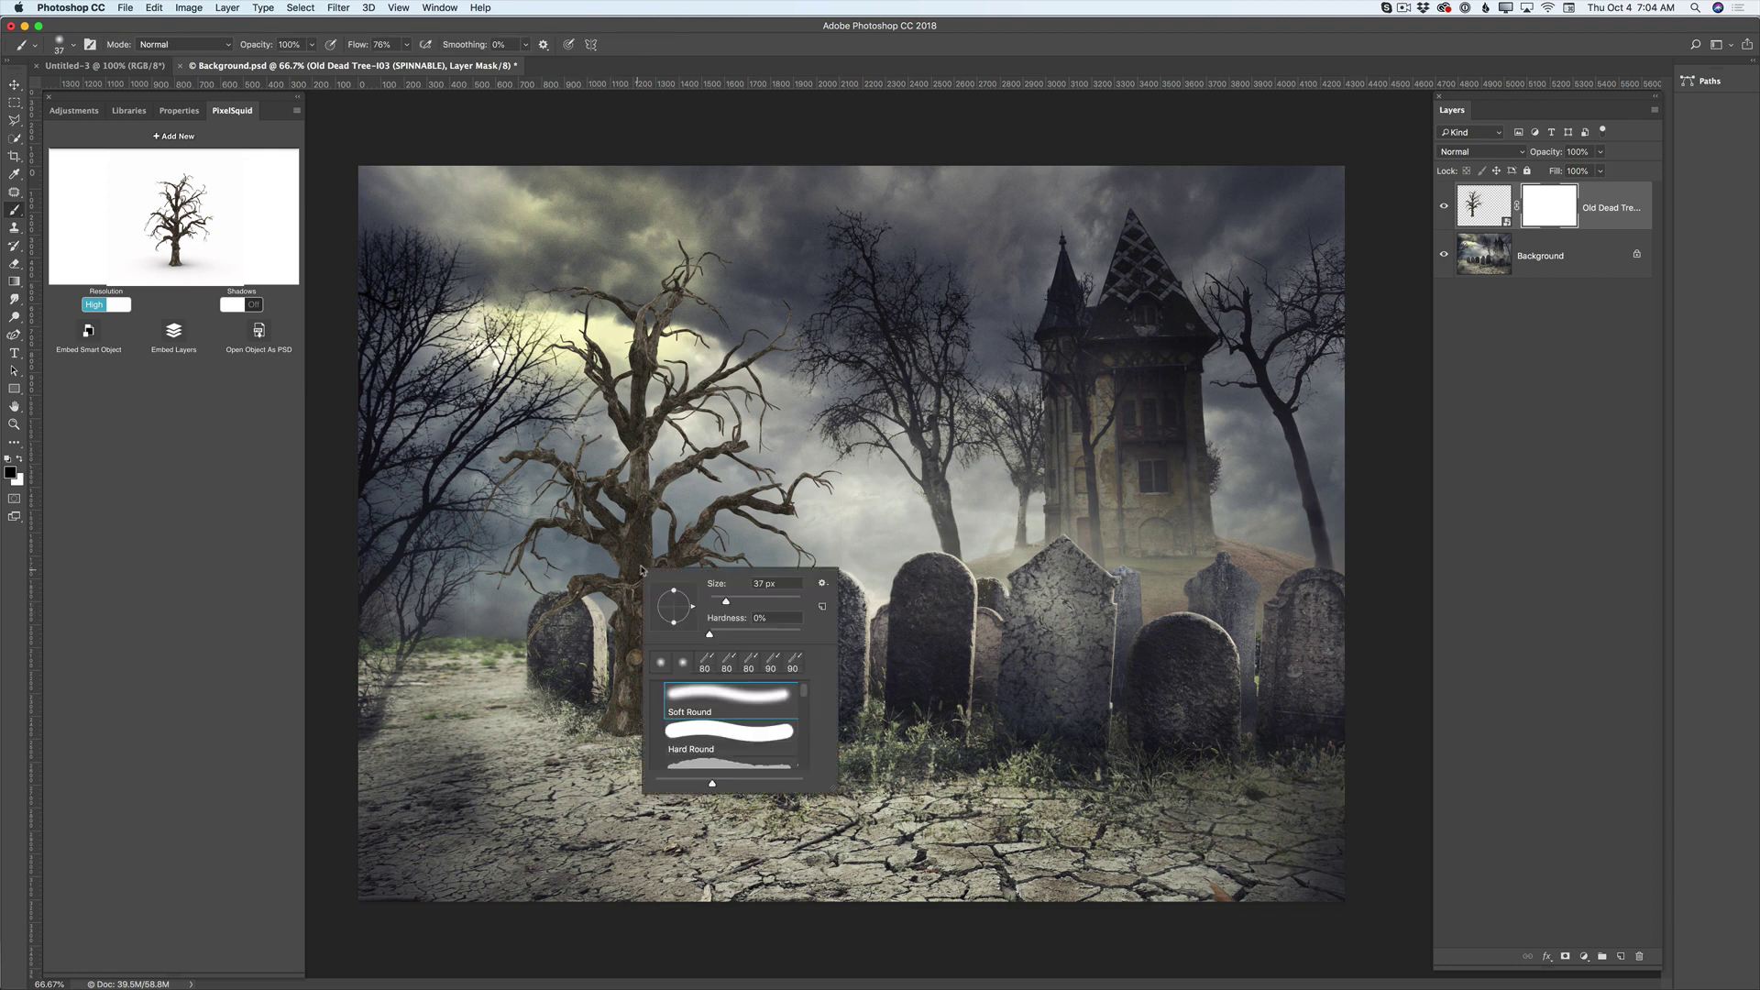
left_click_drag(732, 609, 760, 602)
left_click(625, 674)
left_click_drag(648, 729, 644, 610)
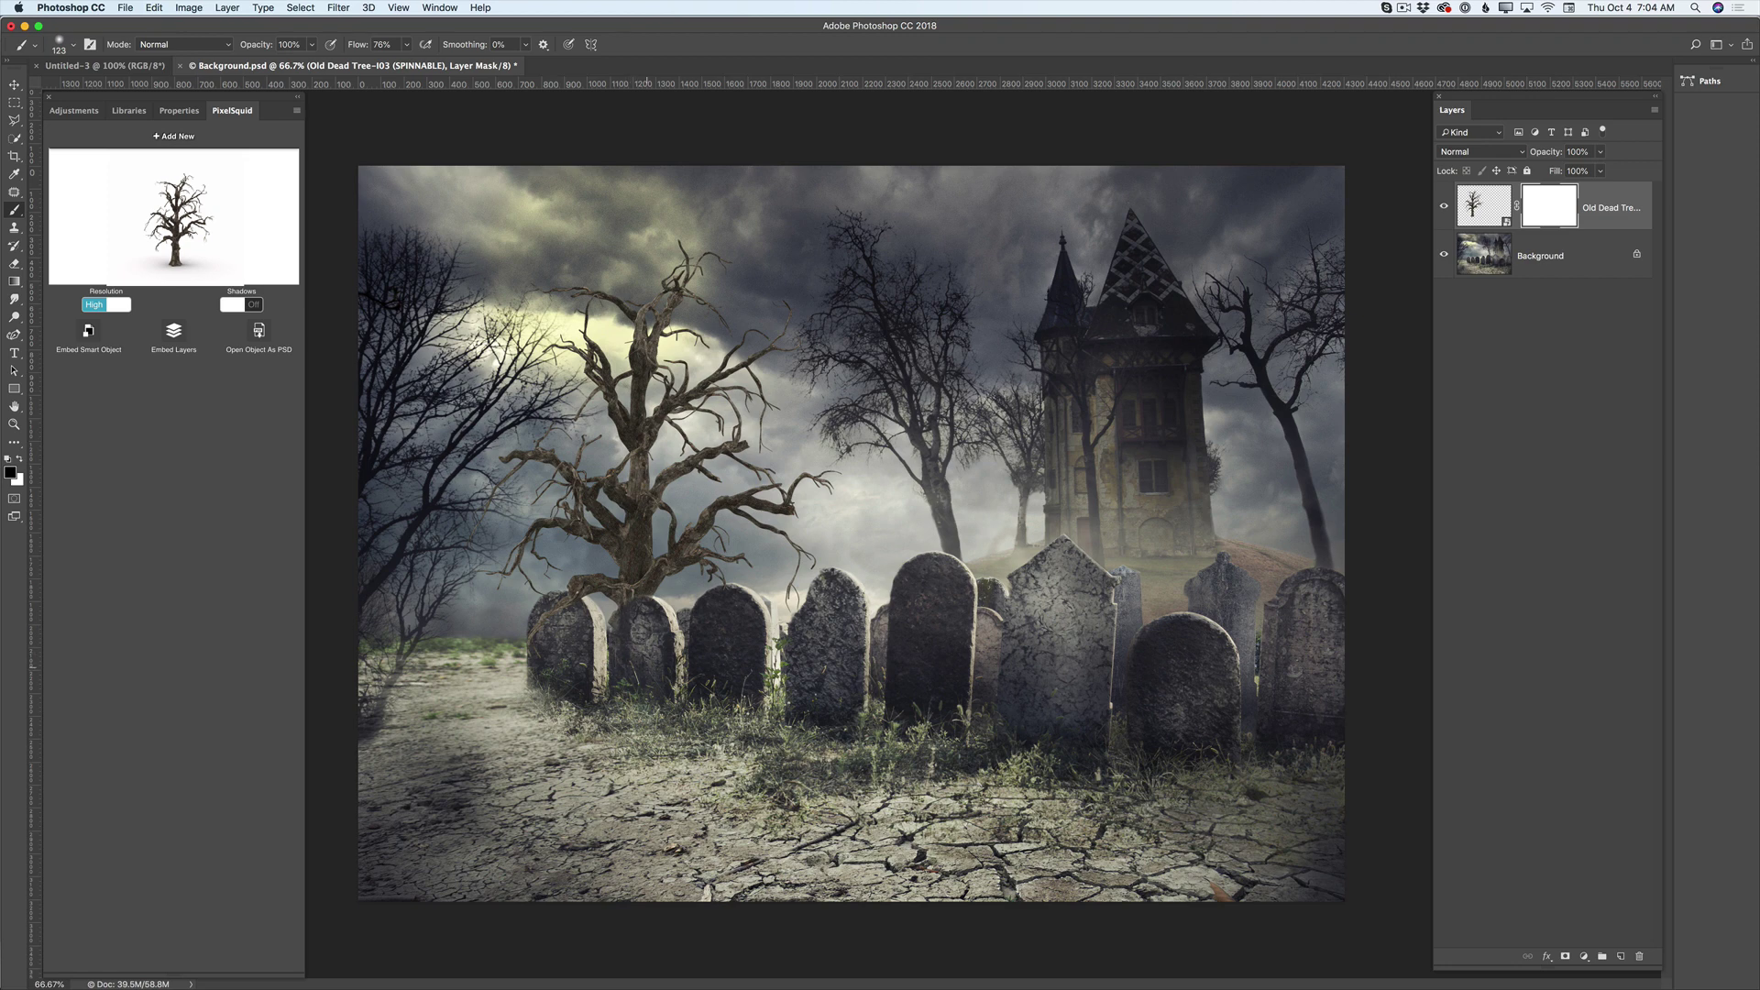
Step: Reduce the soft round brush to 37 px for finer work on the tree mask
right_click(647, 667)
left_click(728, 697)
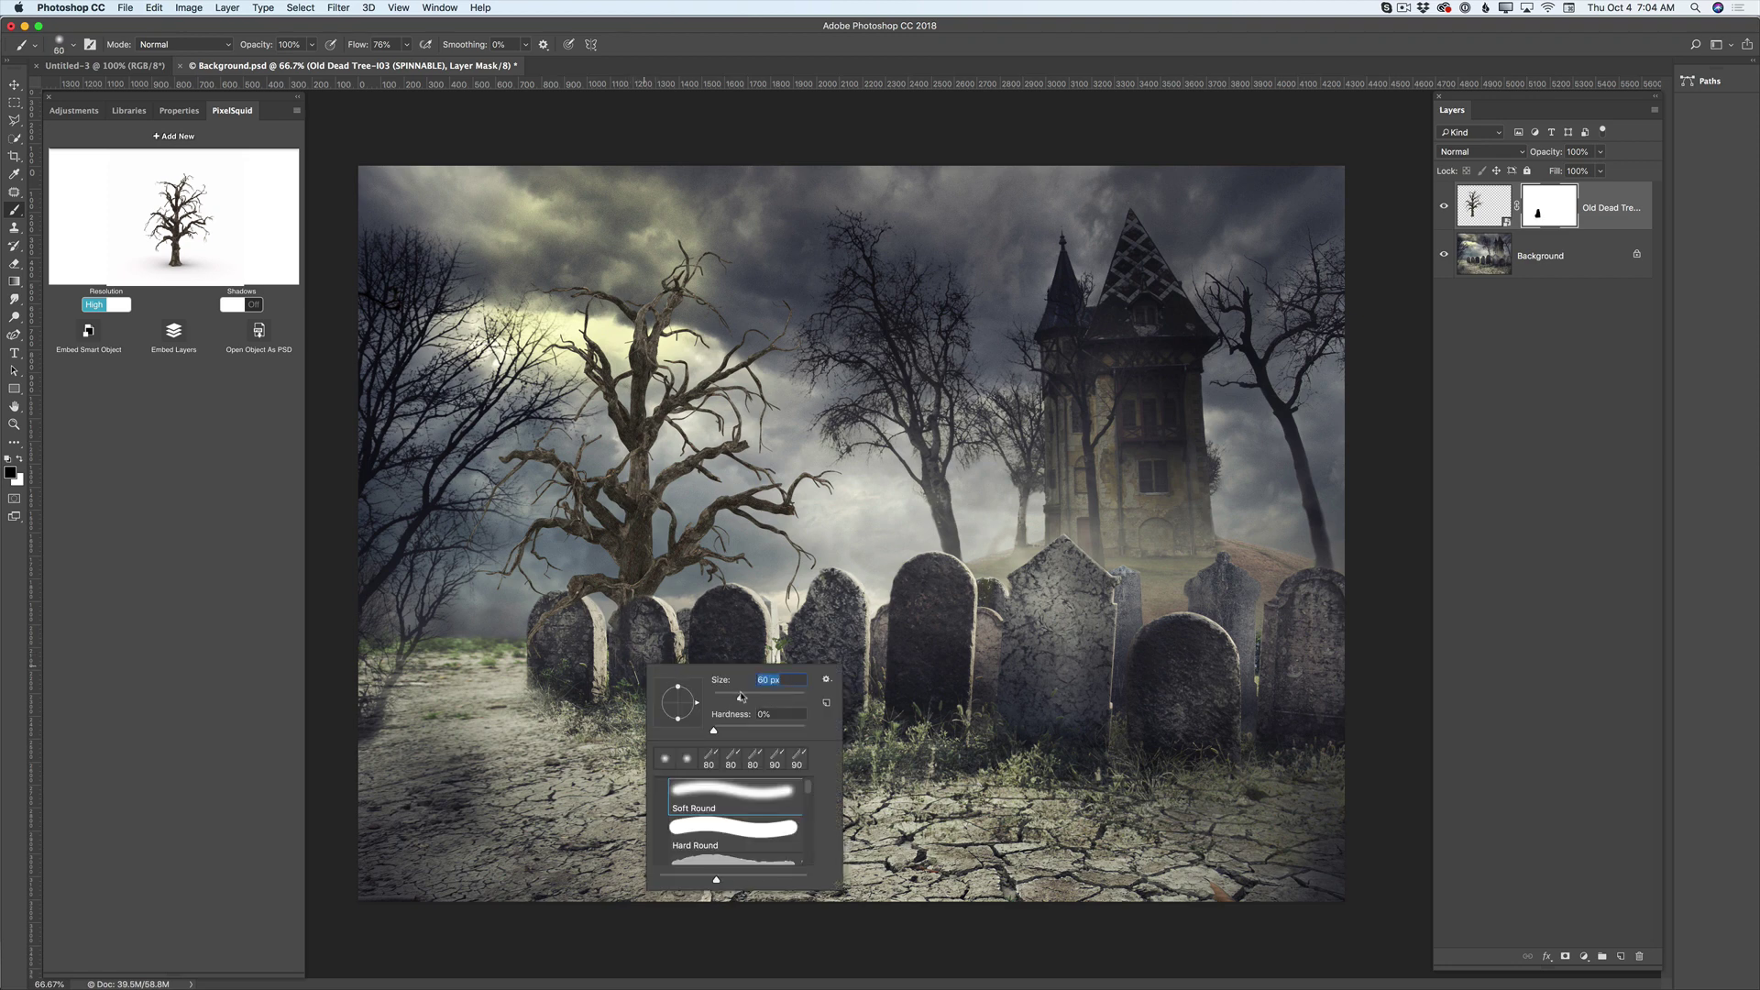
key("Return")
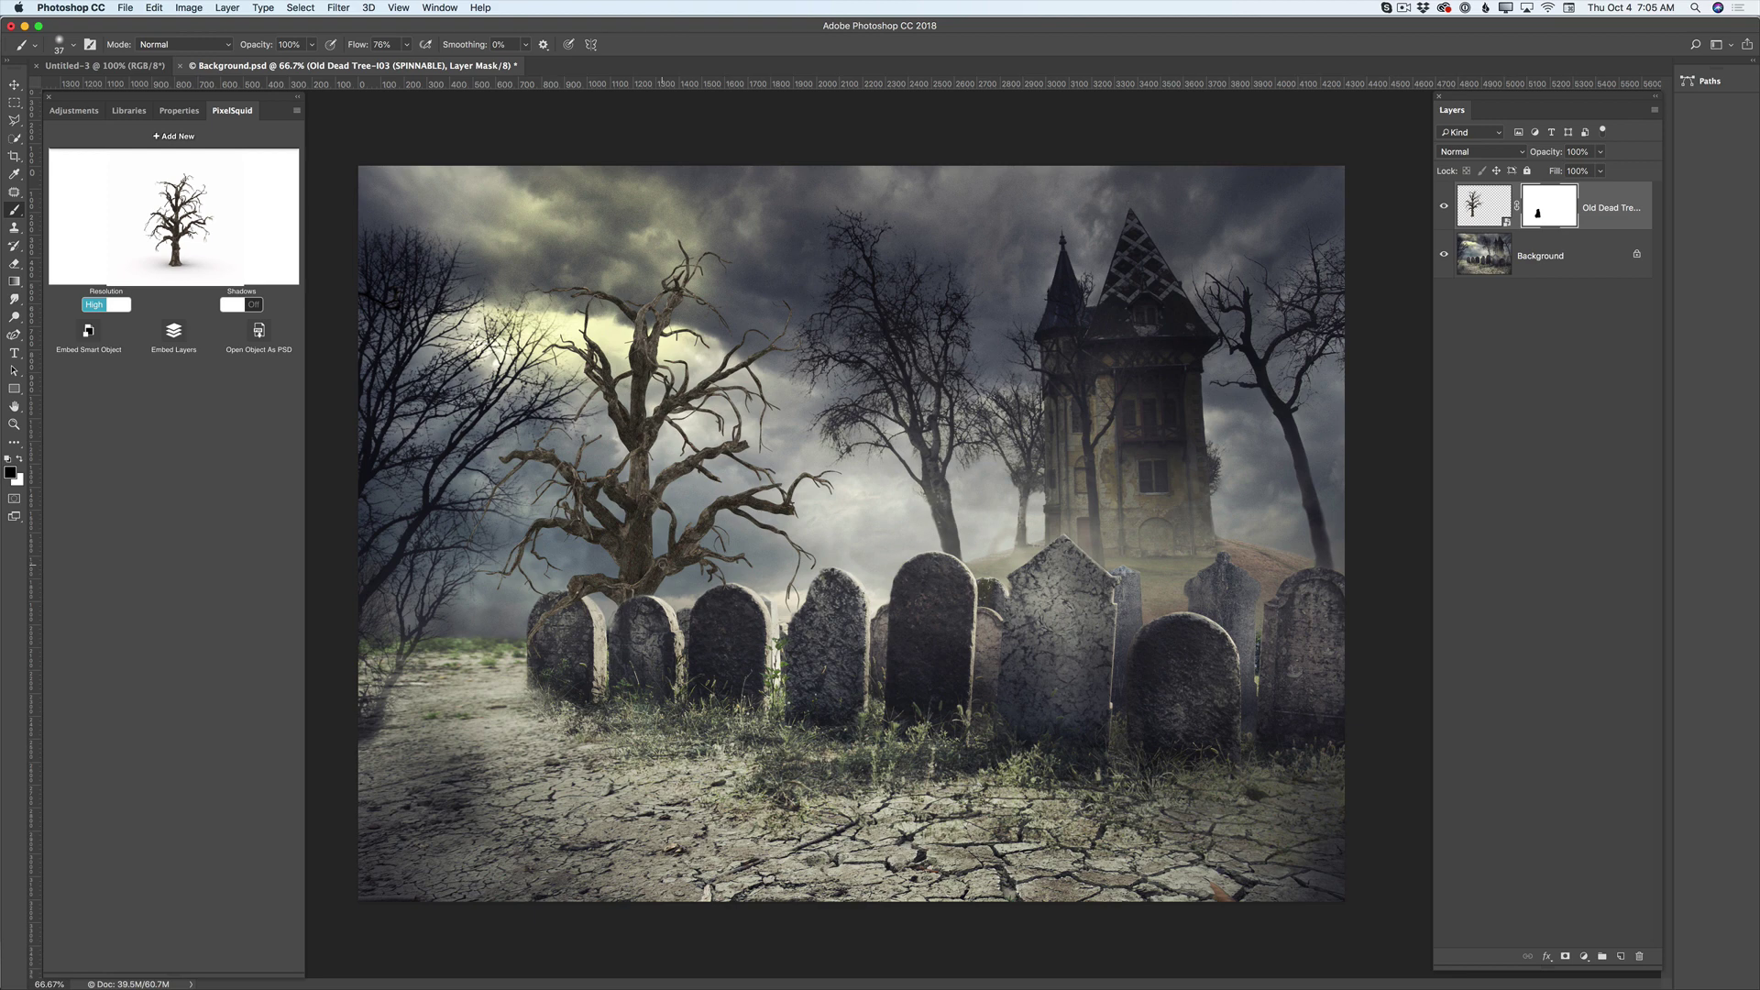
Step: Add an Exposure adjustment clipped to the tree layer and set its exposure to -0.56
left_click(77, 111)
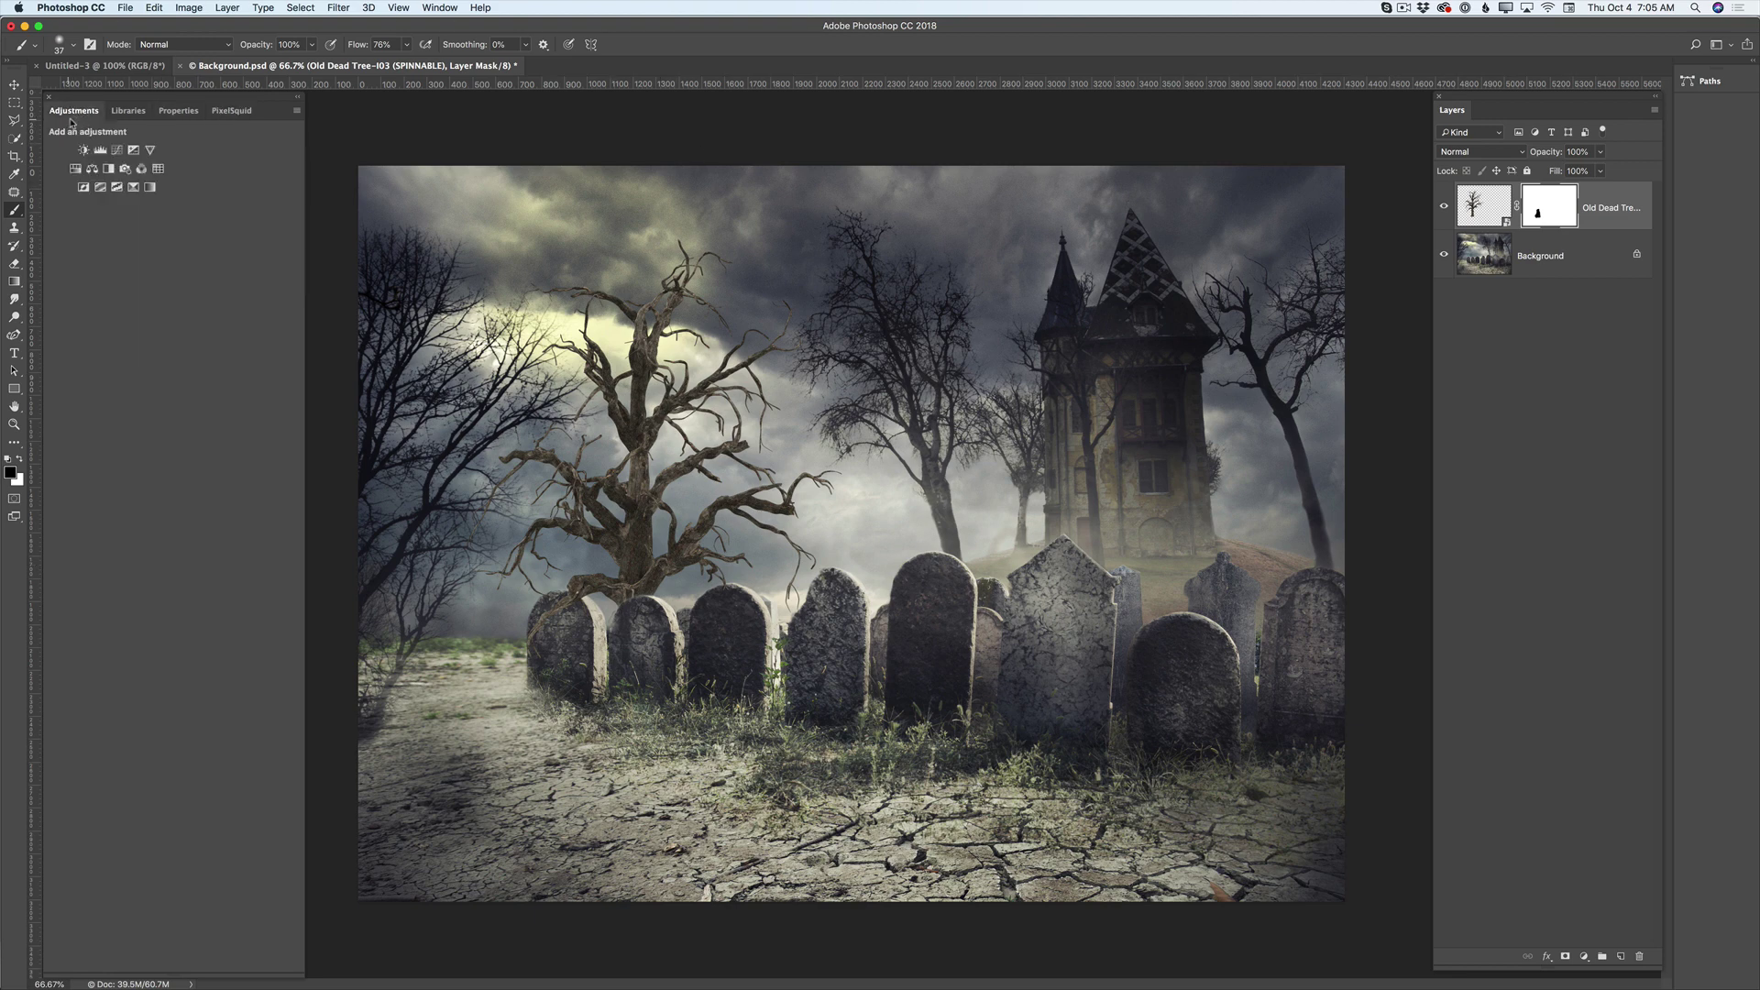
left_click(134, 151)
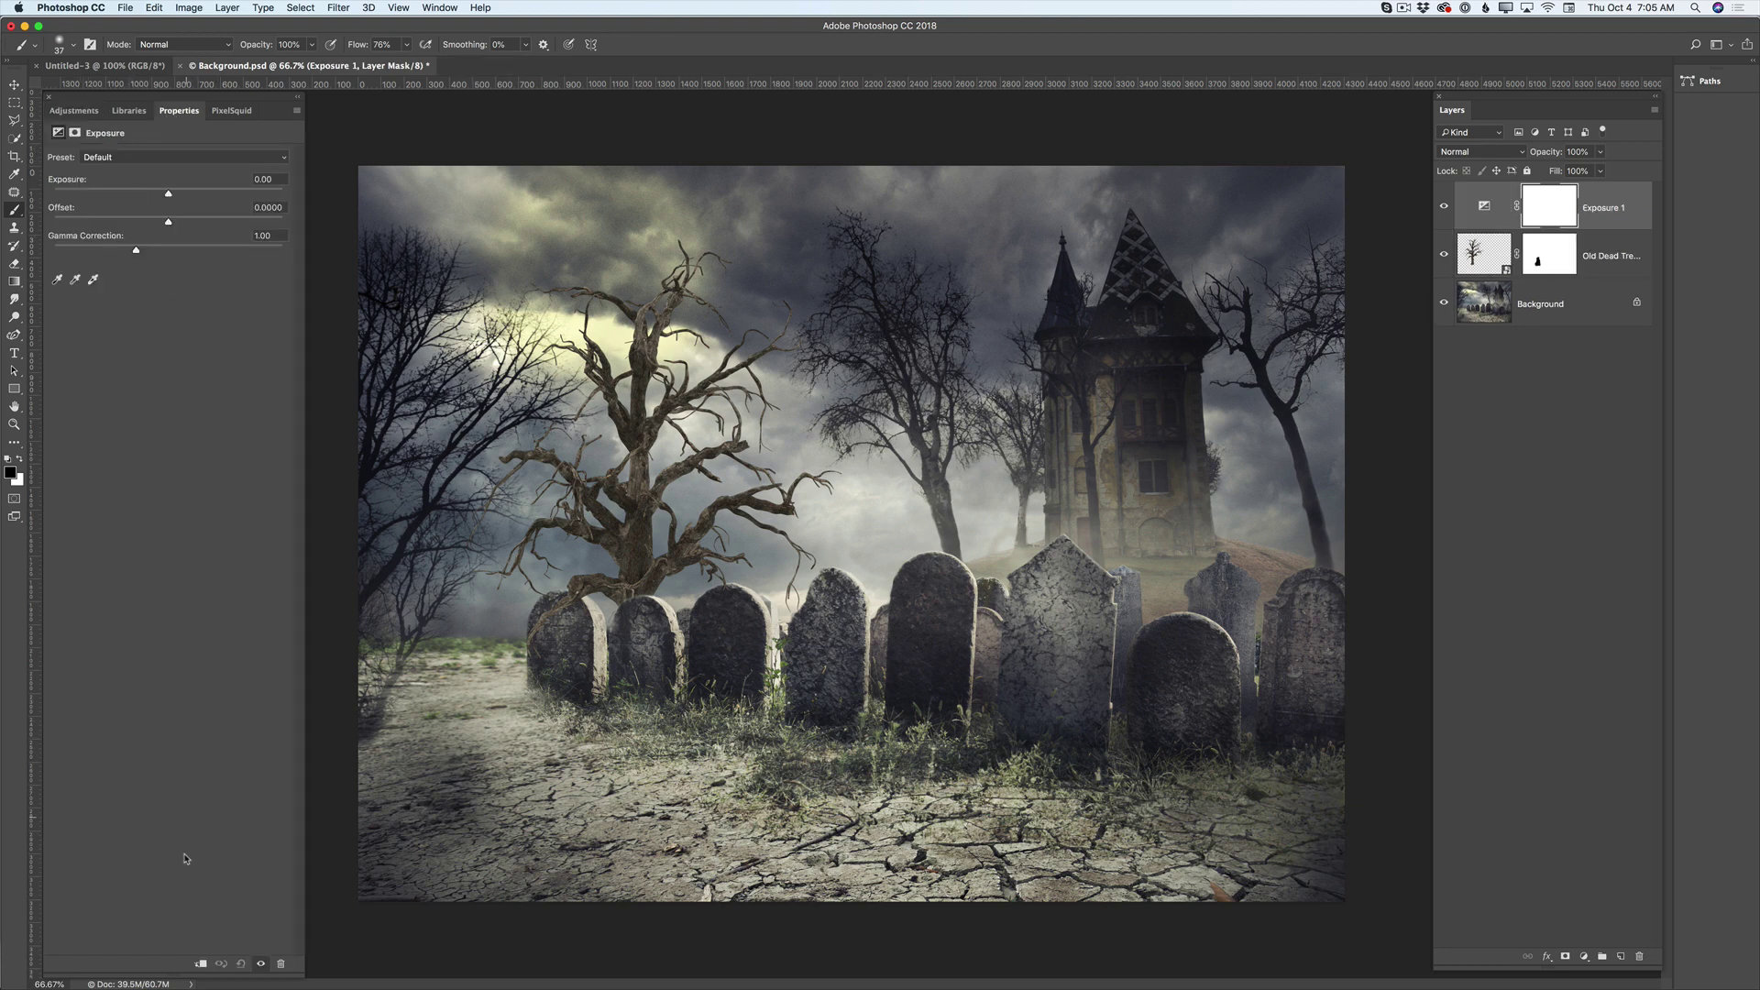
left_click(200, 964)
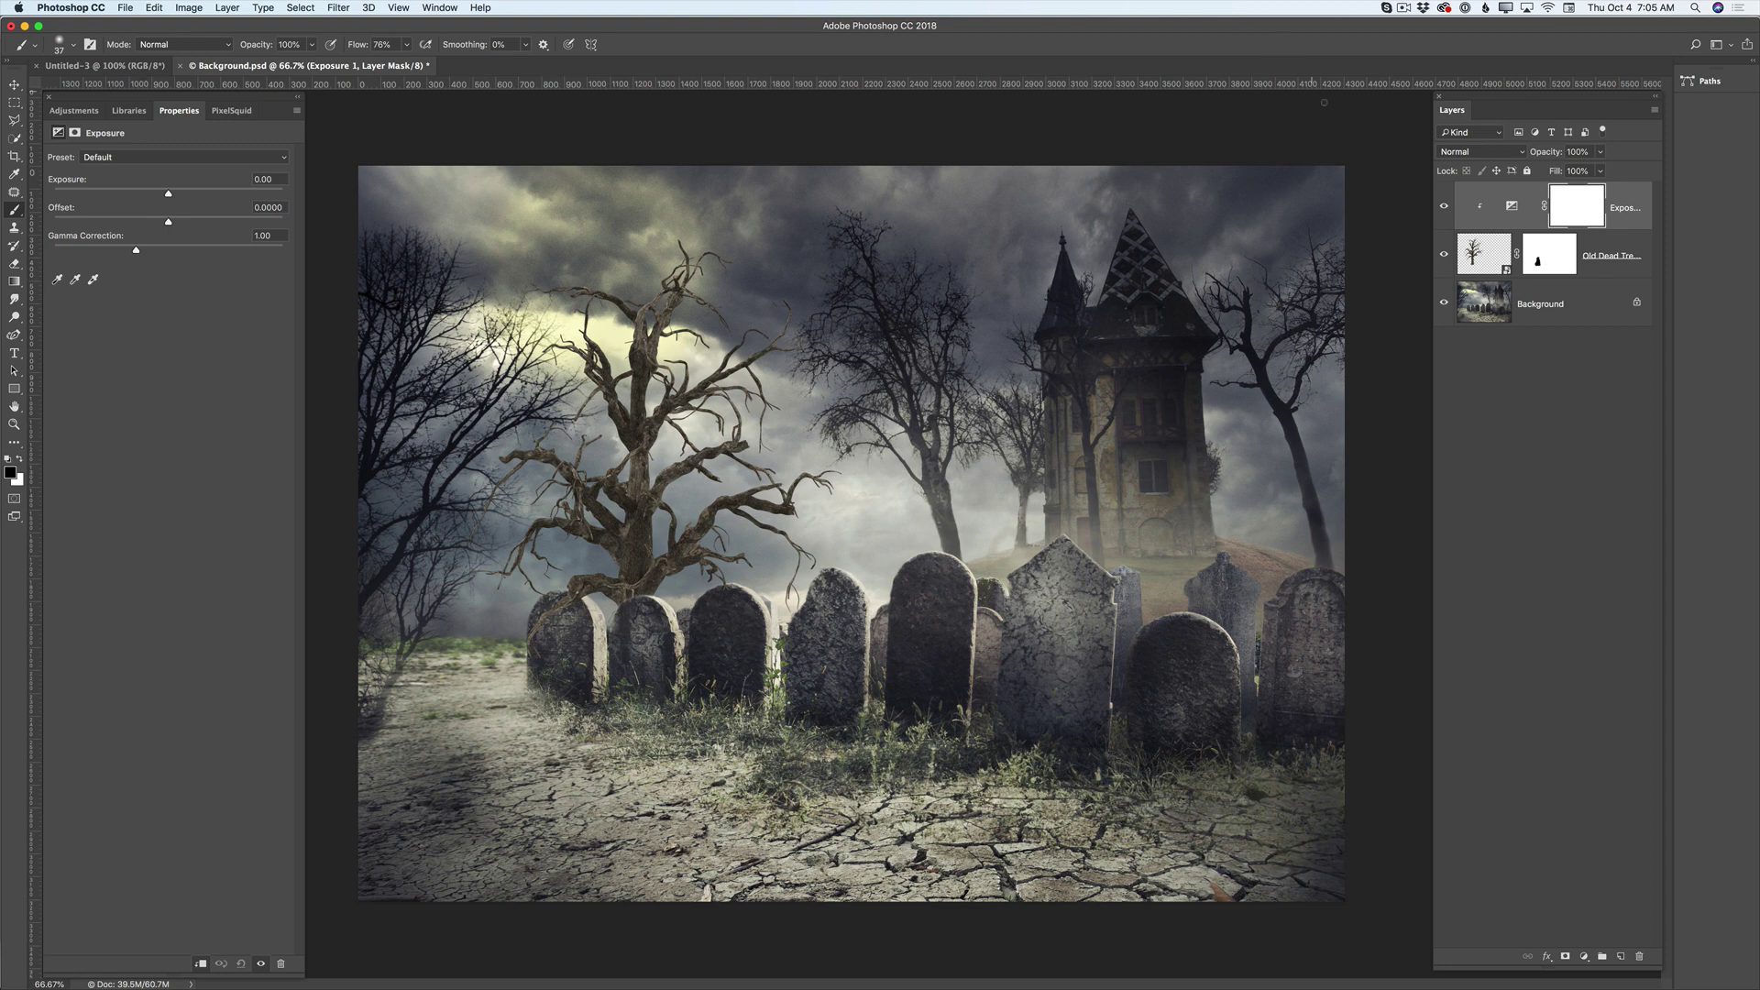
left_click_drag(169, 196, 159, 196)
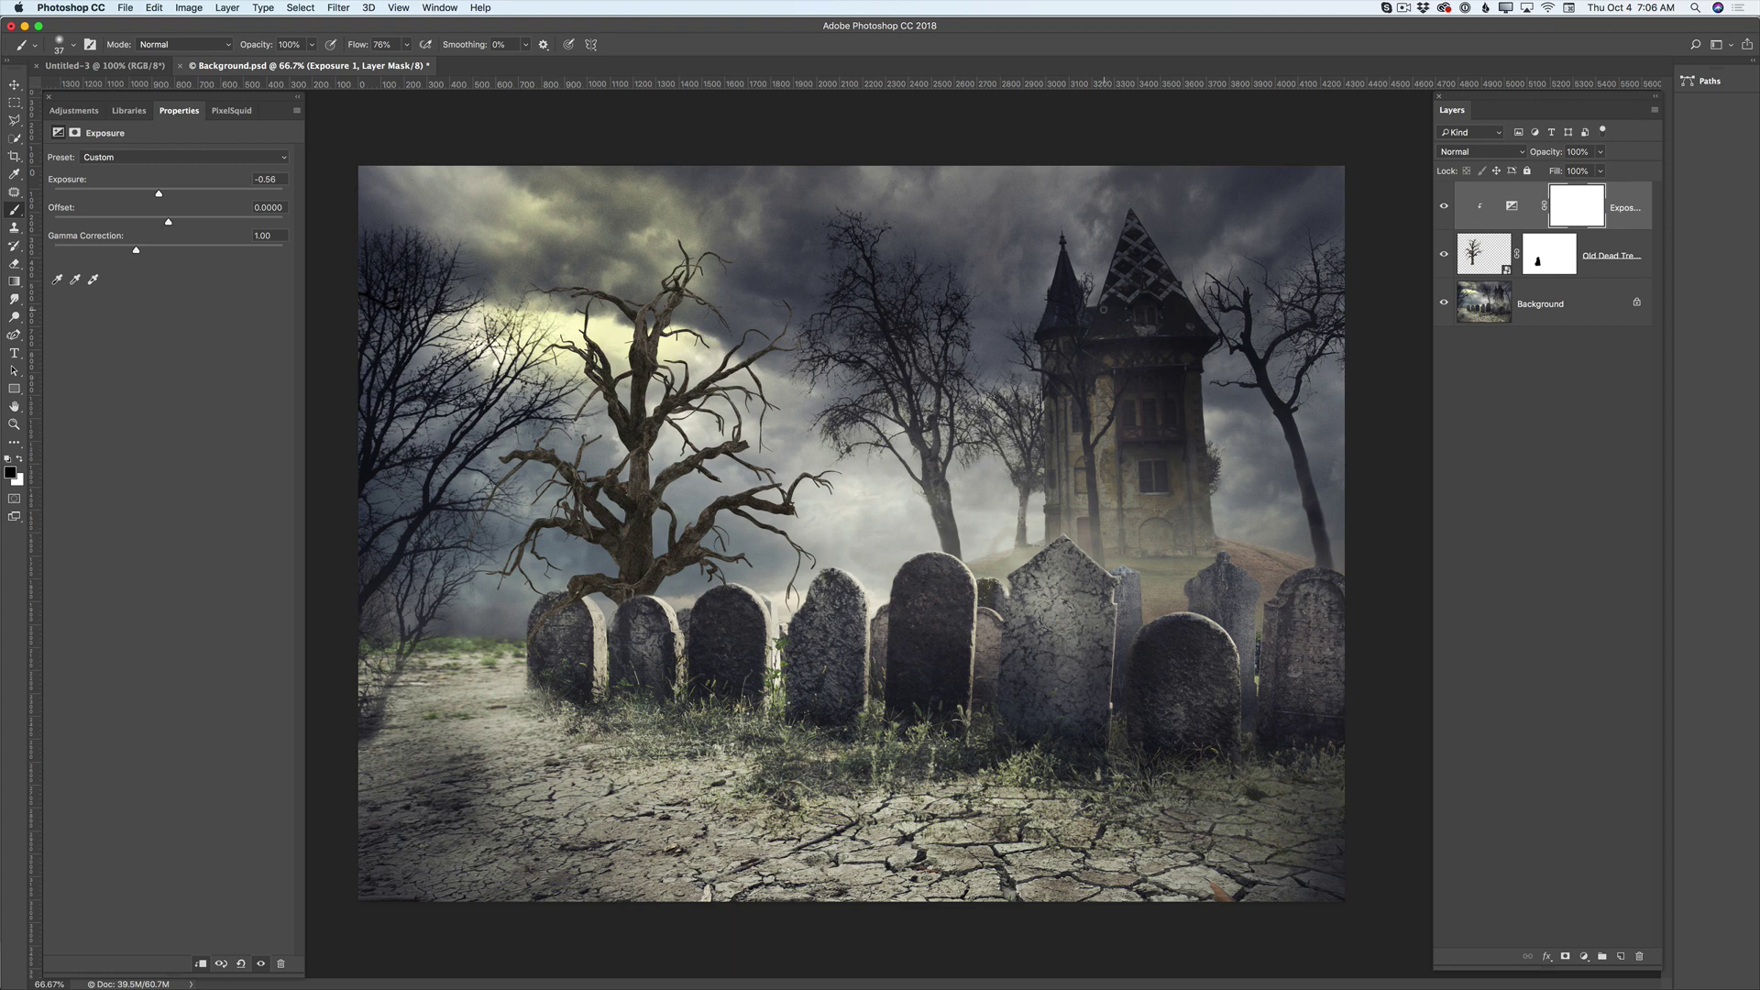
Step: Add the dried roses from the PixelSquid library and spin them to a different viewing angle
left_click(232, 110)
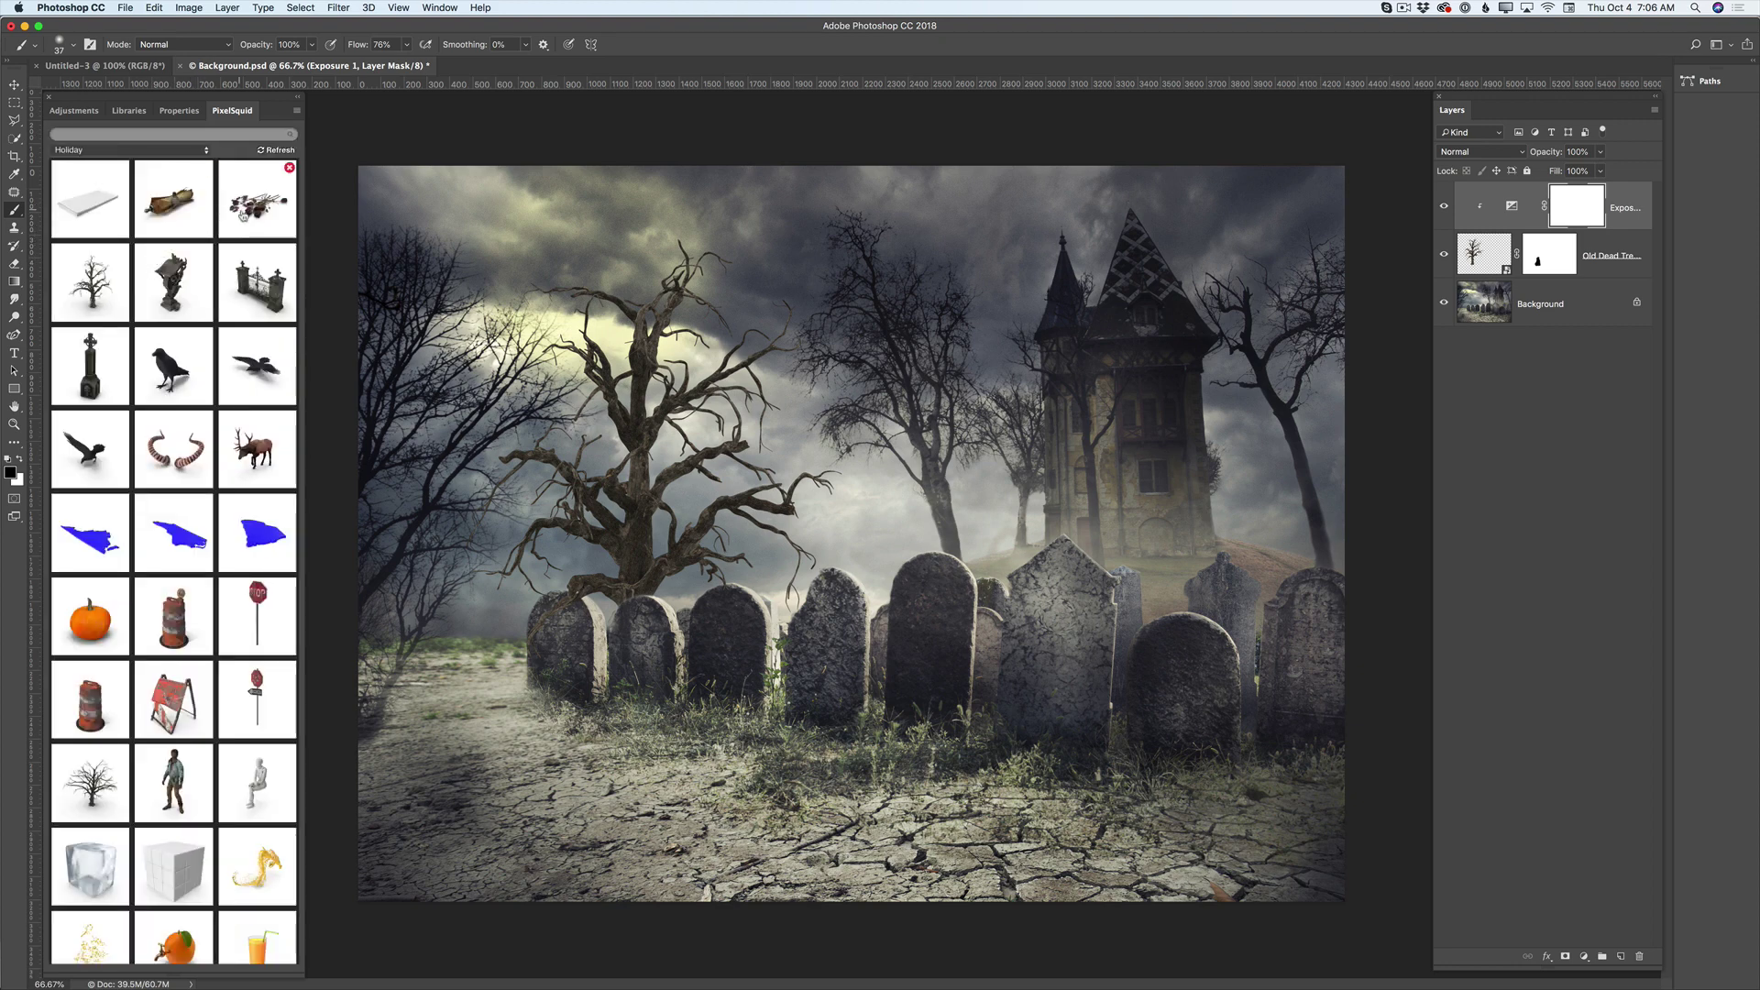
left_click(253, 214)
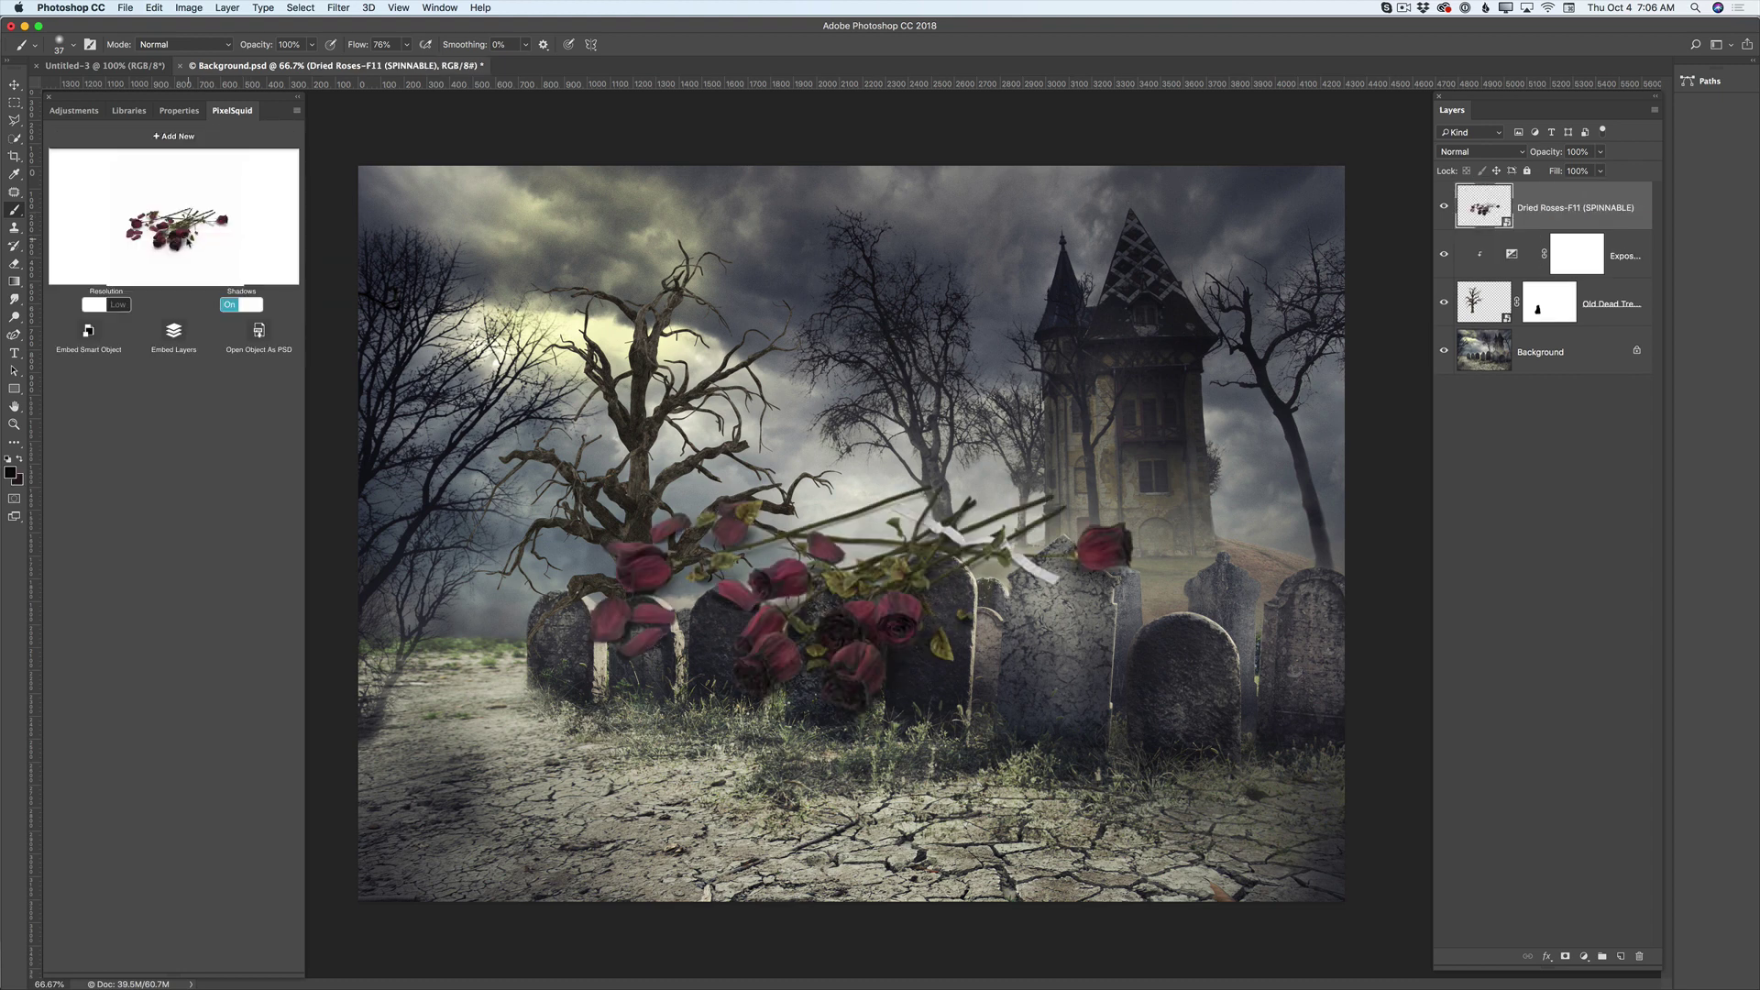
left_click_drag(177, 220, 198, 220)
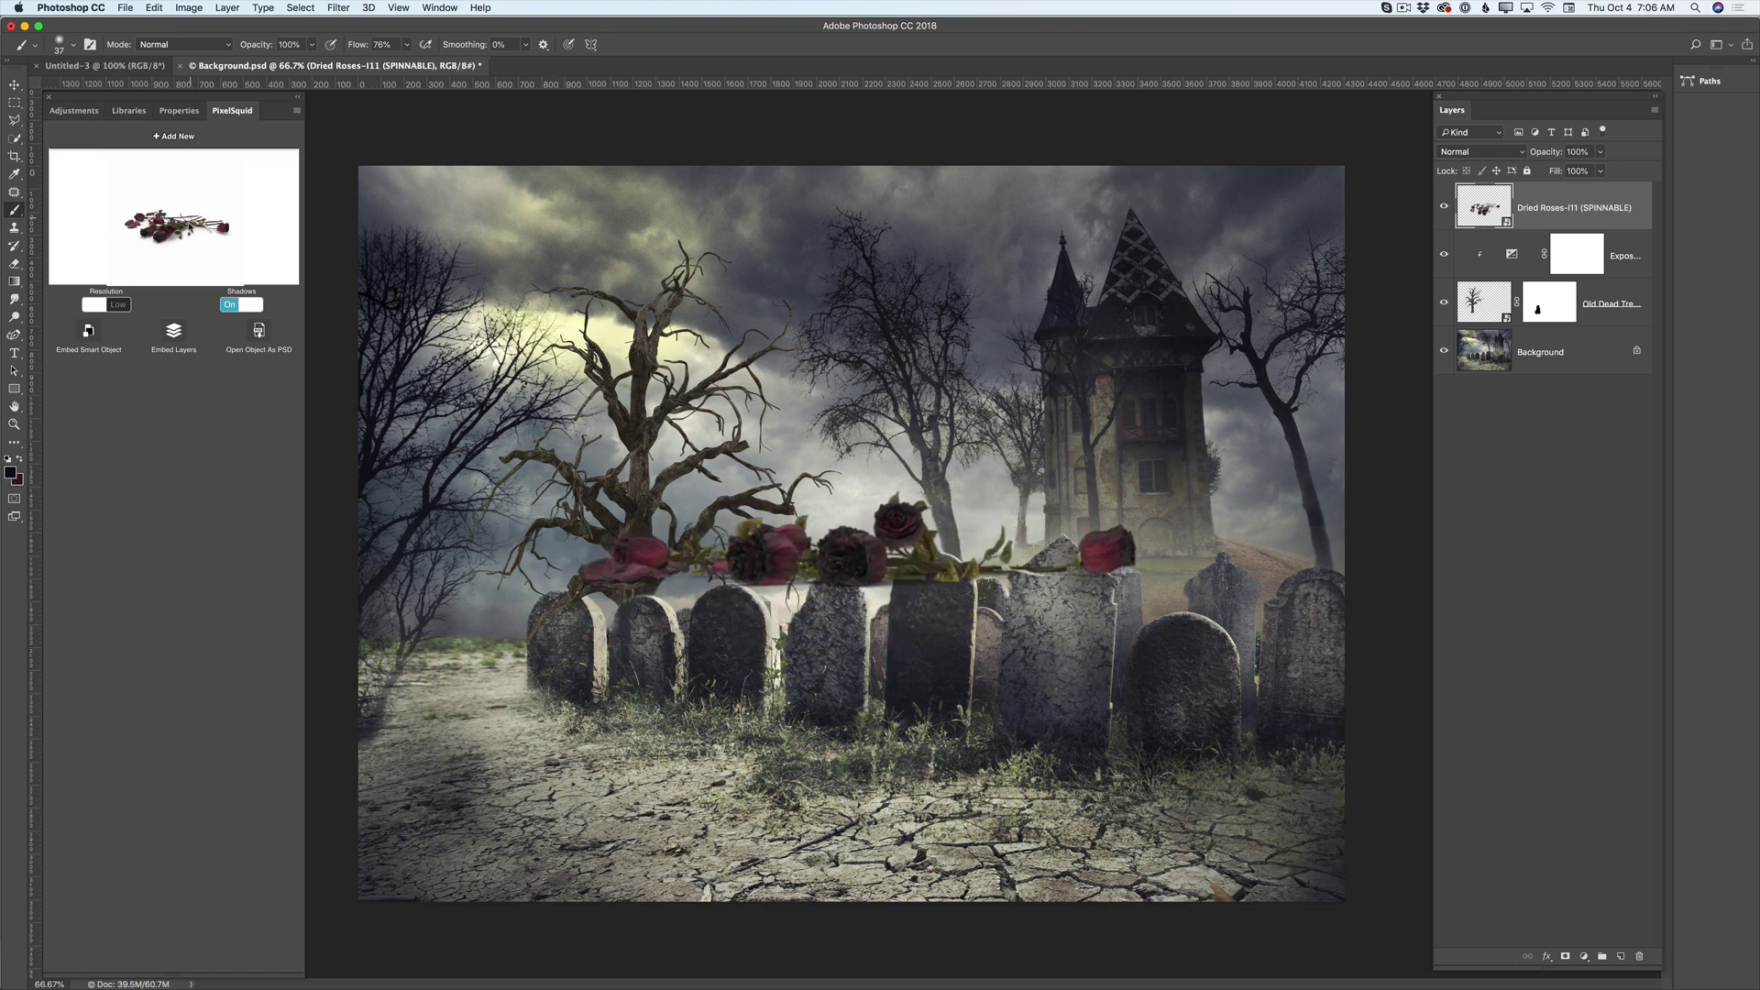
Step: Shrink and flatten the dried roses with Free Transform and place them on the cracked ground in front of the gravestones
left_click(15, 87)
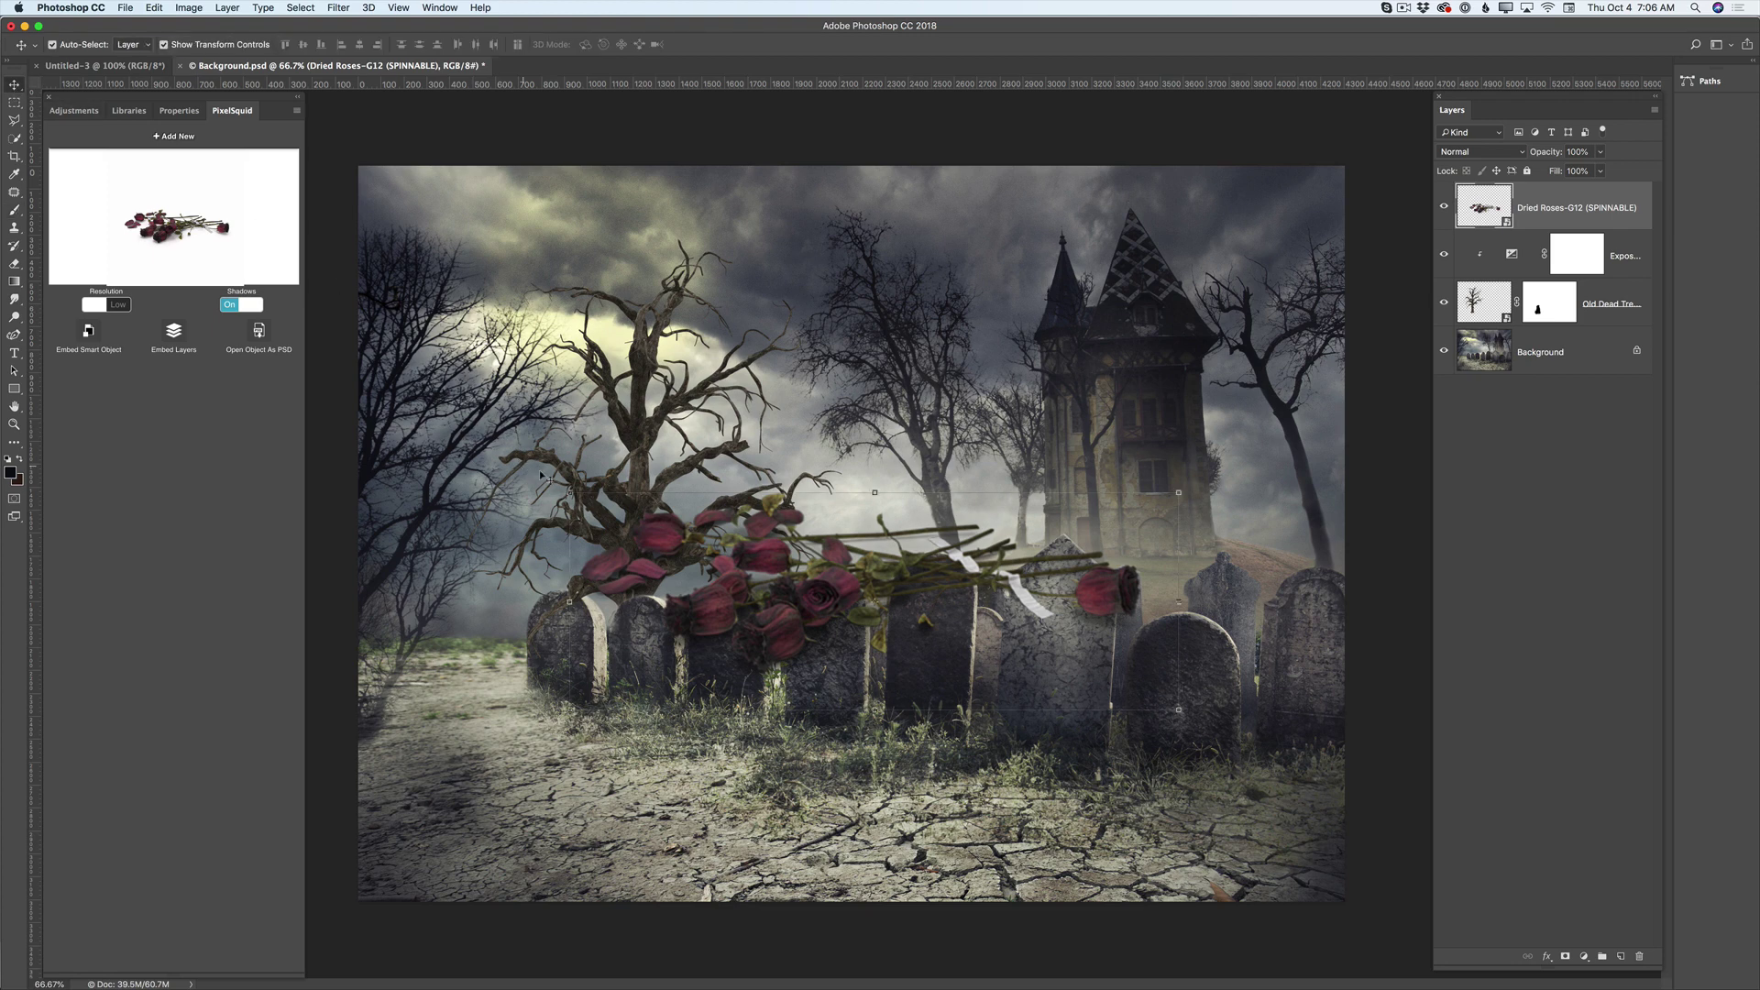
key("super+t")
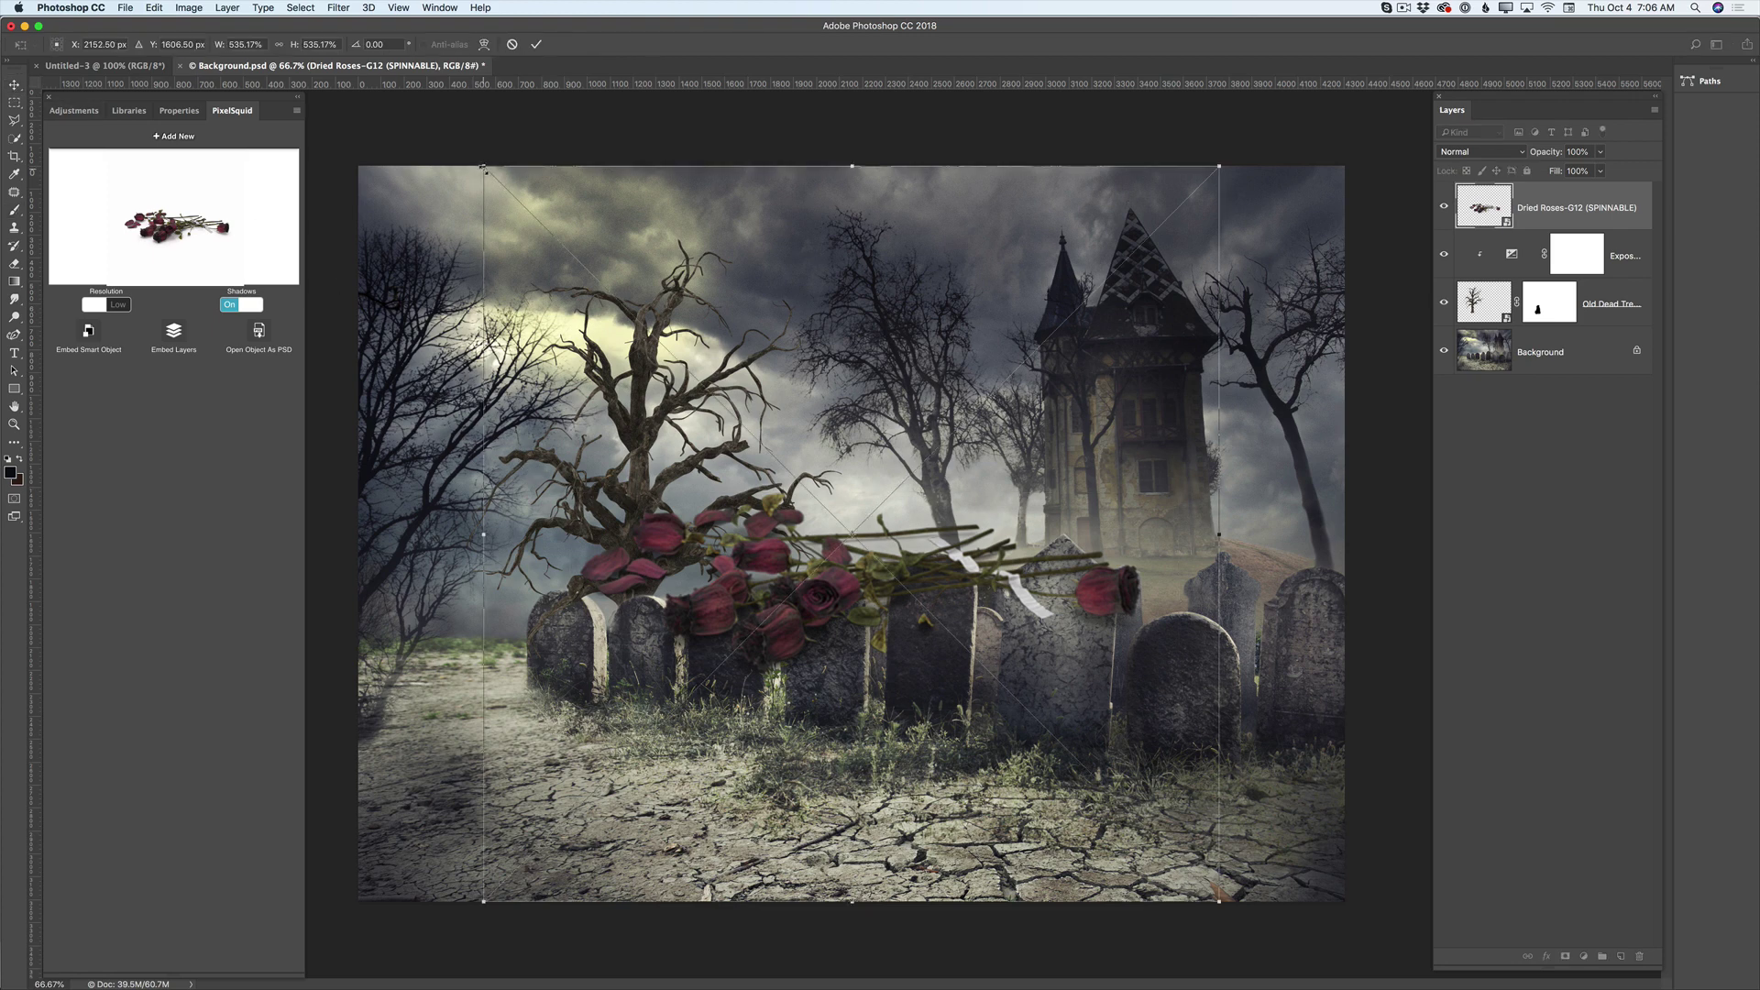
left_click_drag(486, 166, 869, 653)
left_click_drag(1068, 784, 812, 805)
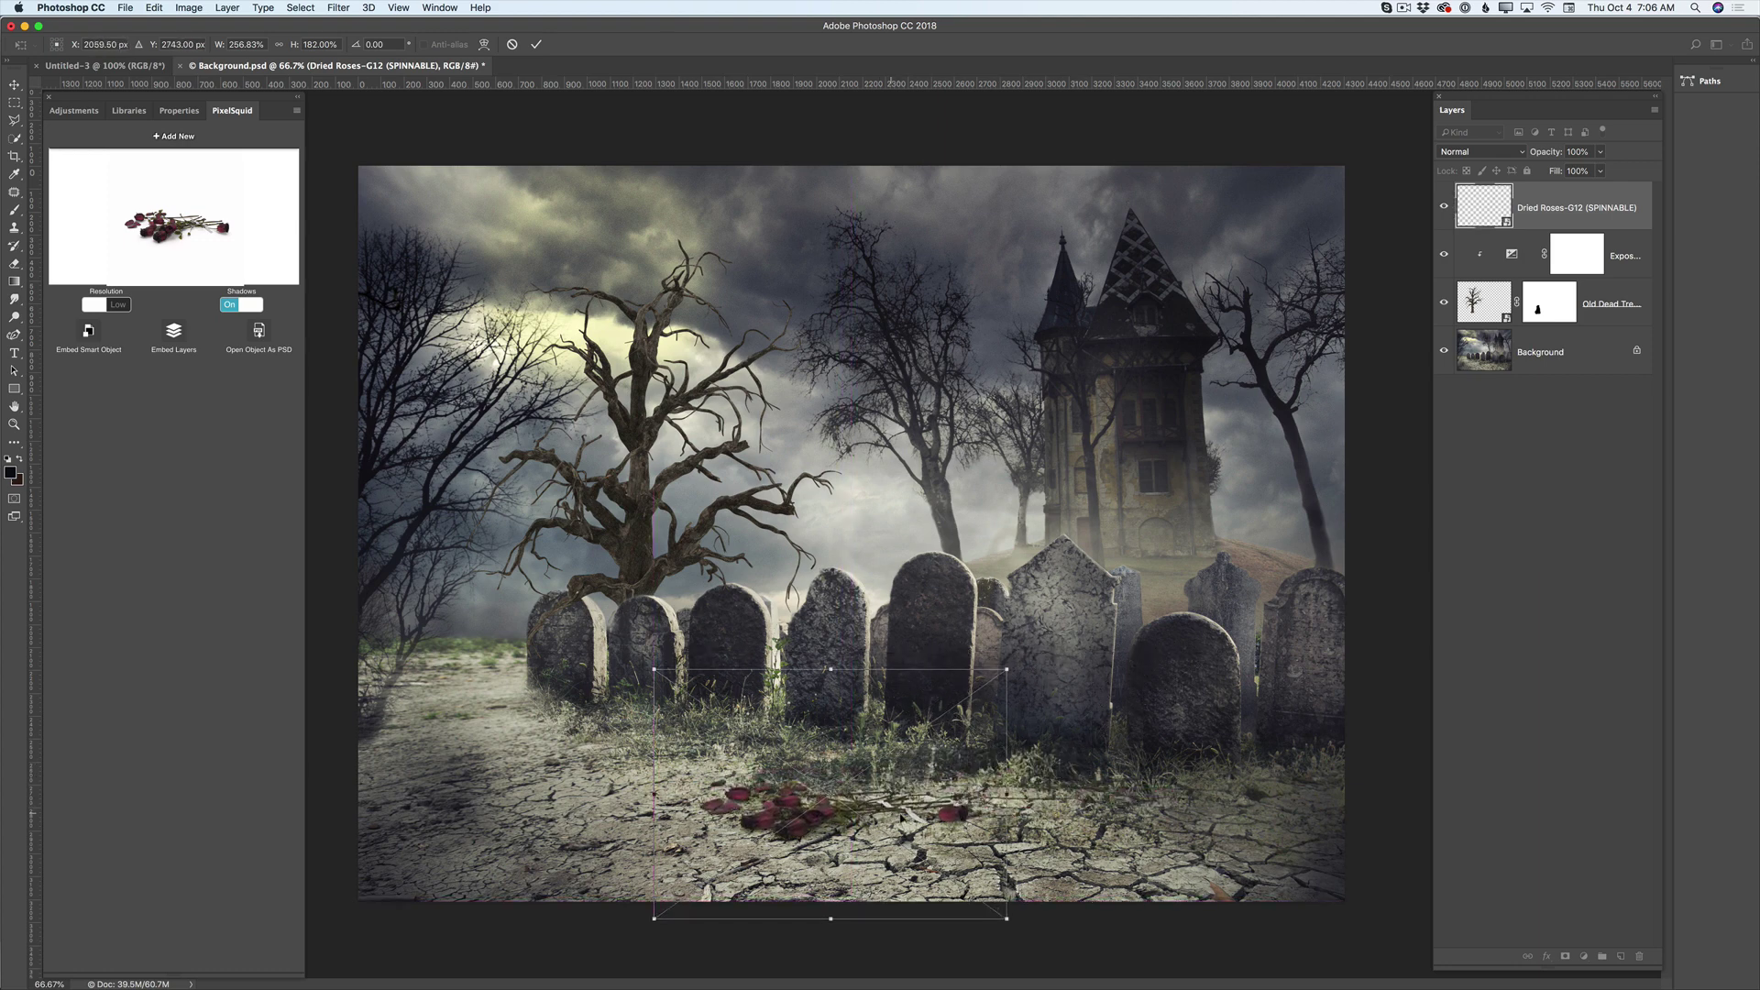
left_click_drag(653, 793, 668, 792)
left_click(536, 44)
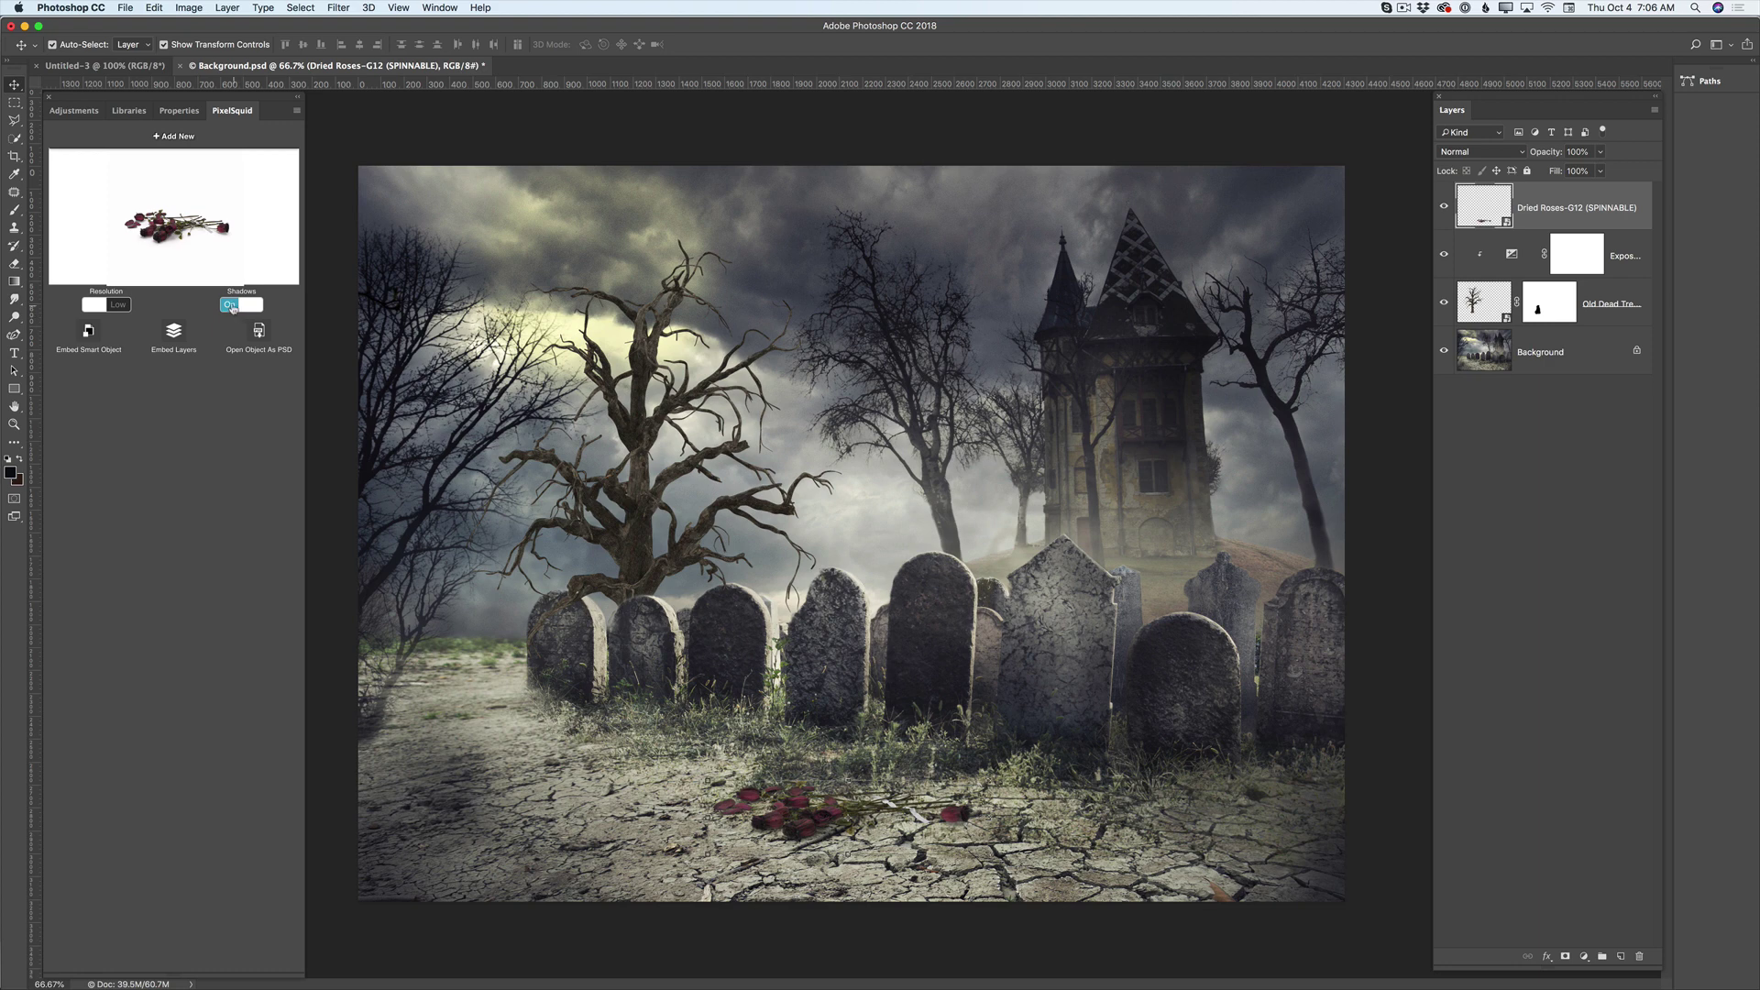
Step: Switch the dried roses to high resolution and move them slightly up and left, closer to the gravestones
left_click(123, 308)
left_click_drag(809, 821, 758, 794)
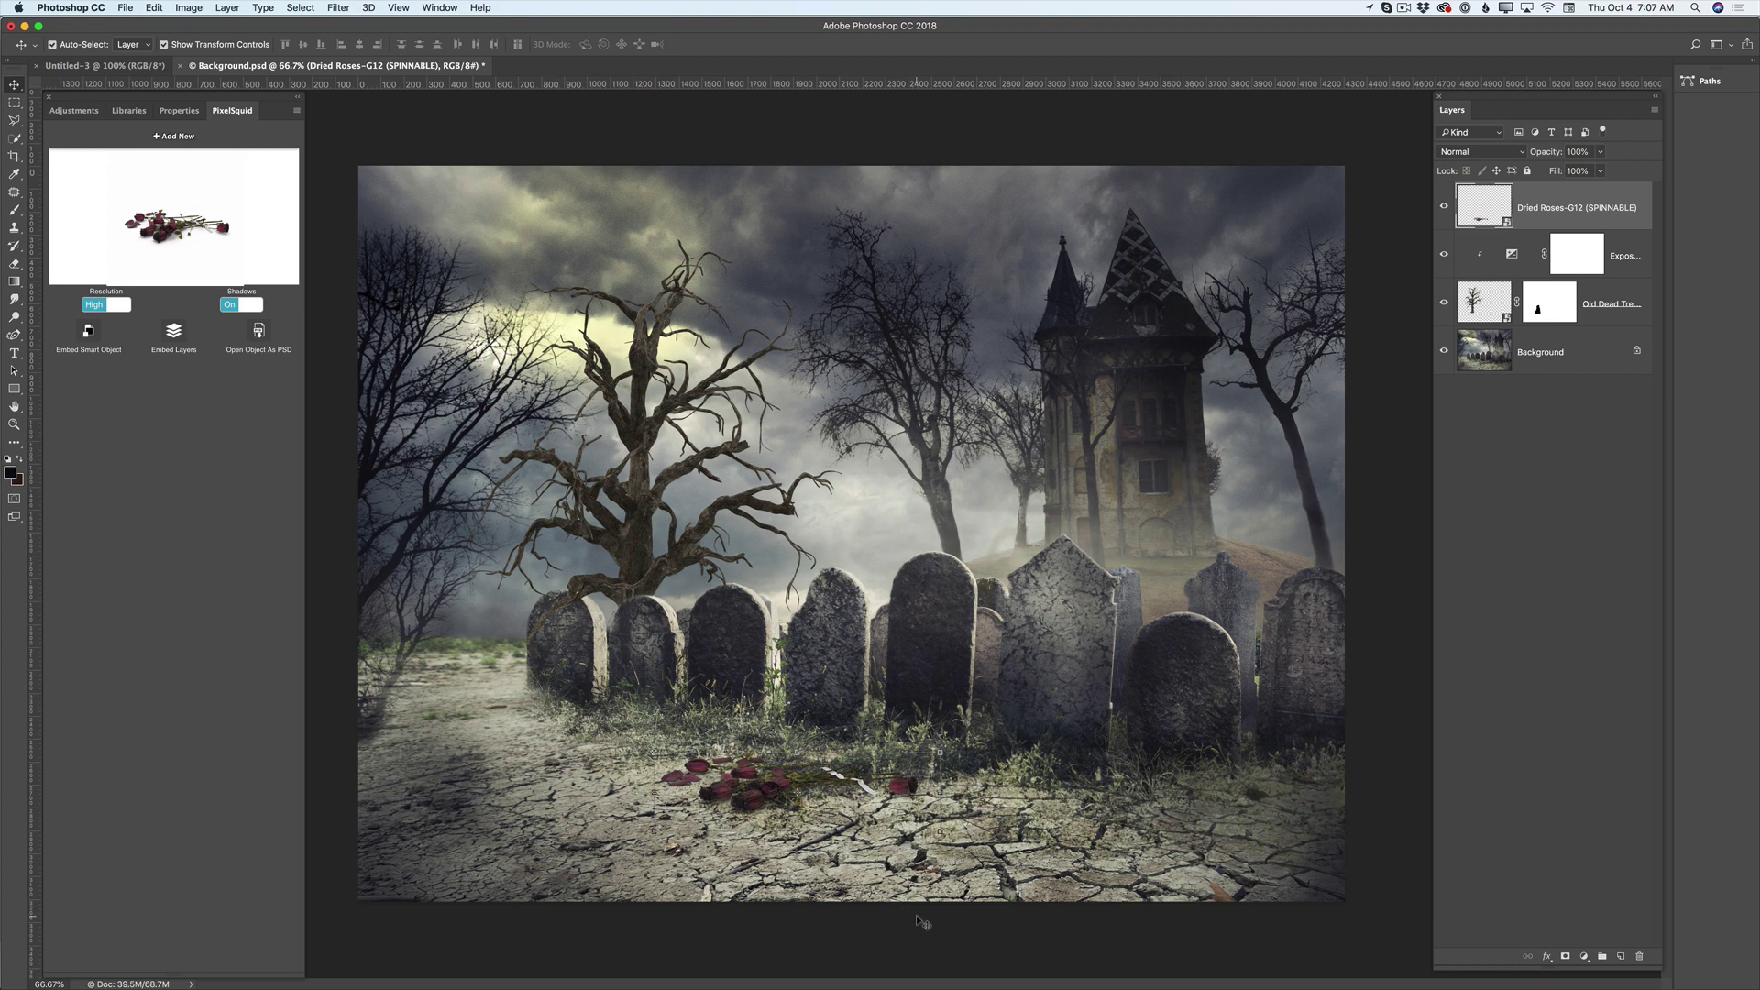
Step: Add the crow with flapping wings from the PixelSquid library and scale it down to 143.33%
left_click(164, 139)
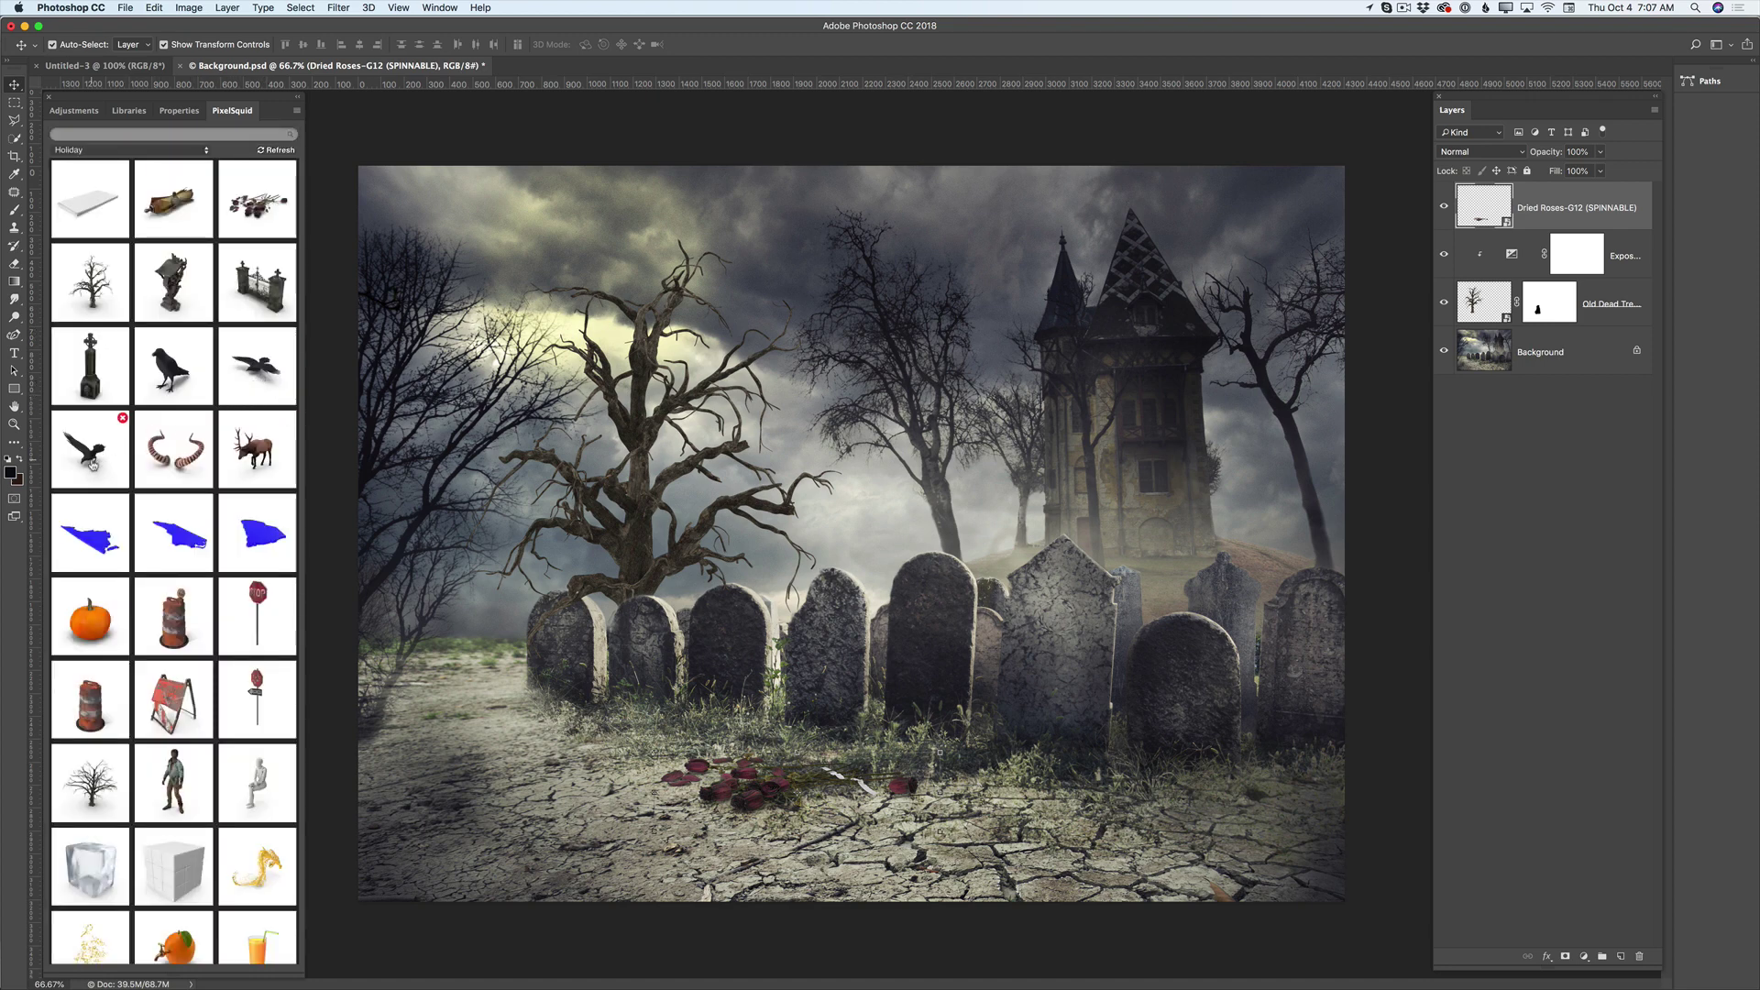
left_click(92, 466)
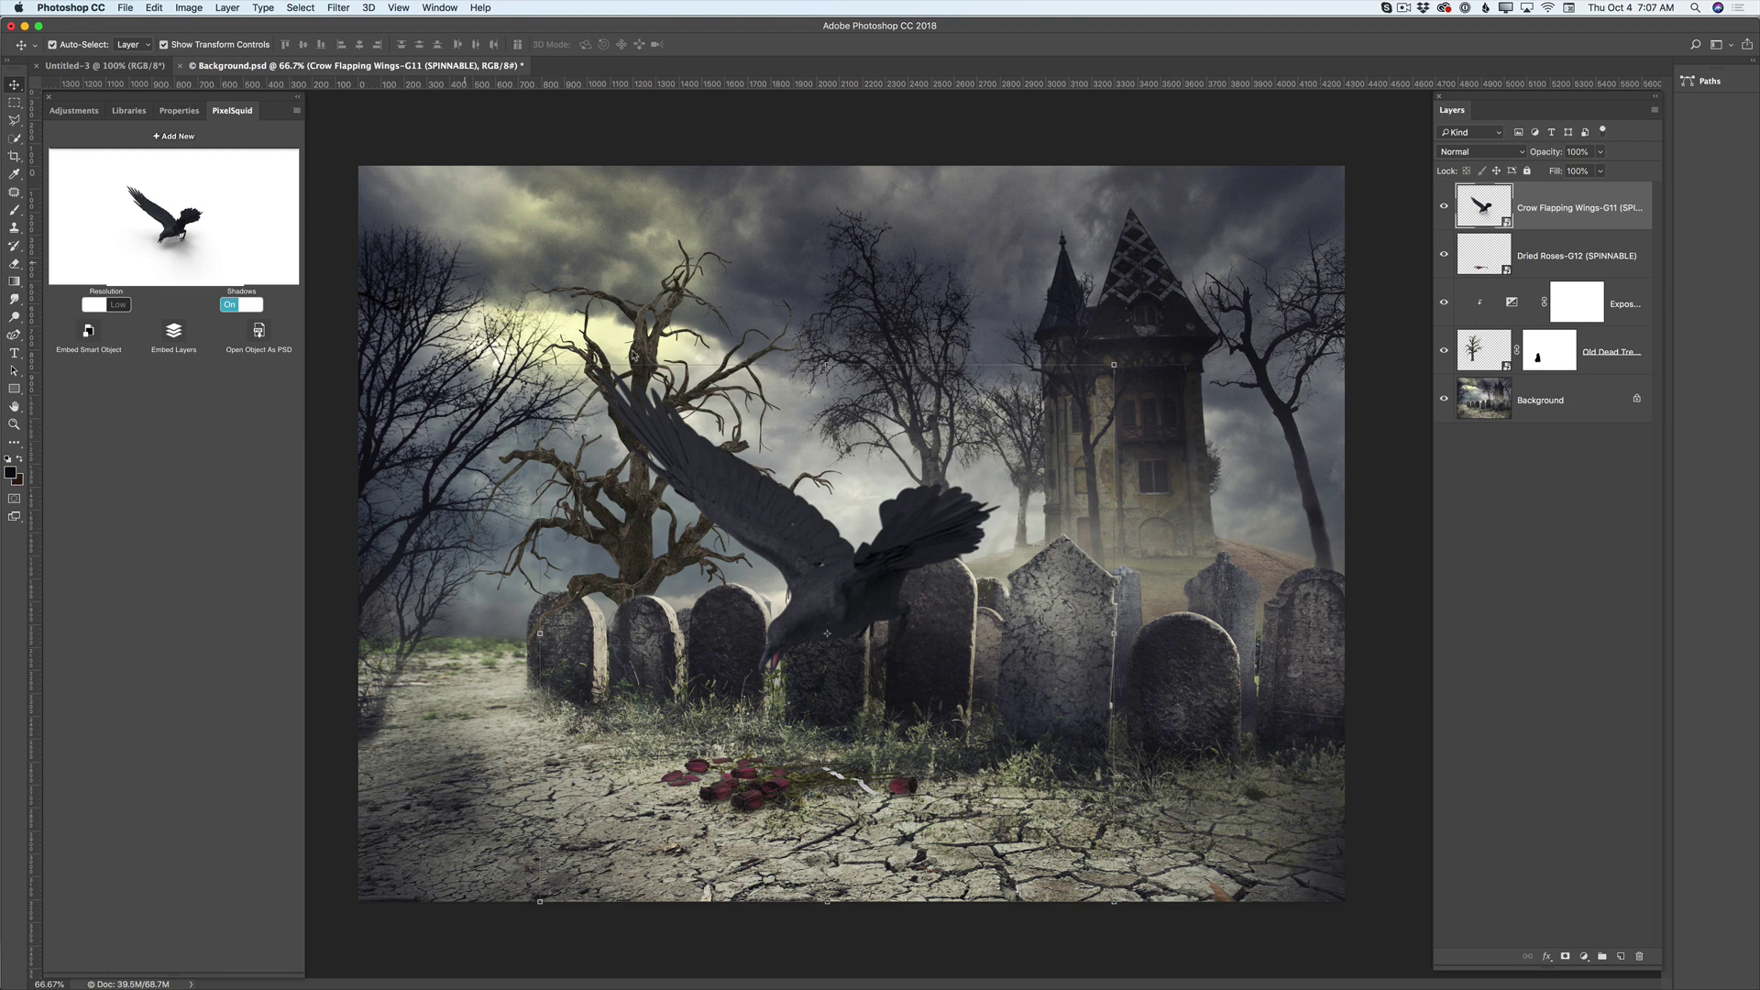
key("super+t")
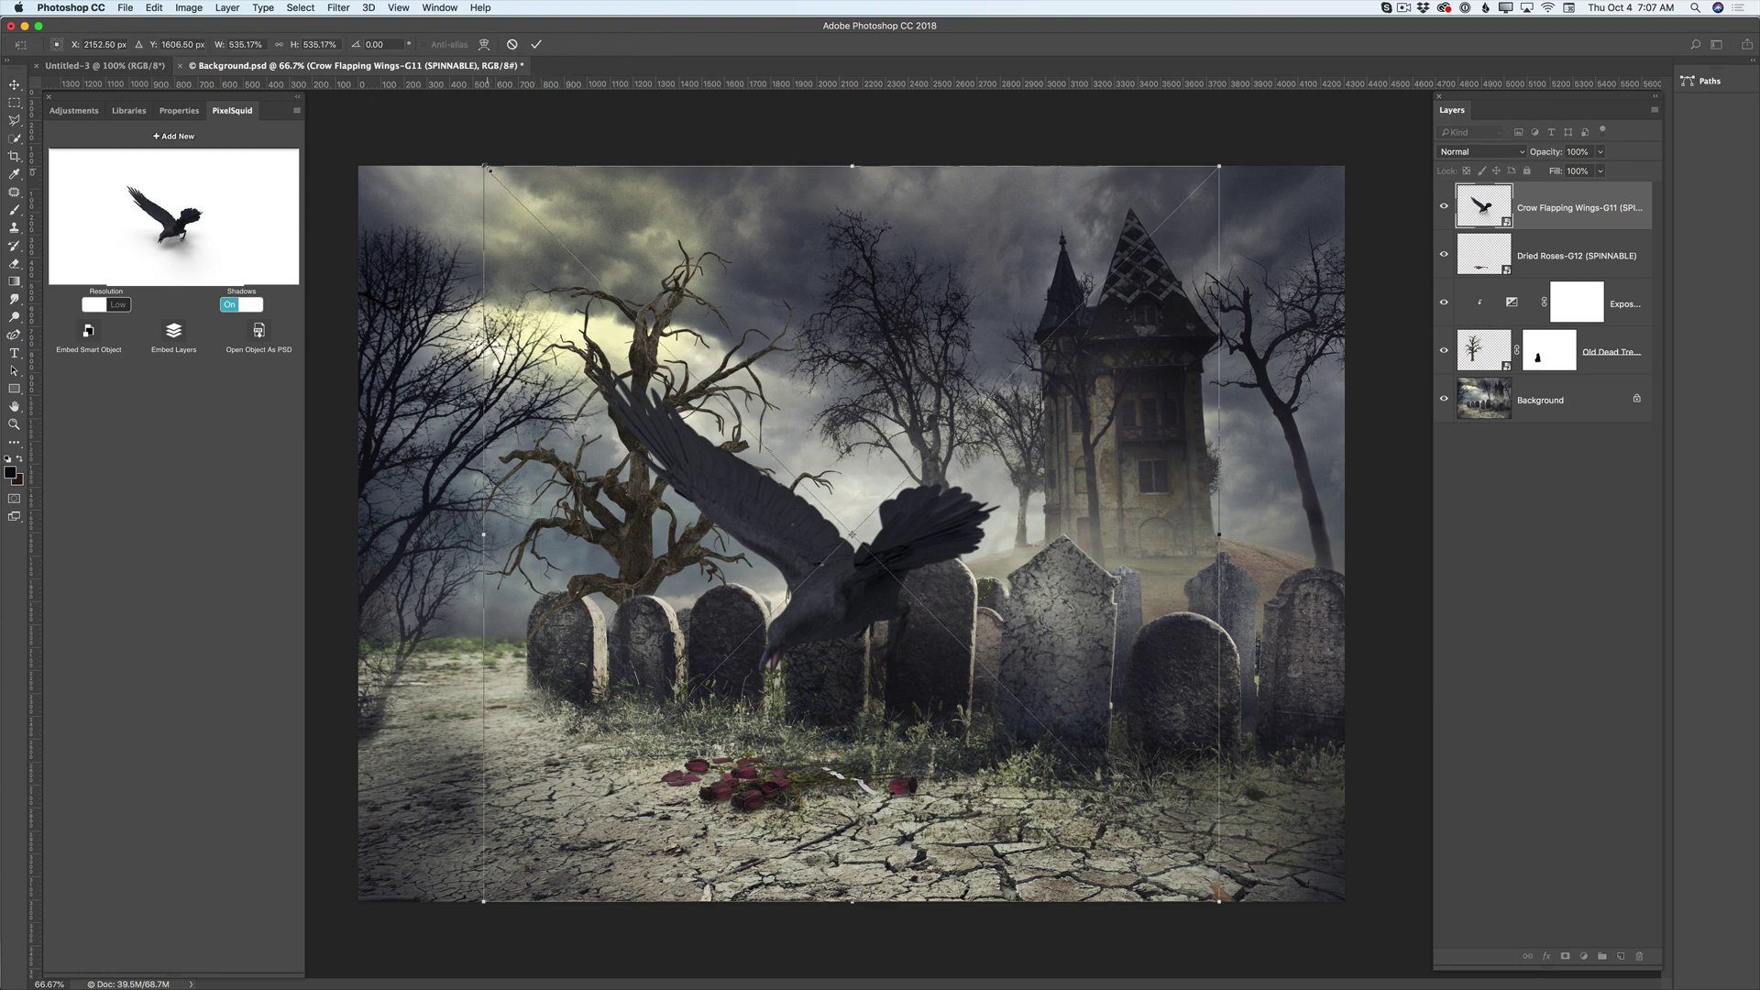
left_click_drag(488, 173, 1011, 722)
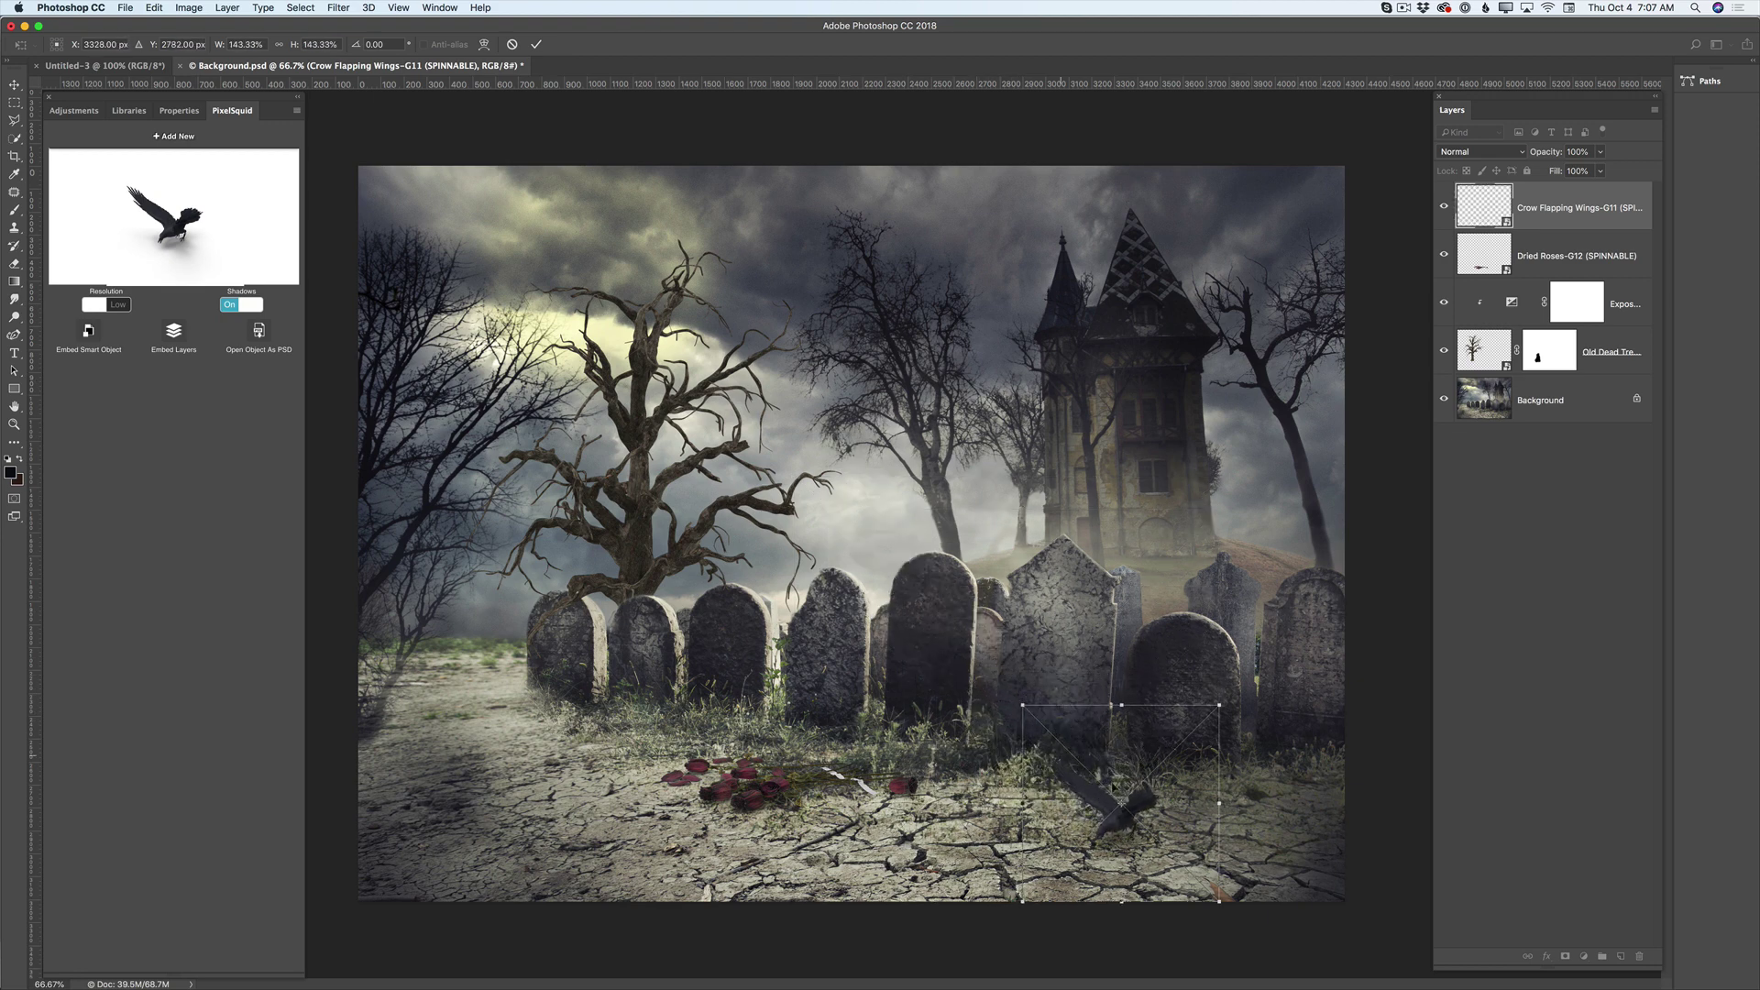
Step: Place the crow on top of the low rounded gravestone below the tower and switch it to high resolution
left_click_drag(1125, 821, 1201, 607)
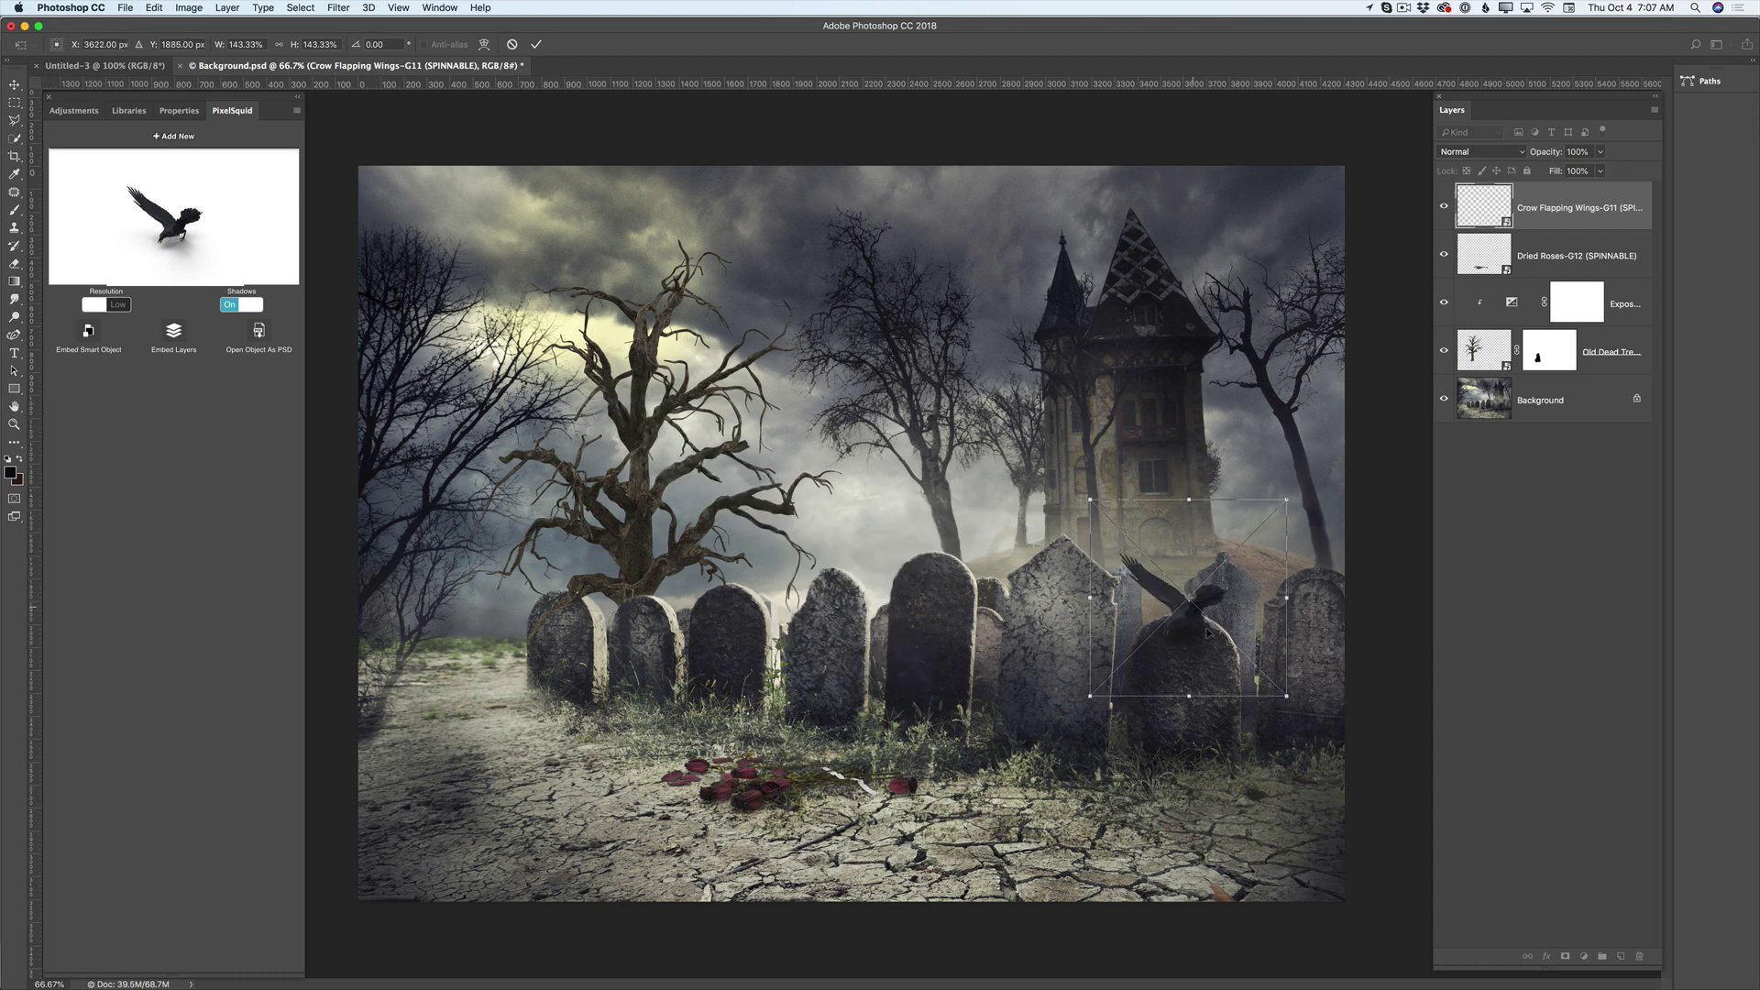
left_click(537, 44)
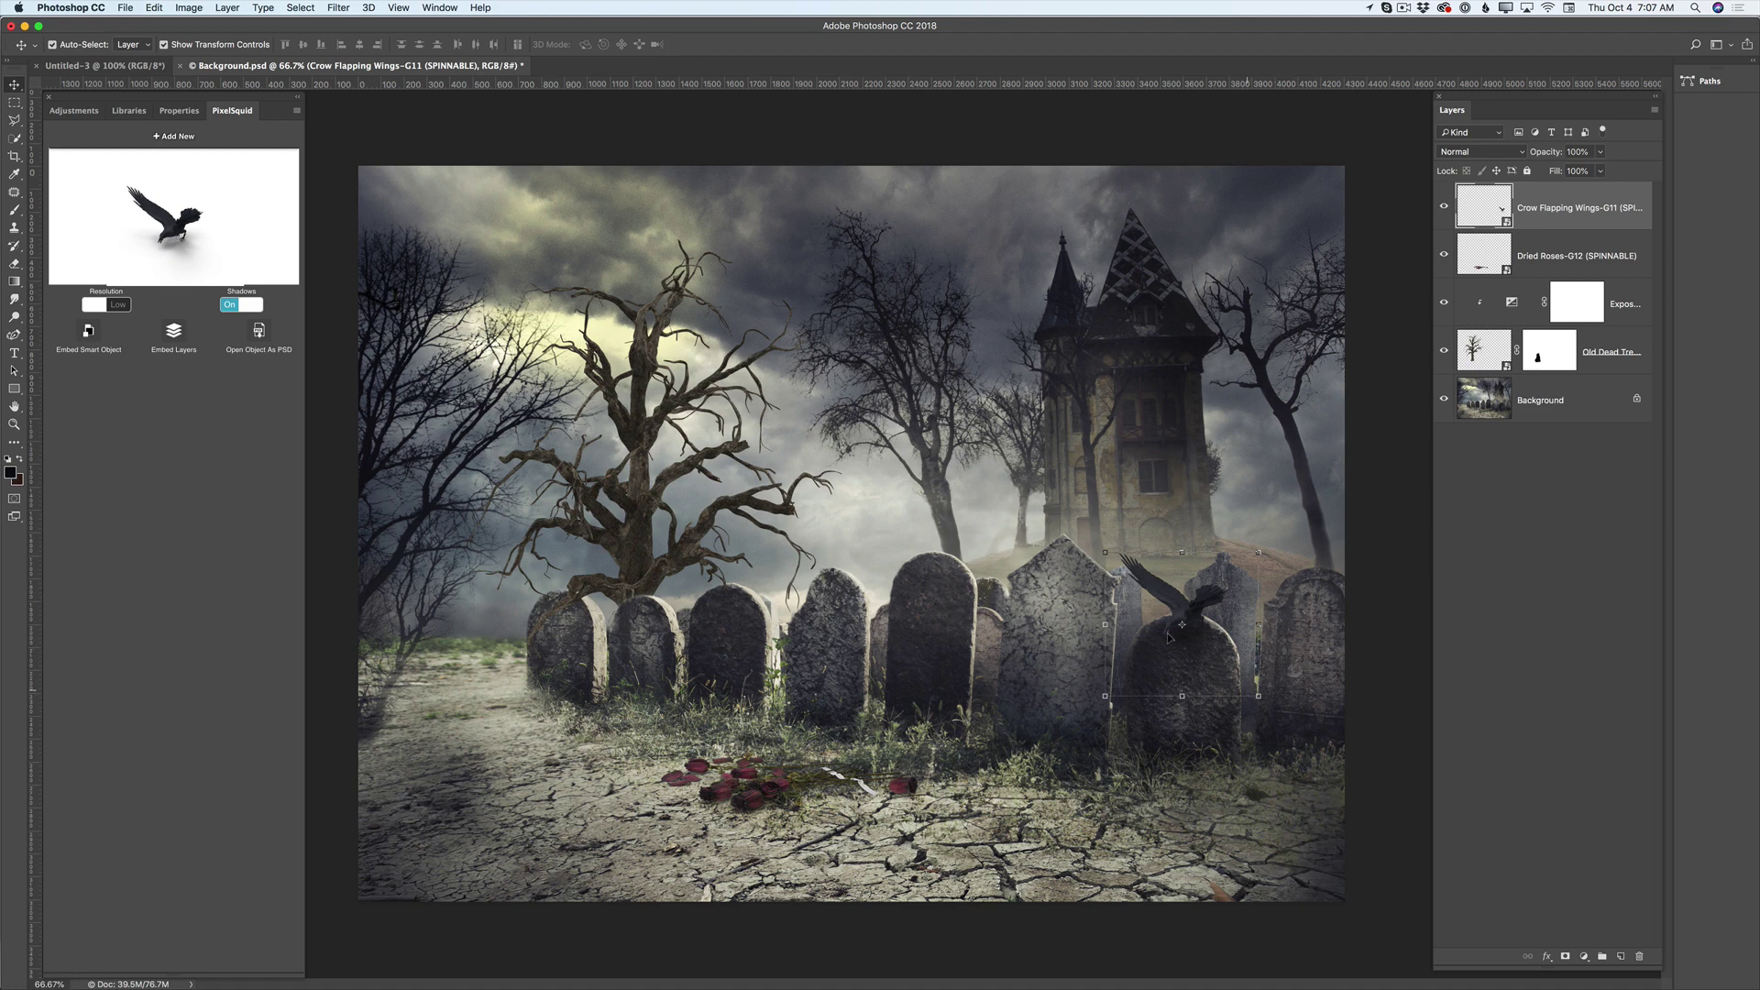
left_click(120, 306)
Step: Add an Exposure adjustment layer above the crow and set its exposure to -2.44 to darken the whole scene
left_click(179, 135)
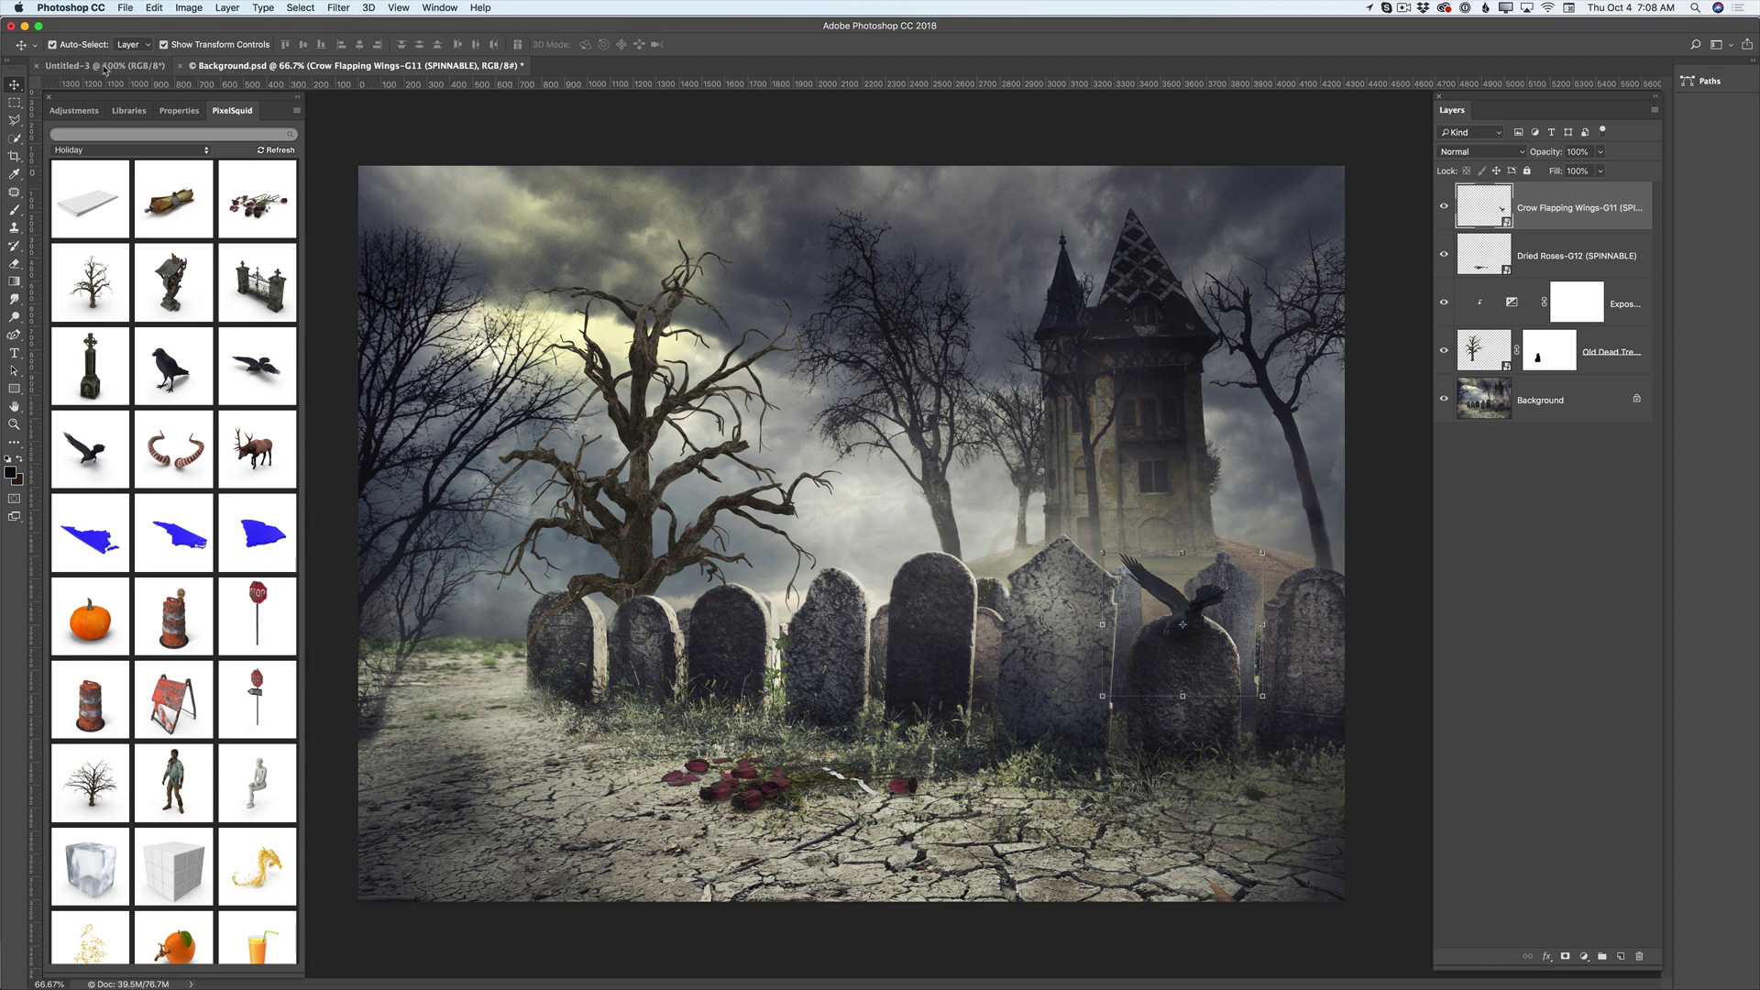
left_click(73, 111)
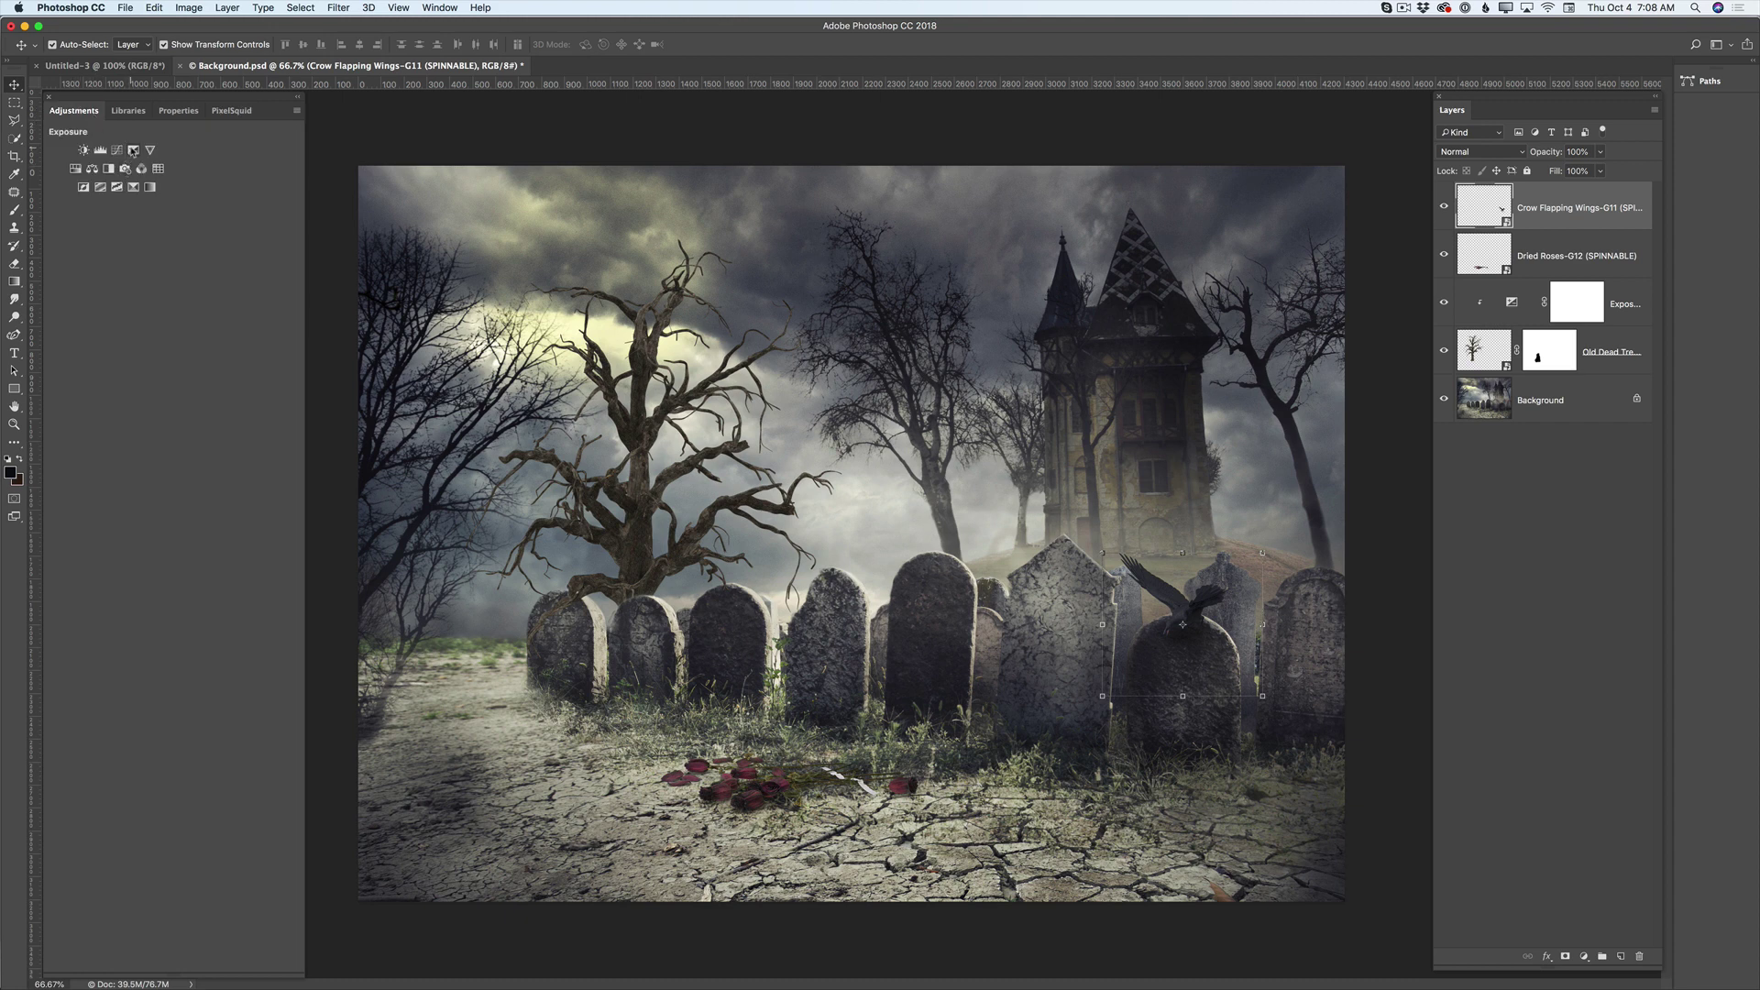
left_click(133, 151)
left_click_drag(170, 194, 128, 195)
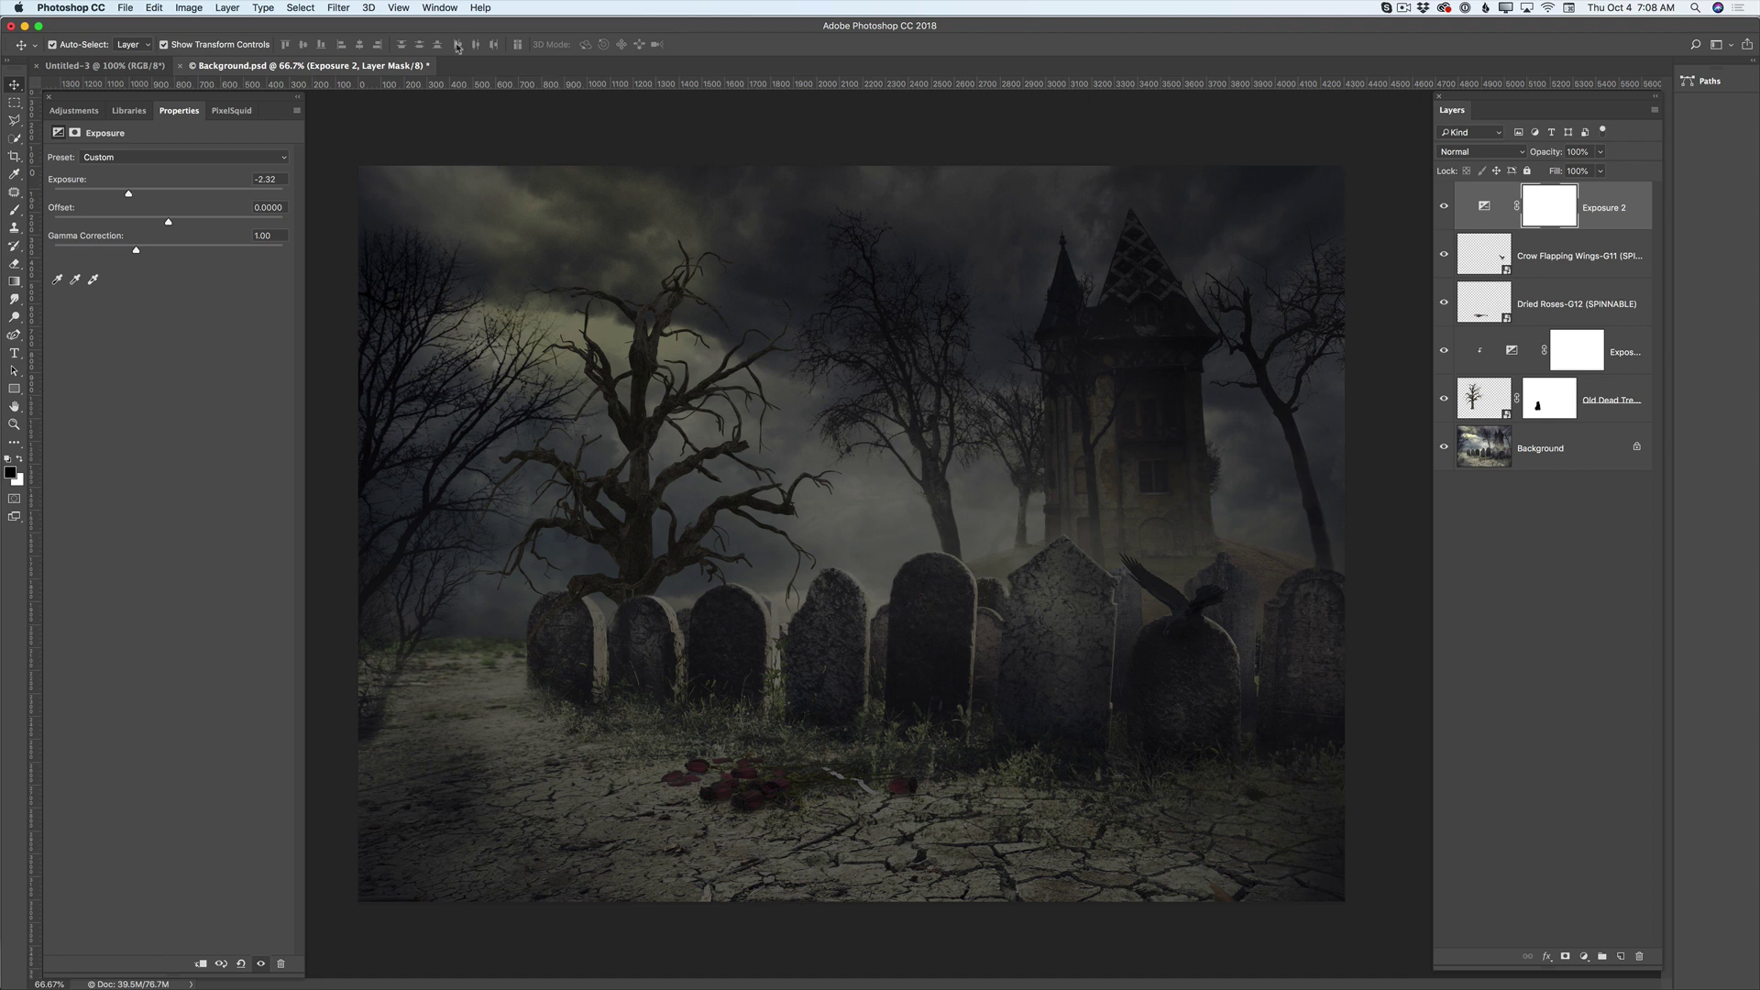
left_click_drag(130, 195, 128, 195)
Step: Add a Color Lookup adjustment layer using the NightFromDay.CUBE 3D LUT and reduce its opacity to 26%
left_click(75, 111)
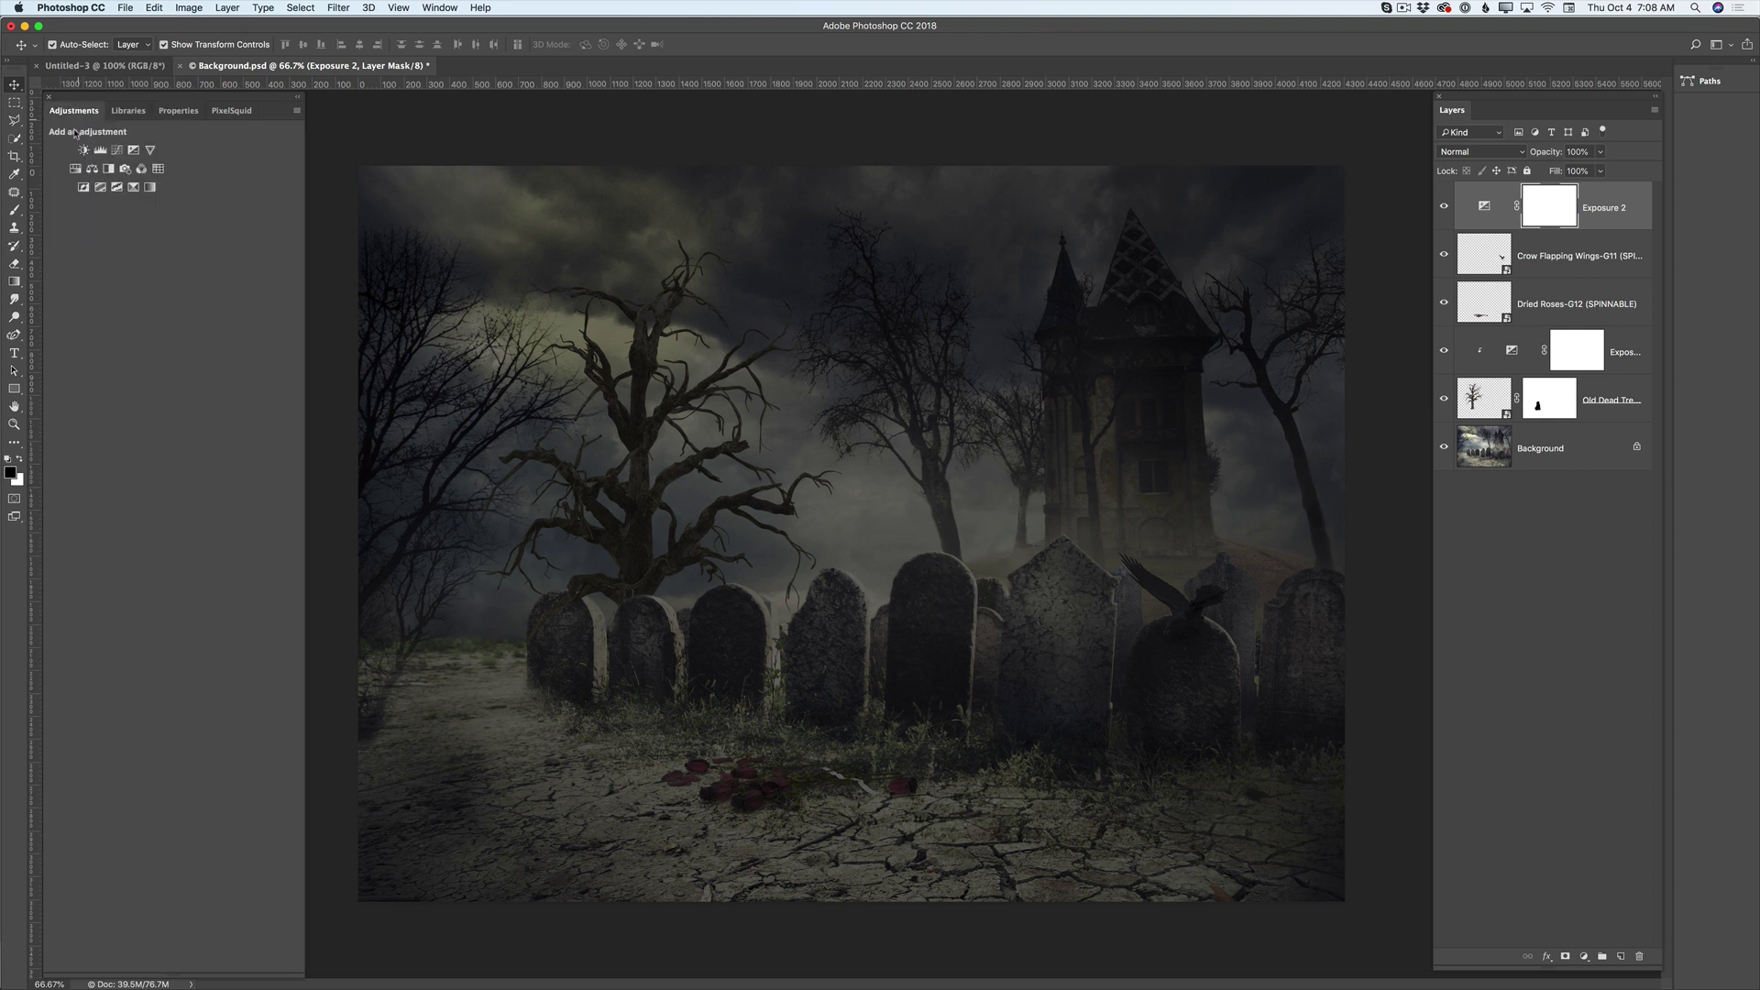
left_click(157, 169)
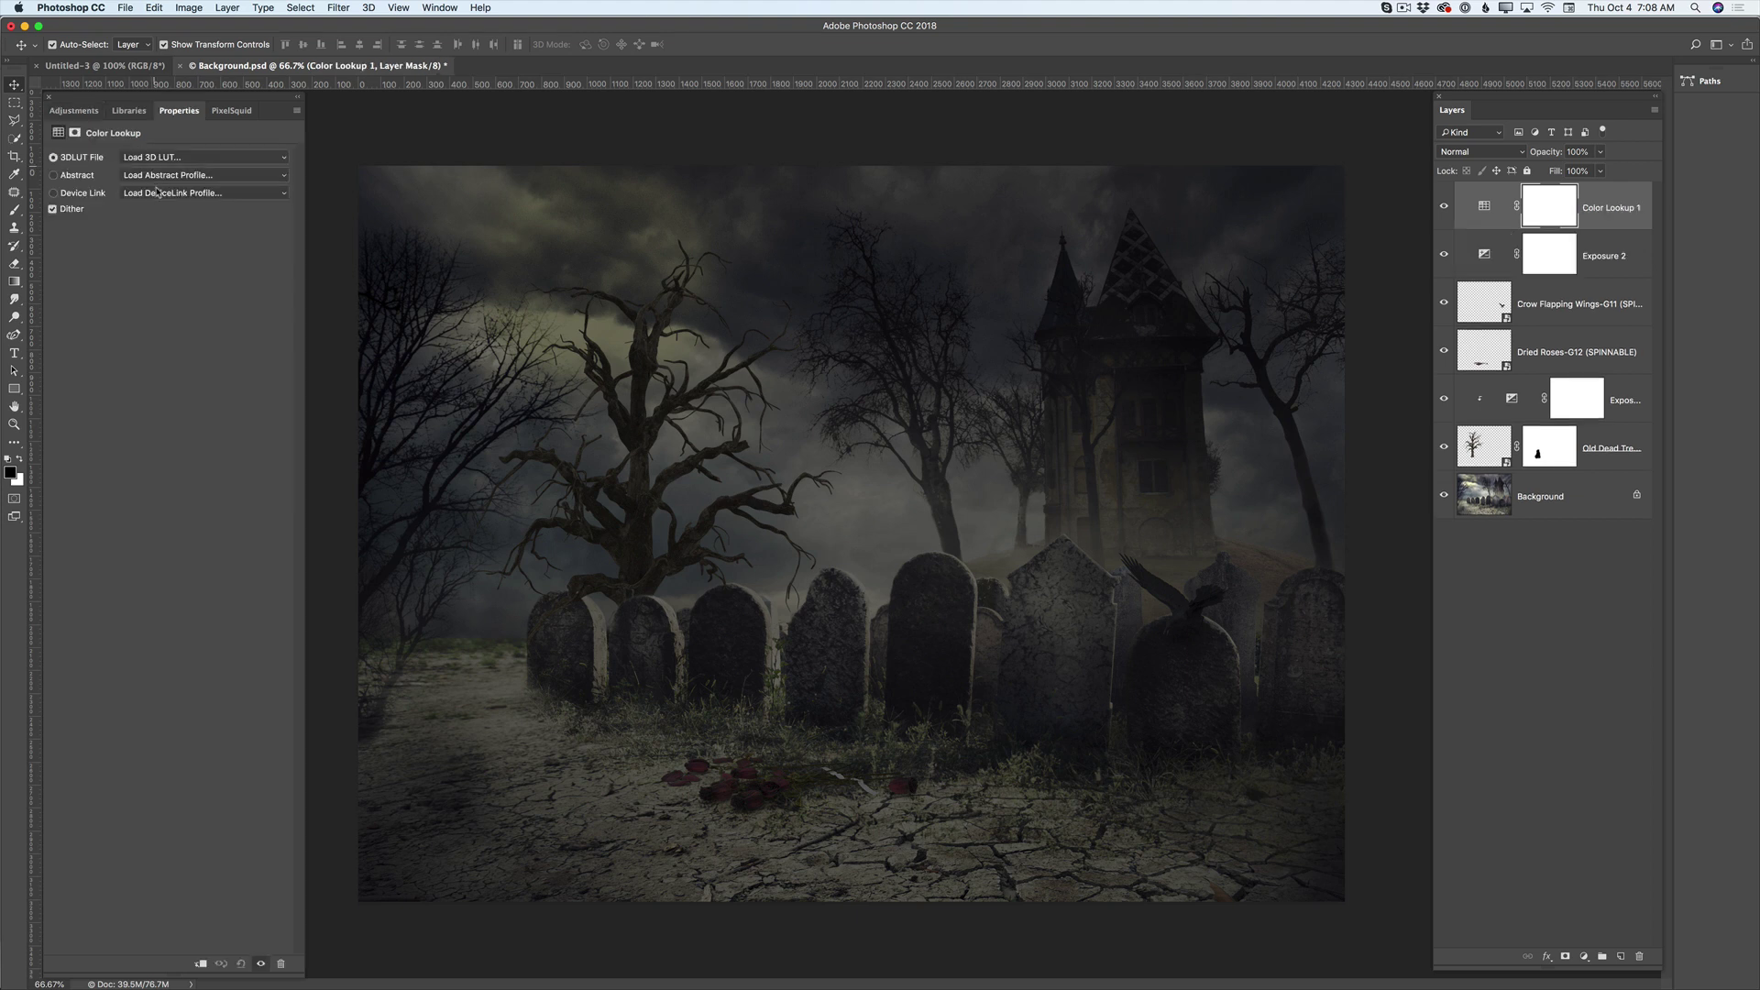
left_click(167, 160)
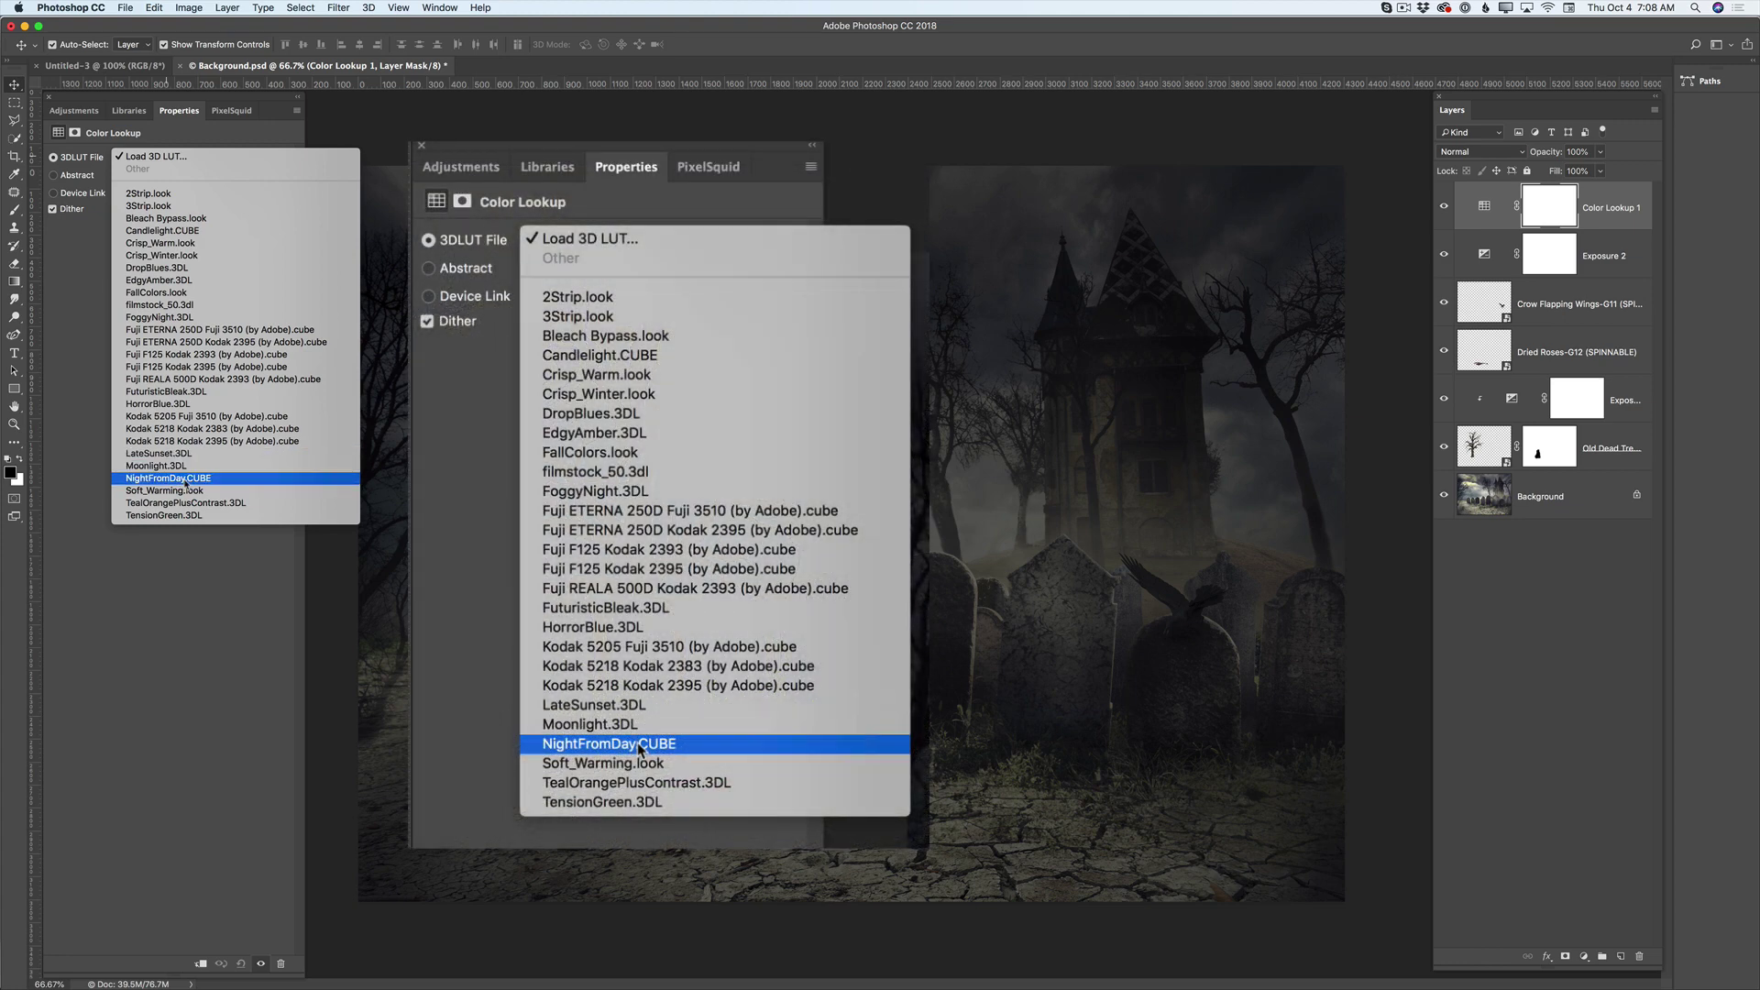
left_click(189, 479)
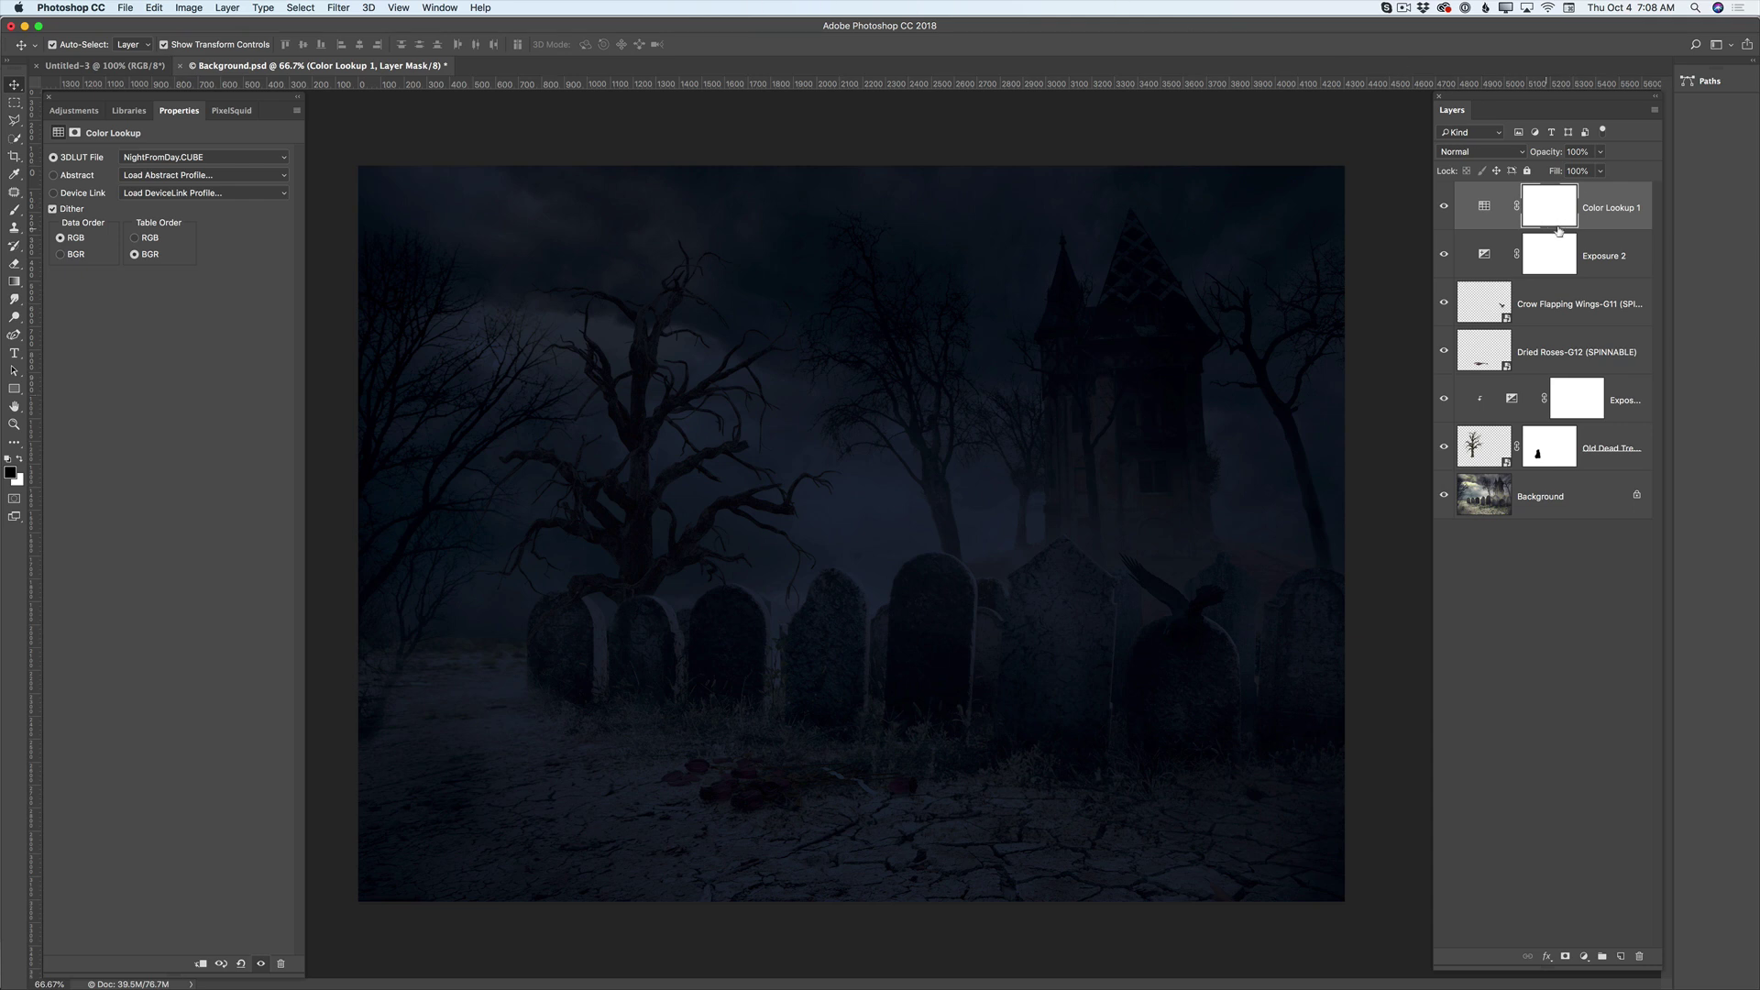
left_click(1601, 152)
left_click_drag(1600, 171, 1555, 177)
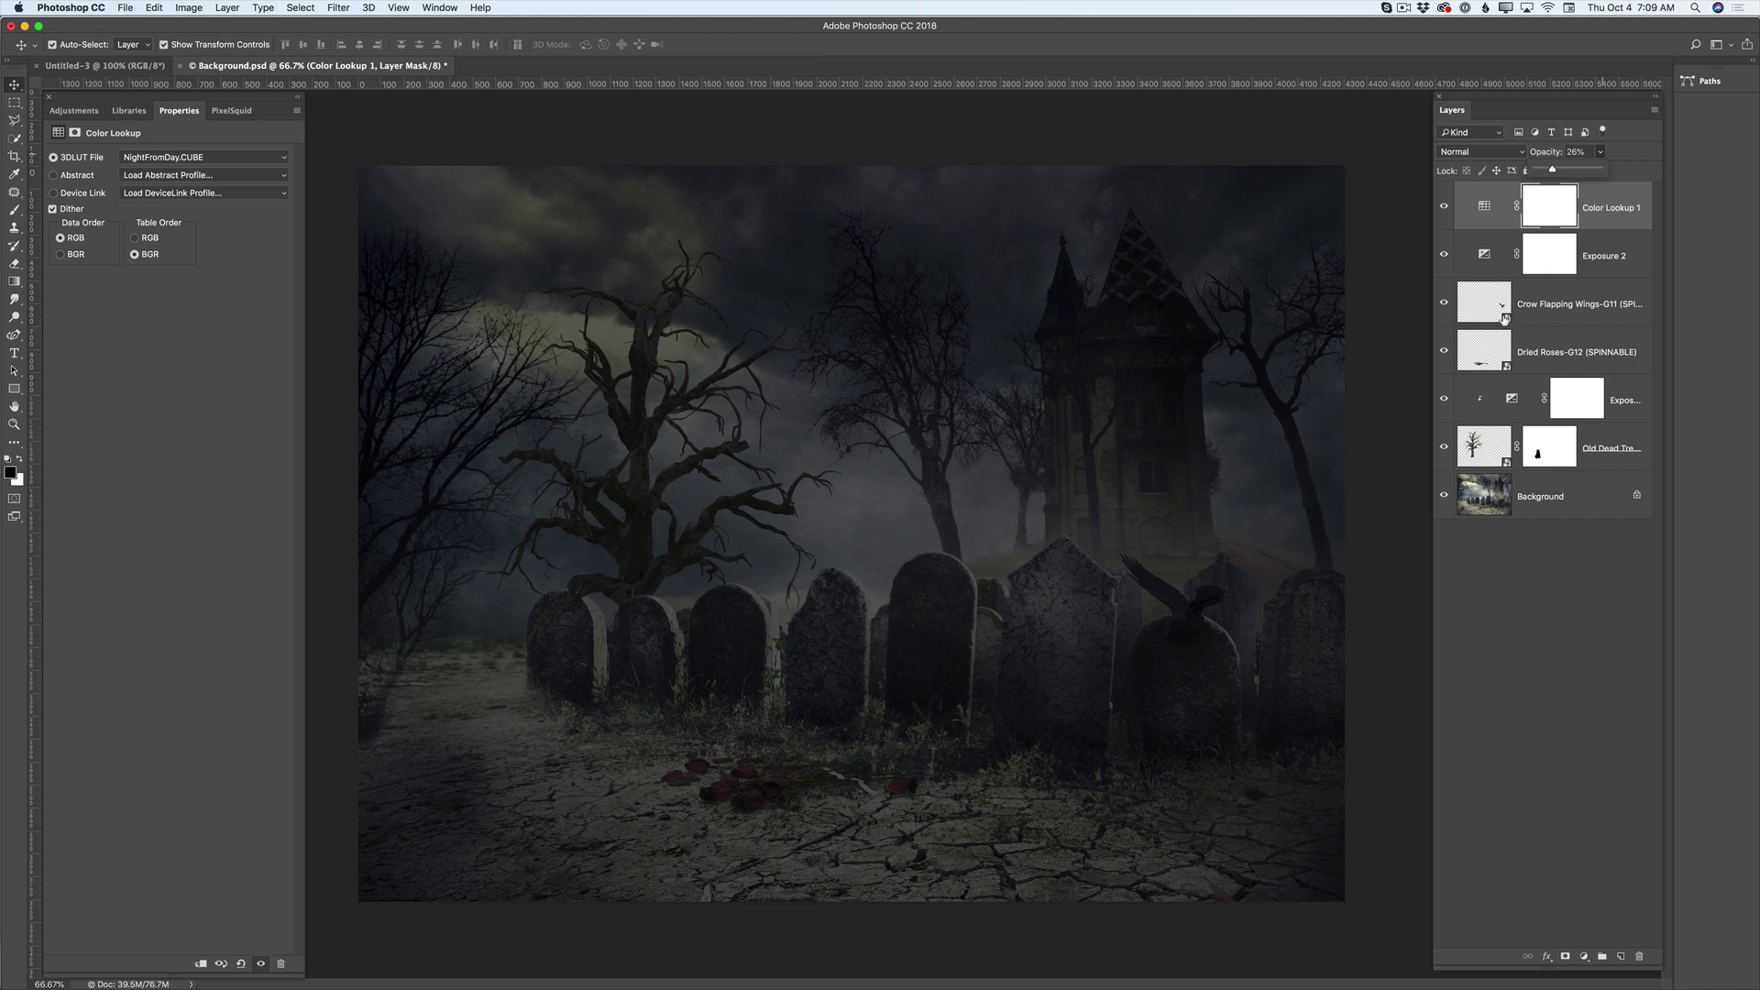
Step: Lower the opacity of the Exposure 2 adjustment layer to 83%
left_click(1607, 265)
left_click(1607, 266)
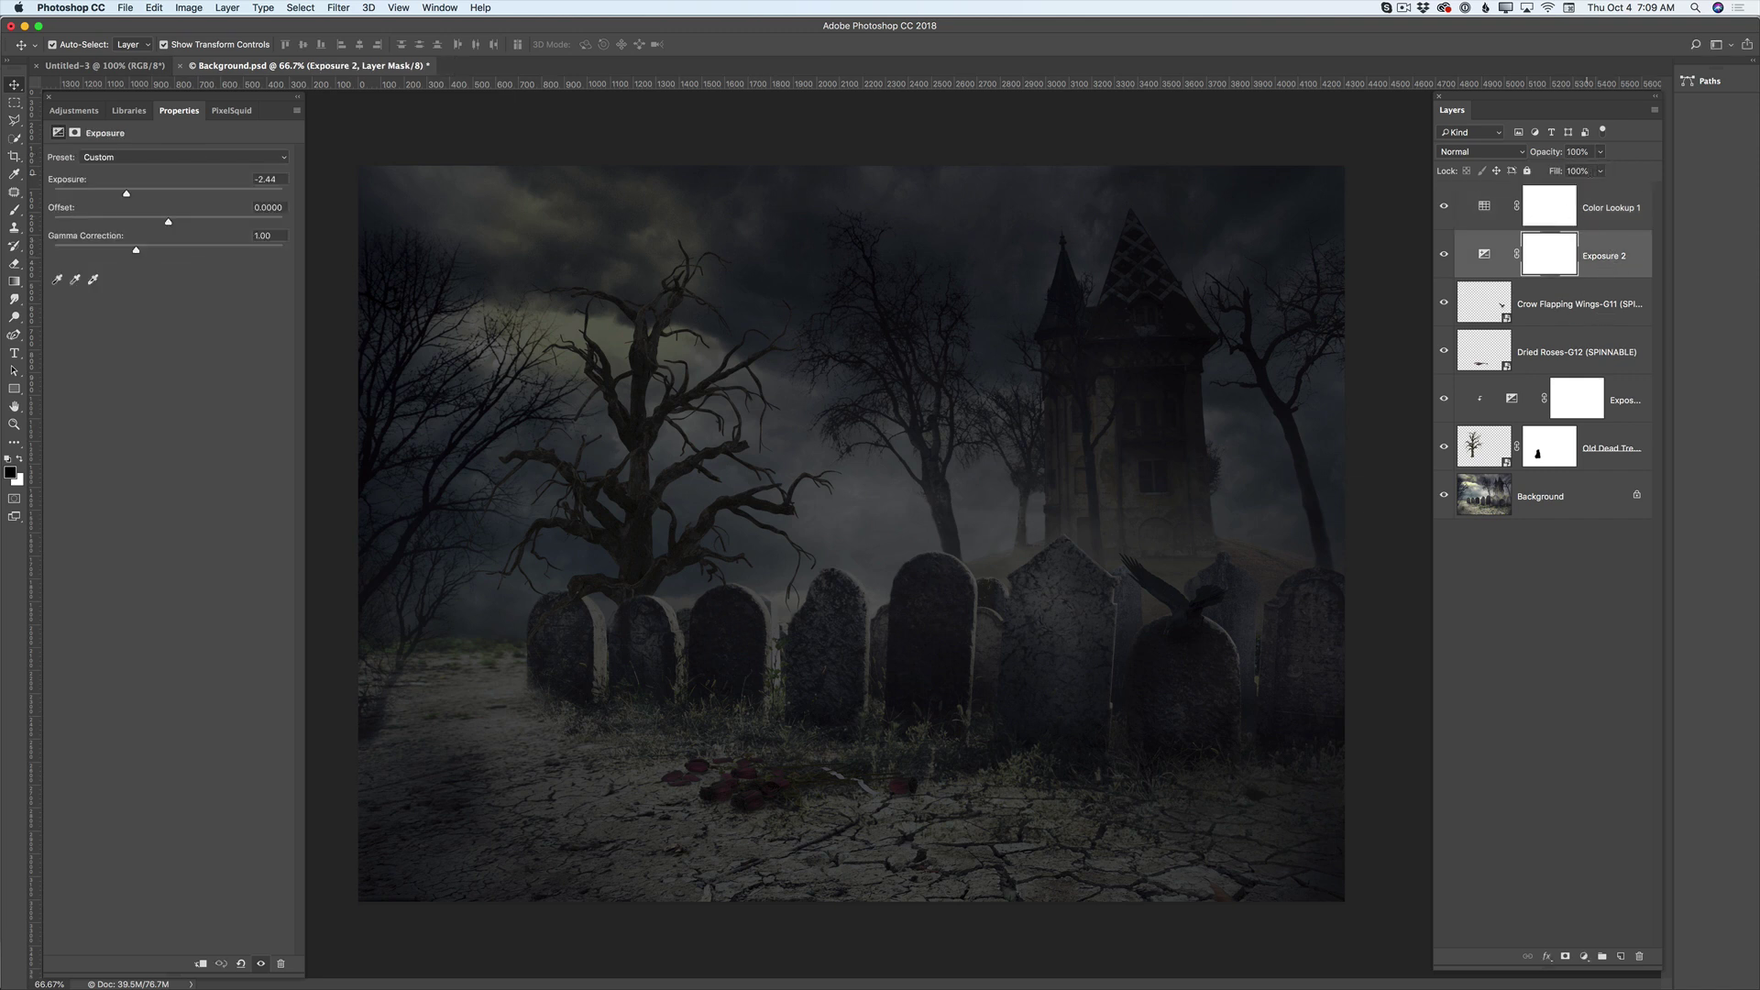
left_click(1601, 154)
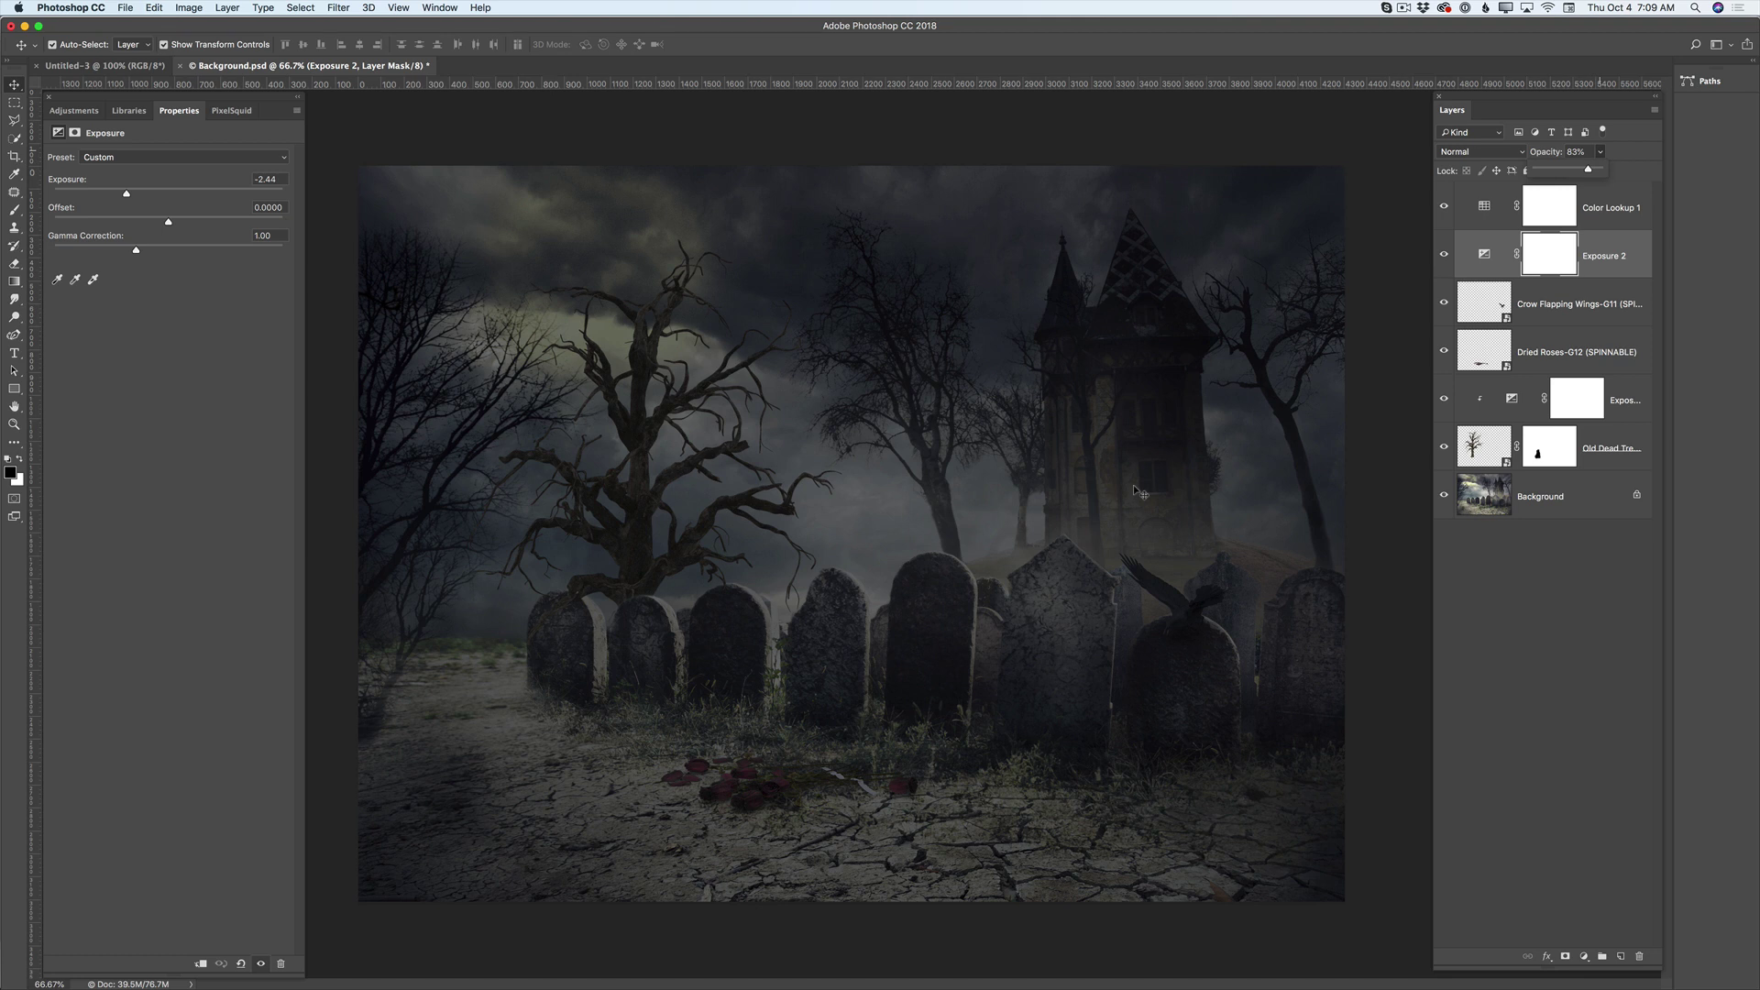
Step: Create a new layer above the Background and draw a short, nearly vertical path in the lower tower window with the Curvature Pen tool
left_click(1555, 506)
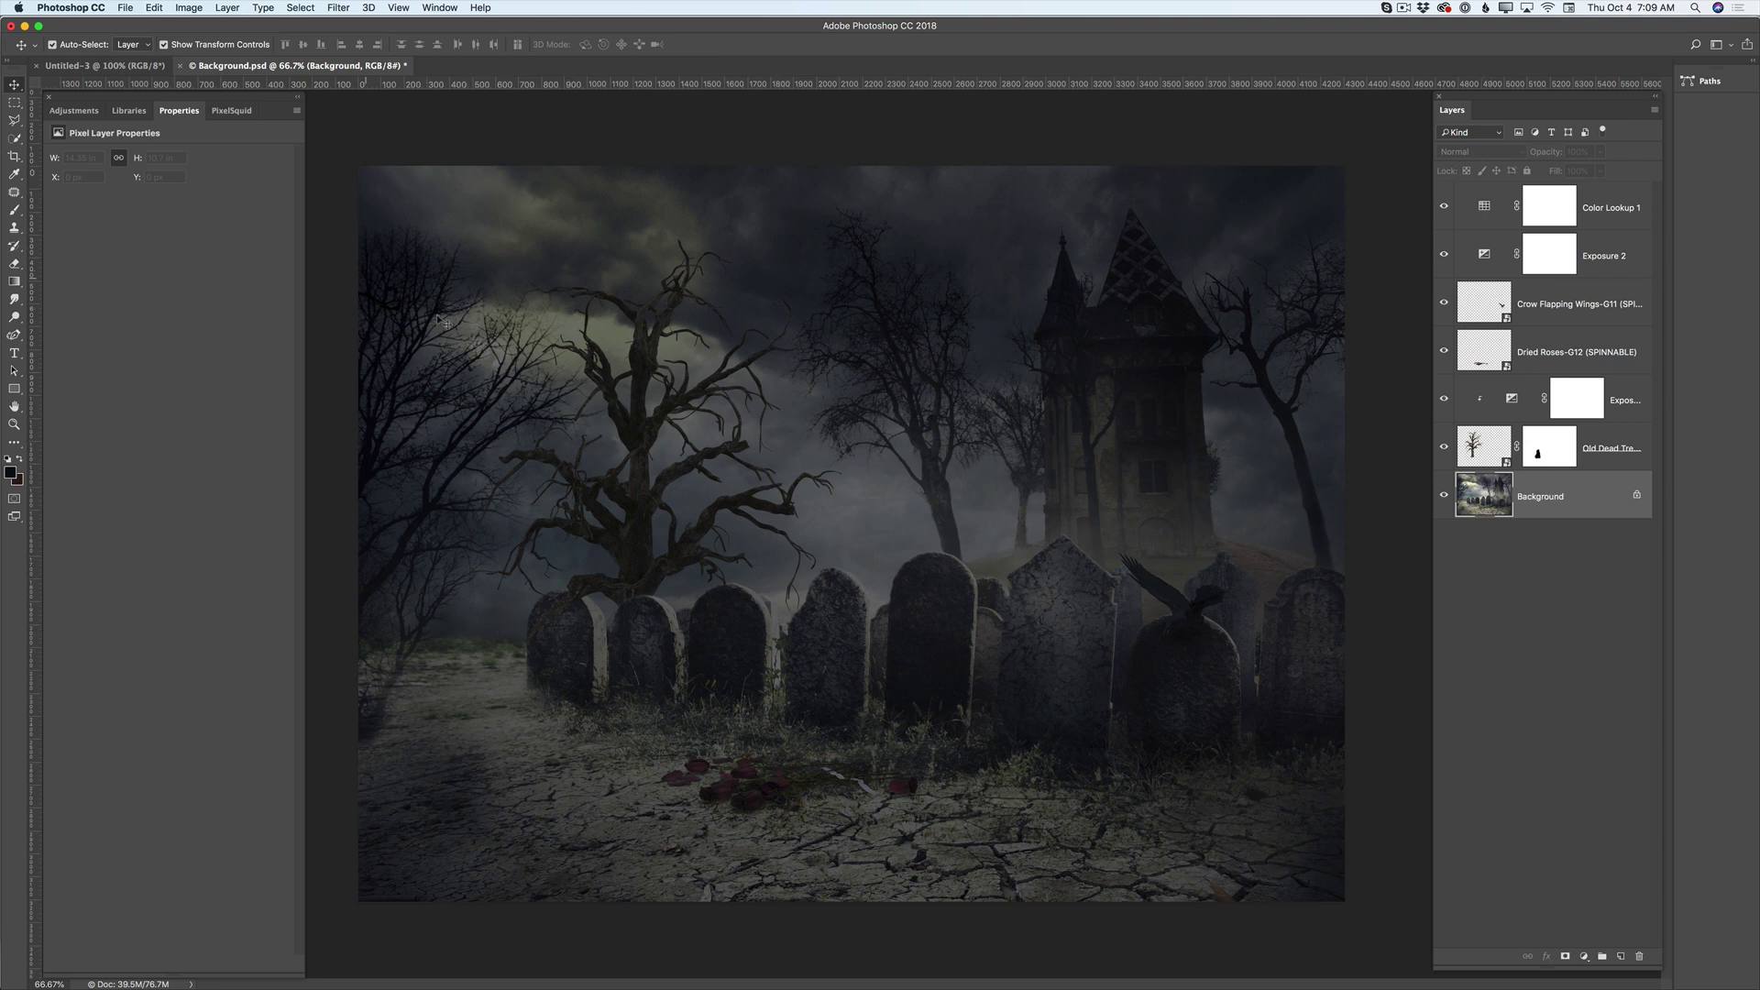
left_click(1621, 955)
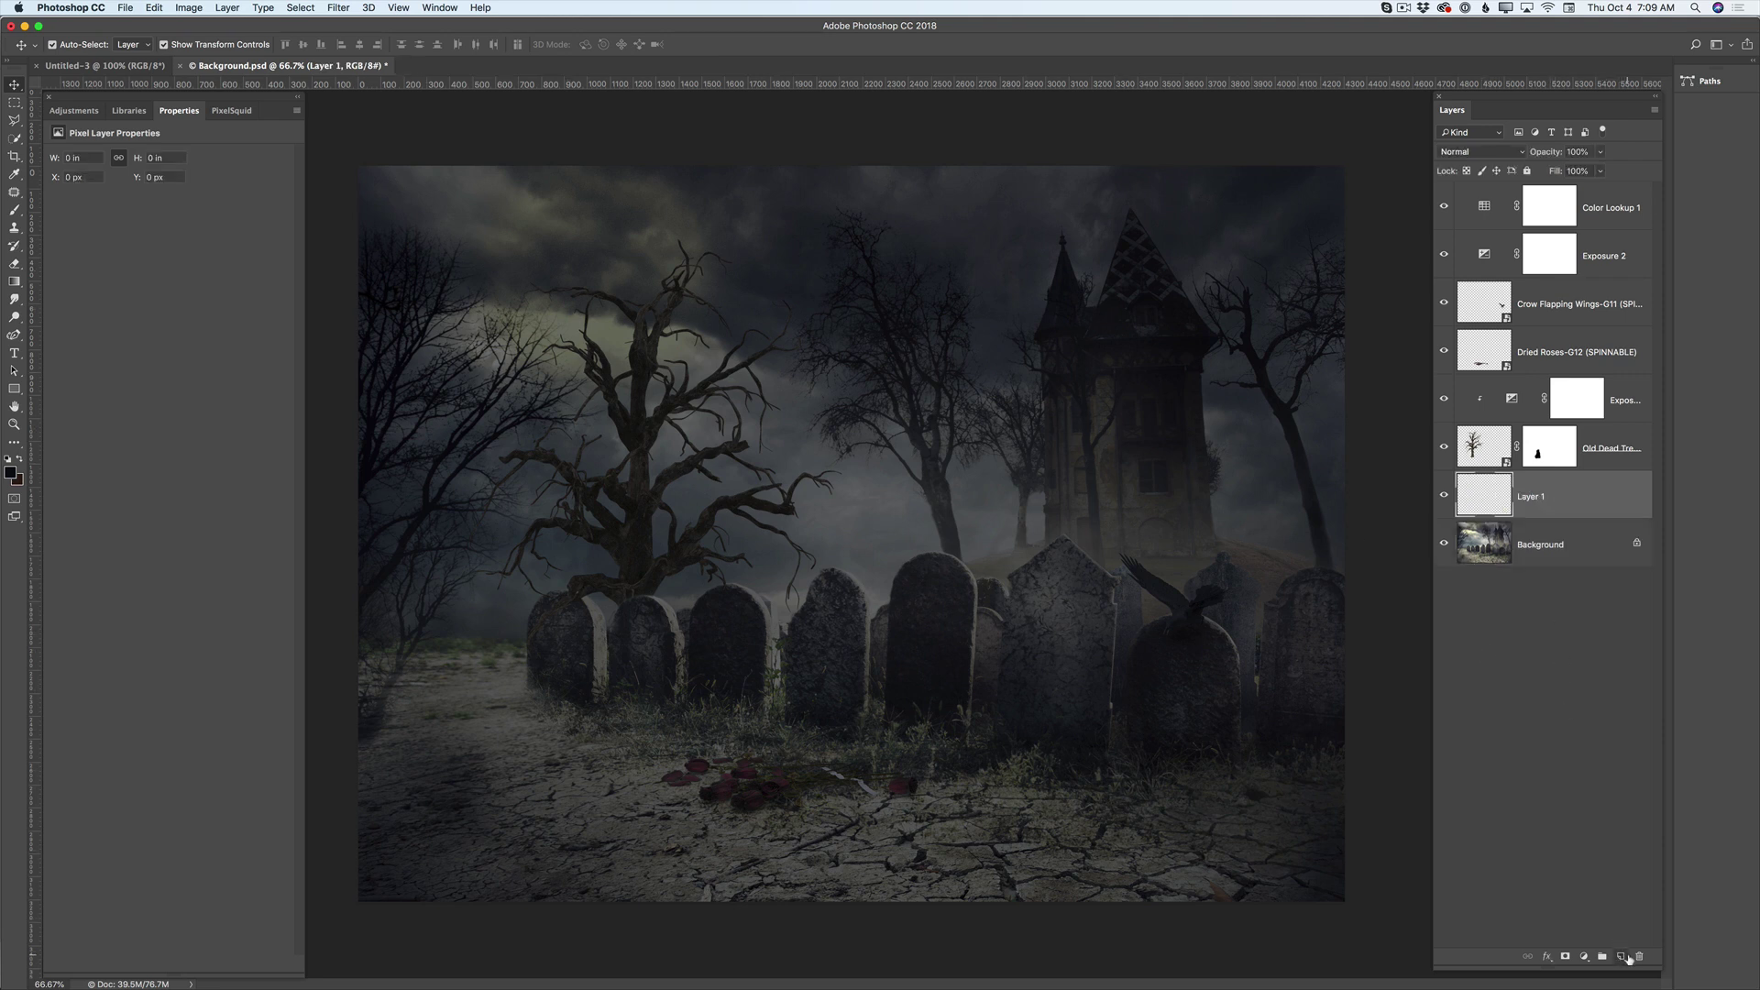
left_click(15, 337)
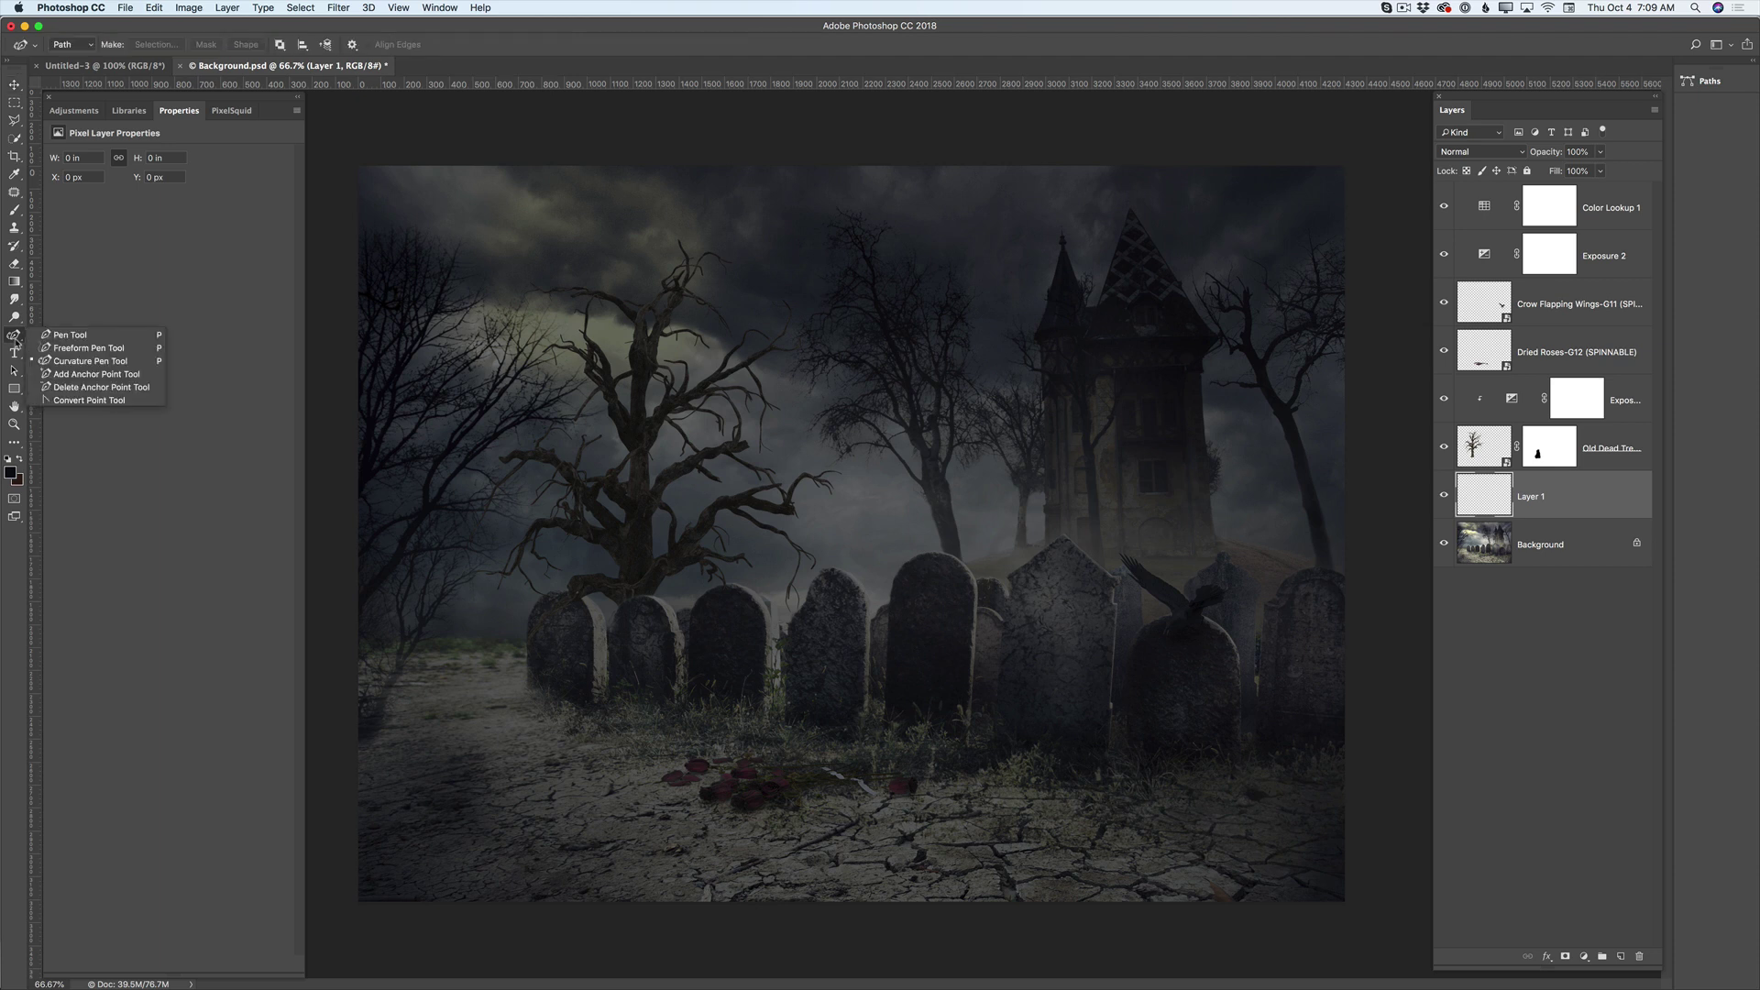
left_click(91, 359)
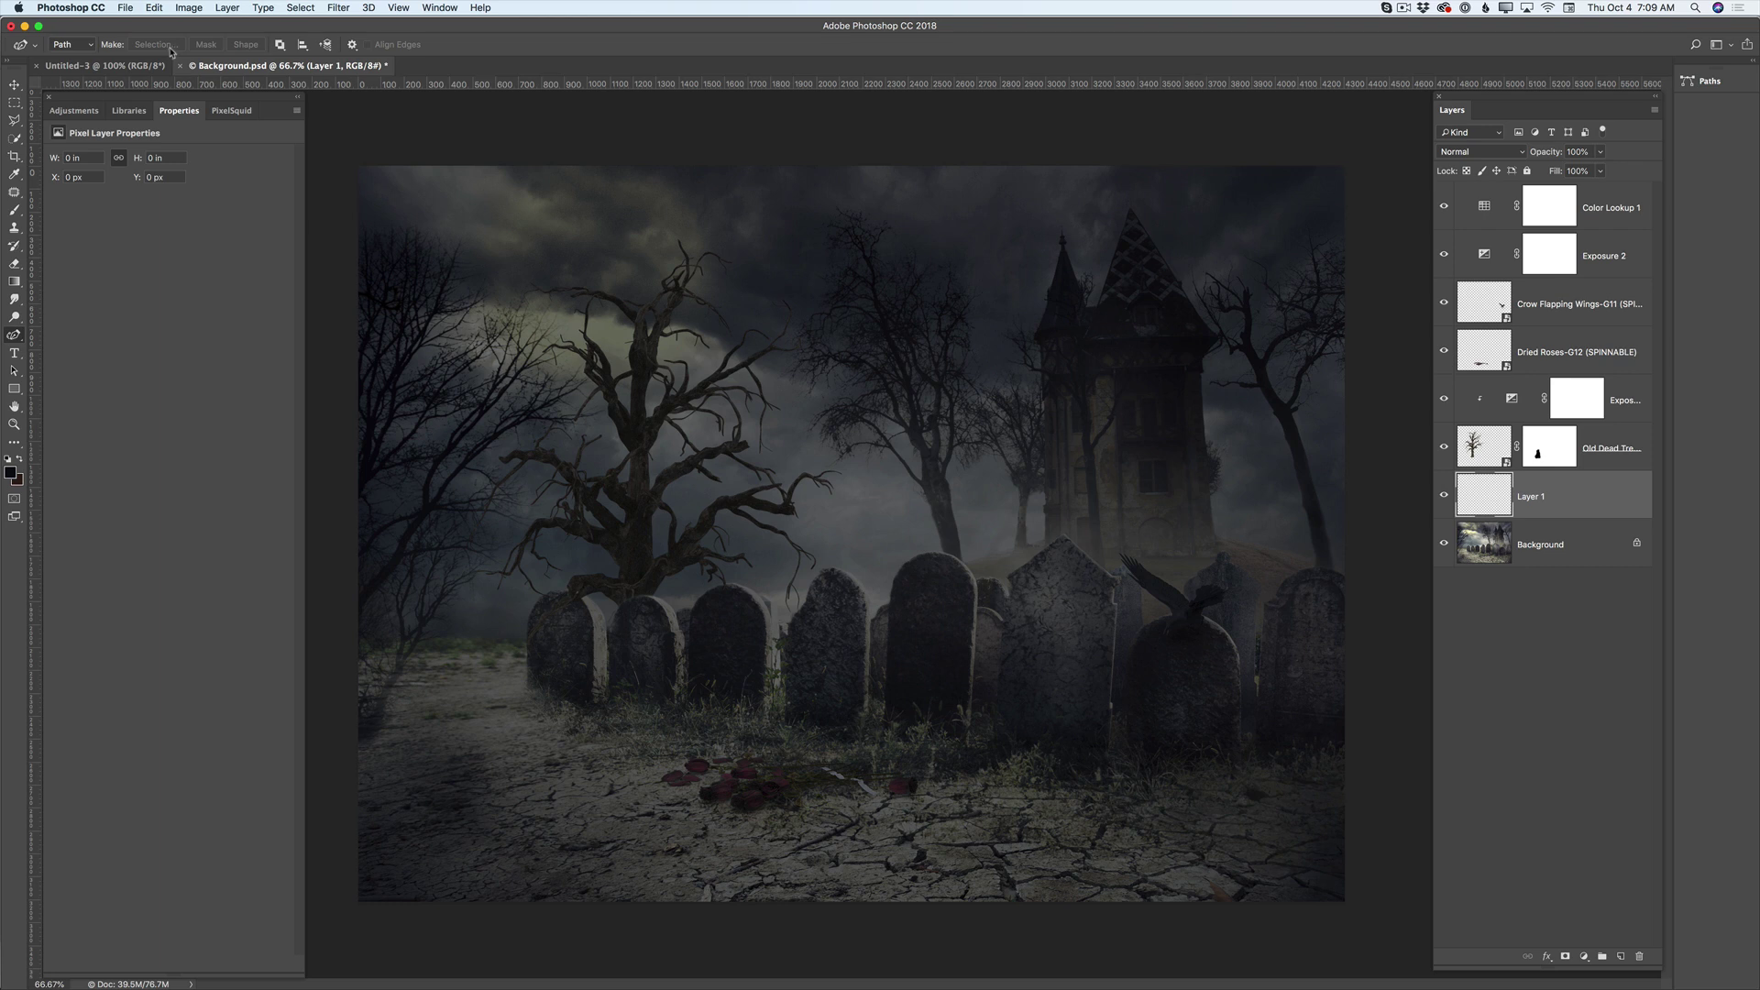
left_click(92, 46)
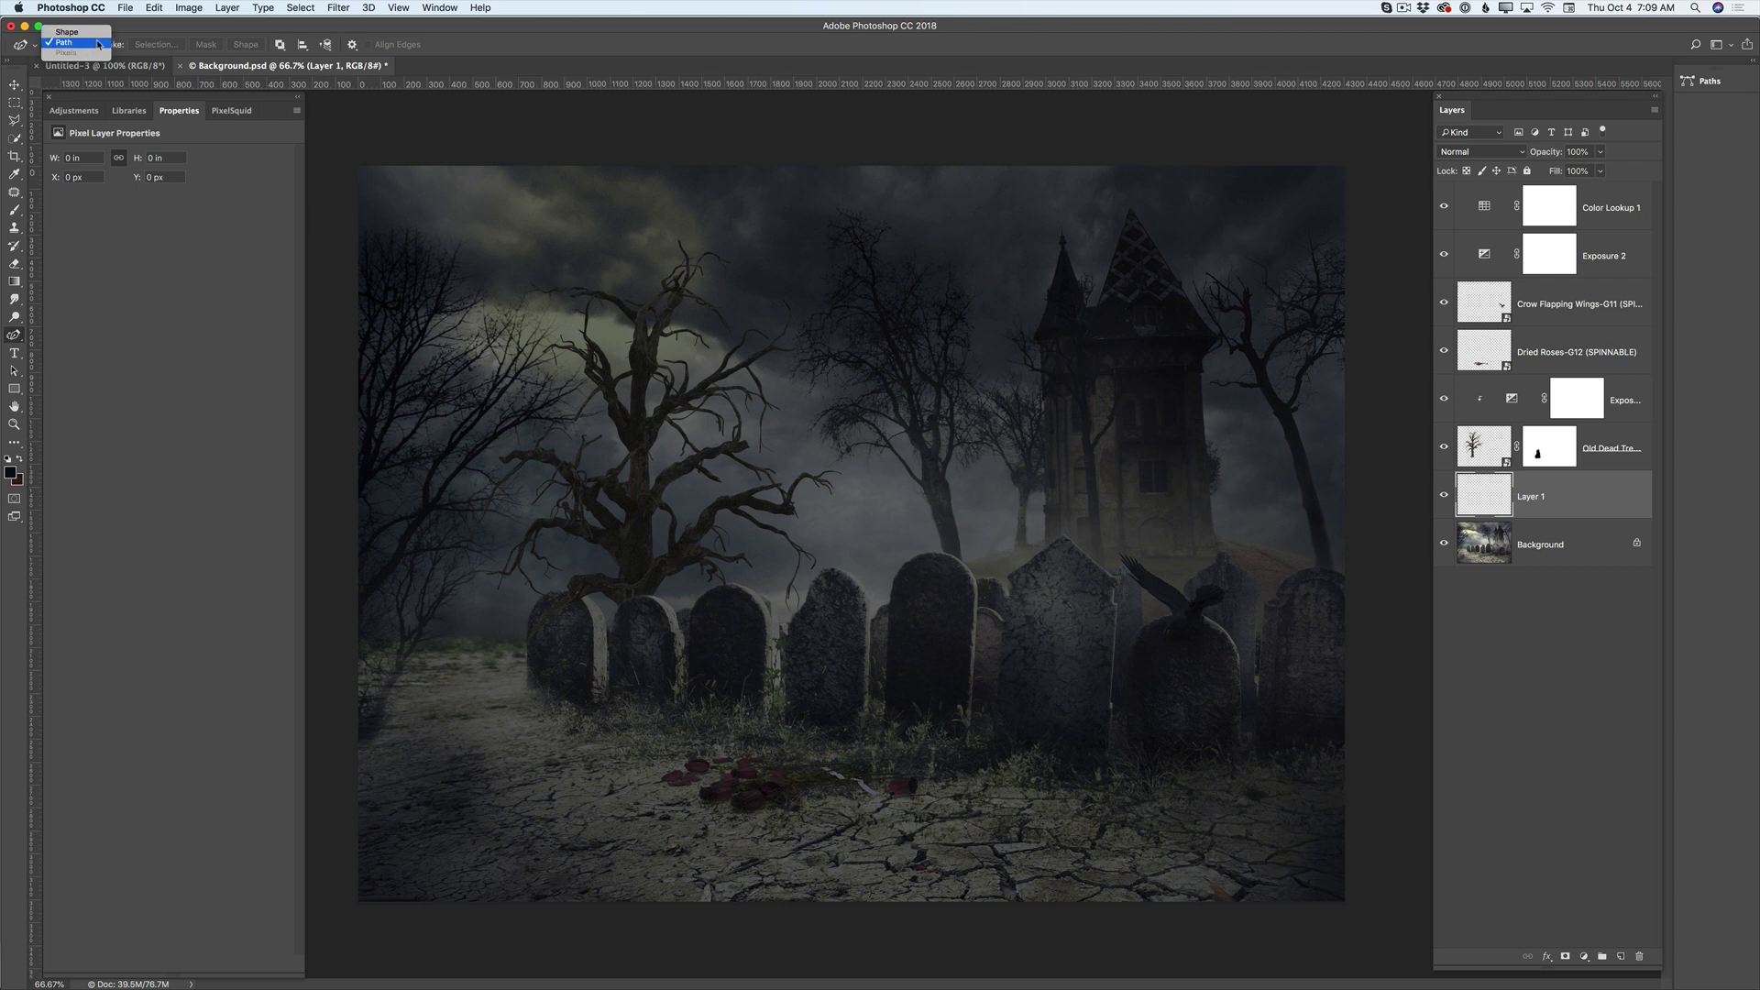
left_click(98, 44)
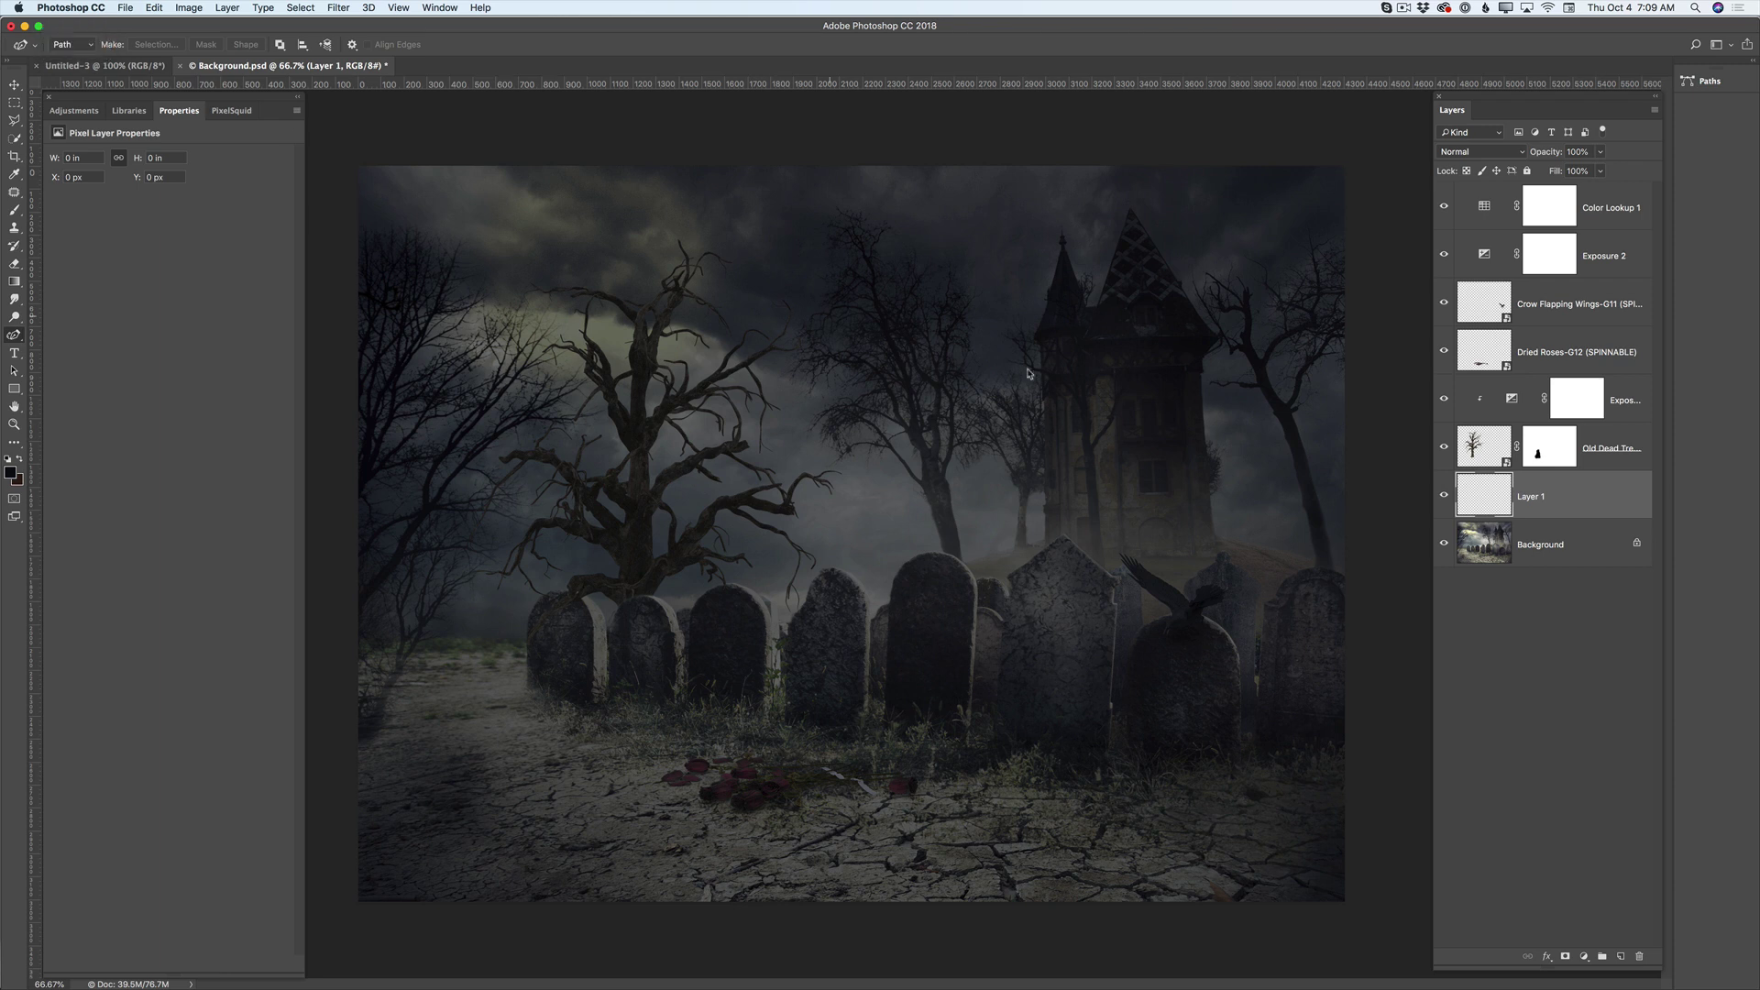
left_click(1162, 493)
left_click_drag(1163, 480, 1164, 469)
left_click(1165, 462)
Step: Render a flame along the window path with the Candle Light flame type and a width of 36, and dismiss the path
left_click(339, 8)
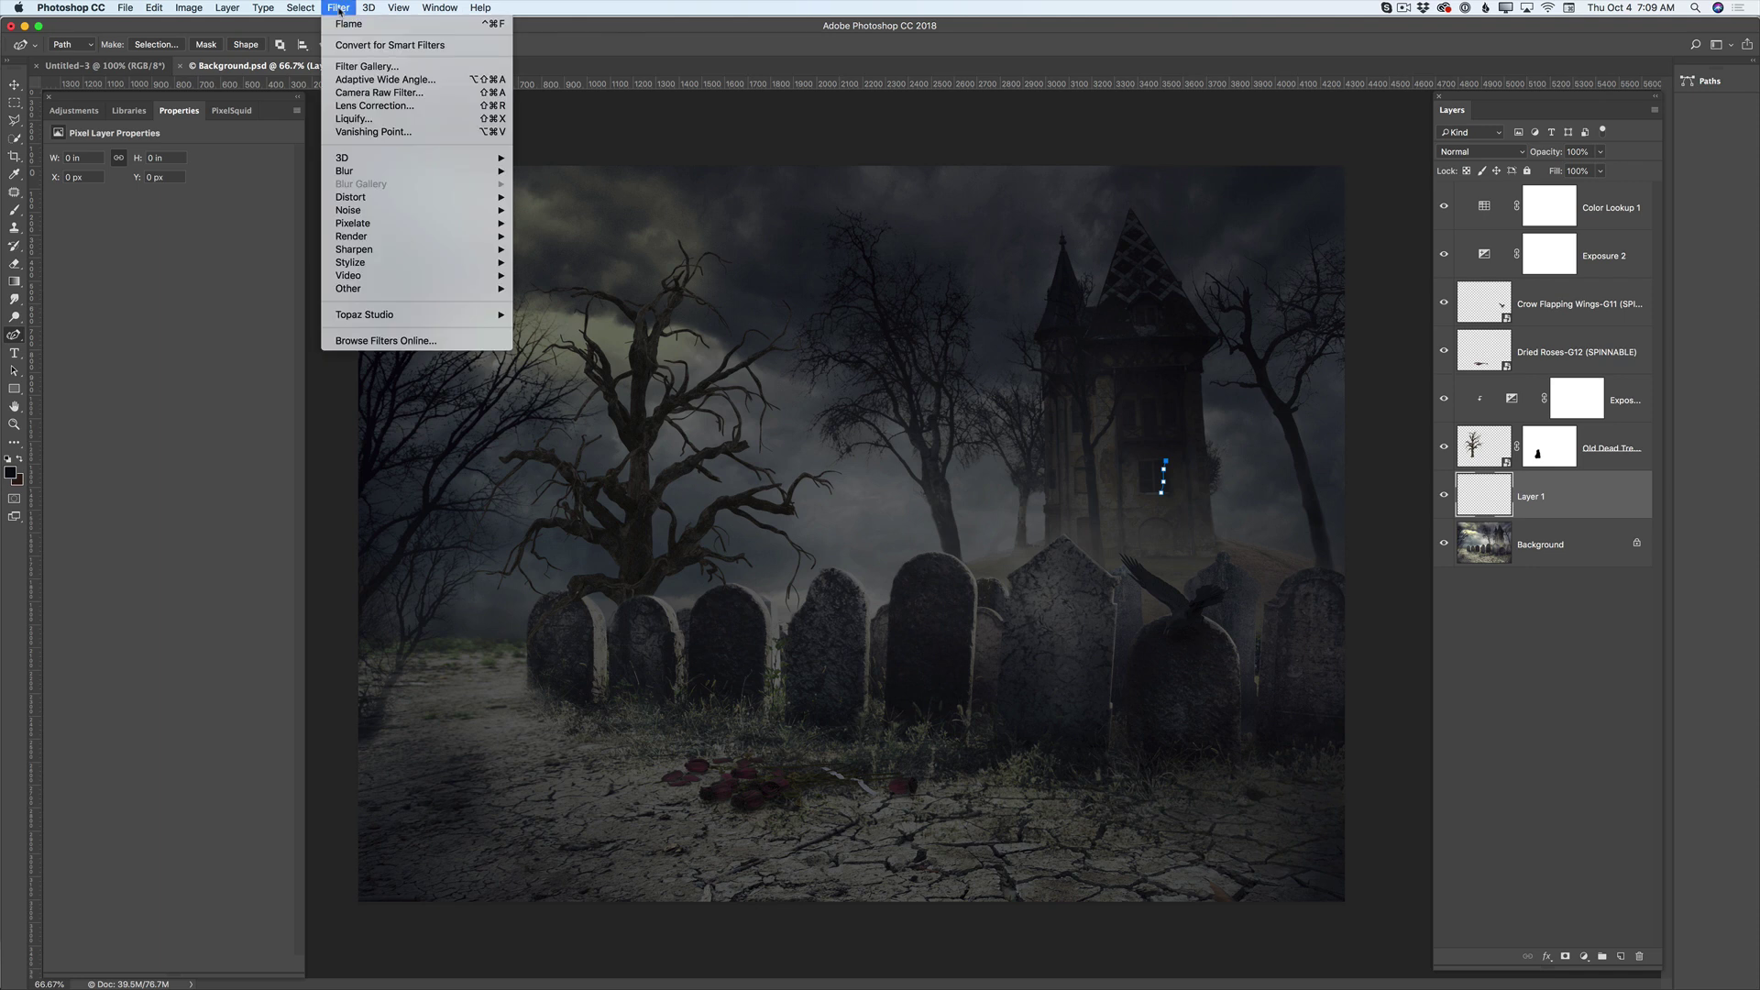
mouse_move(465, 244)
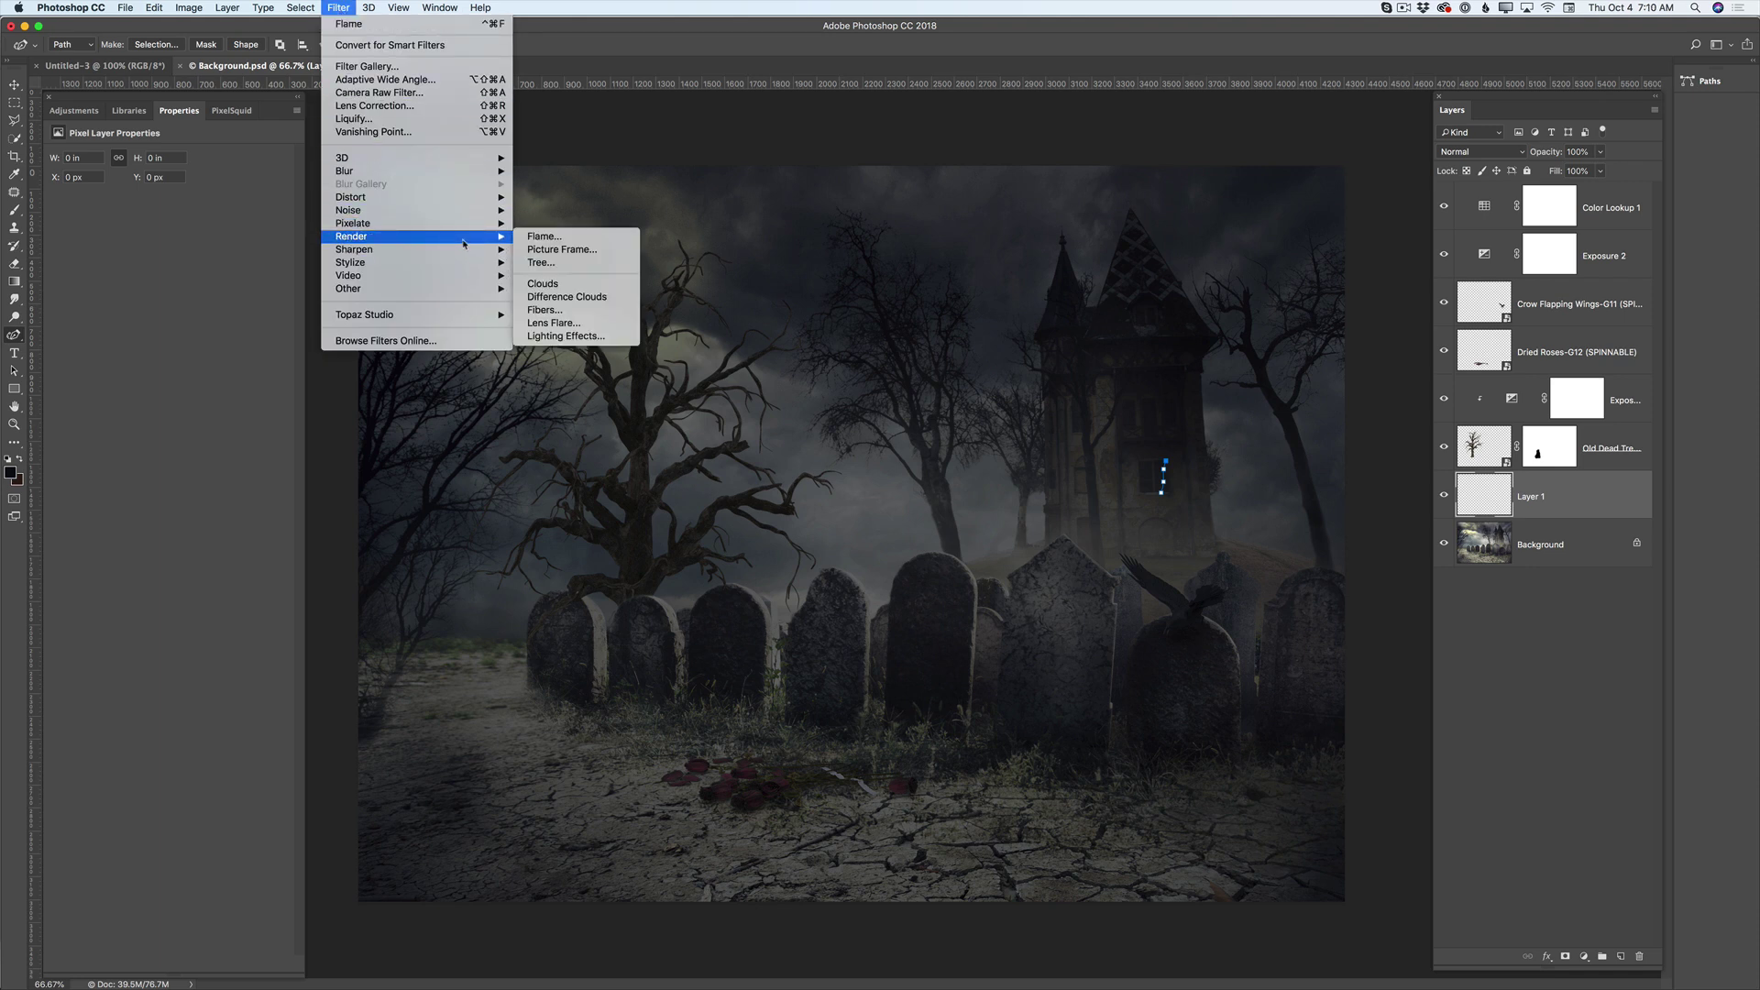
left_click(547, 238)
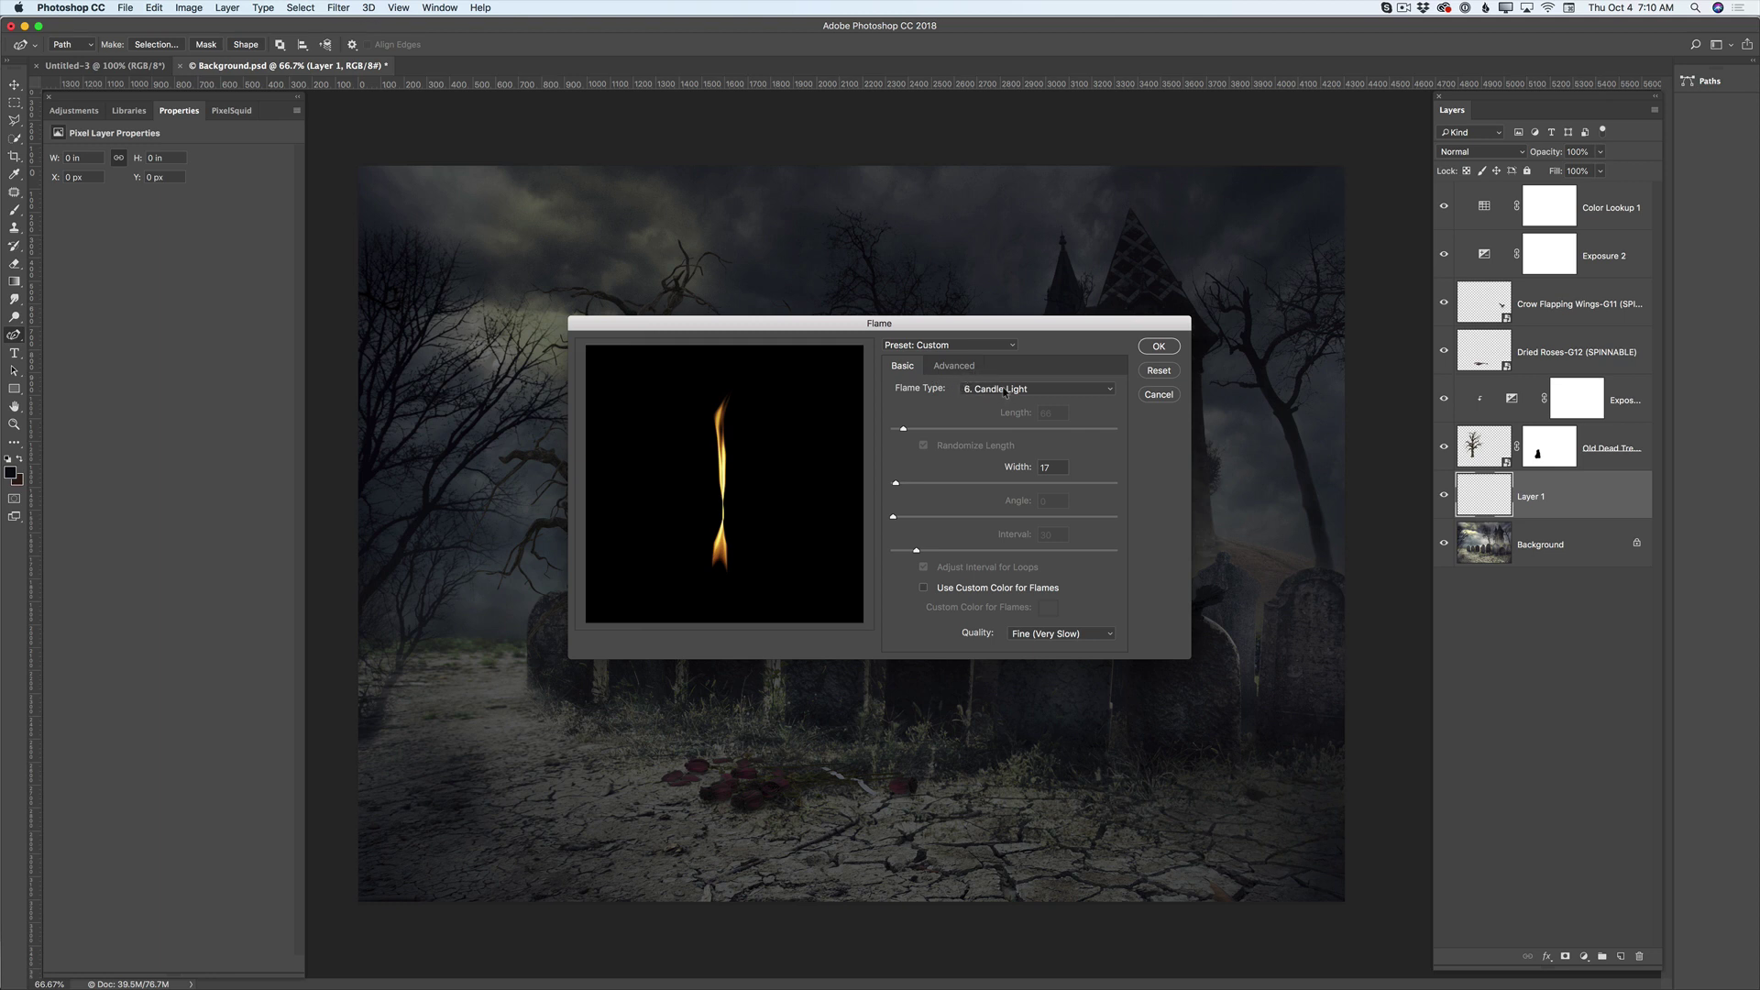
left_click(1001, 392)
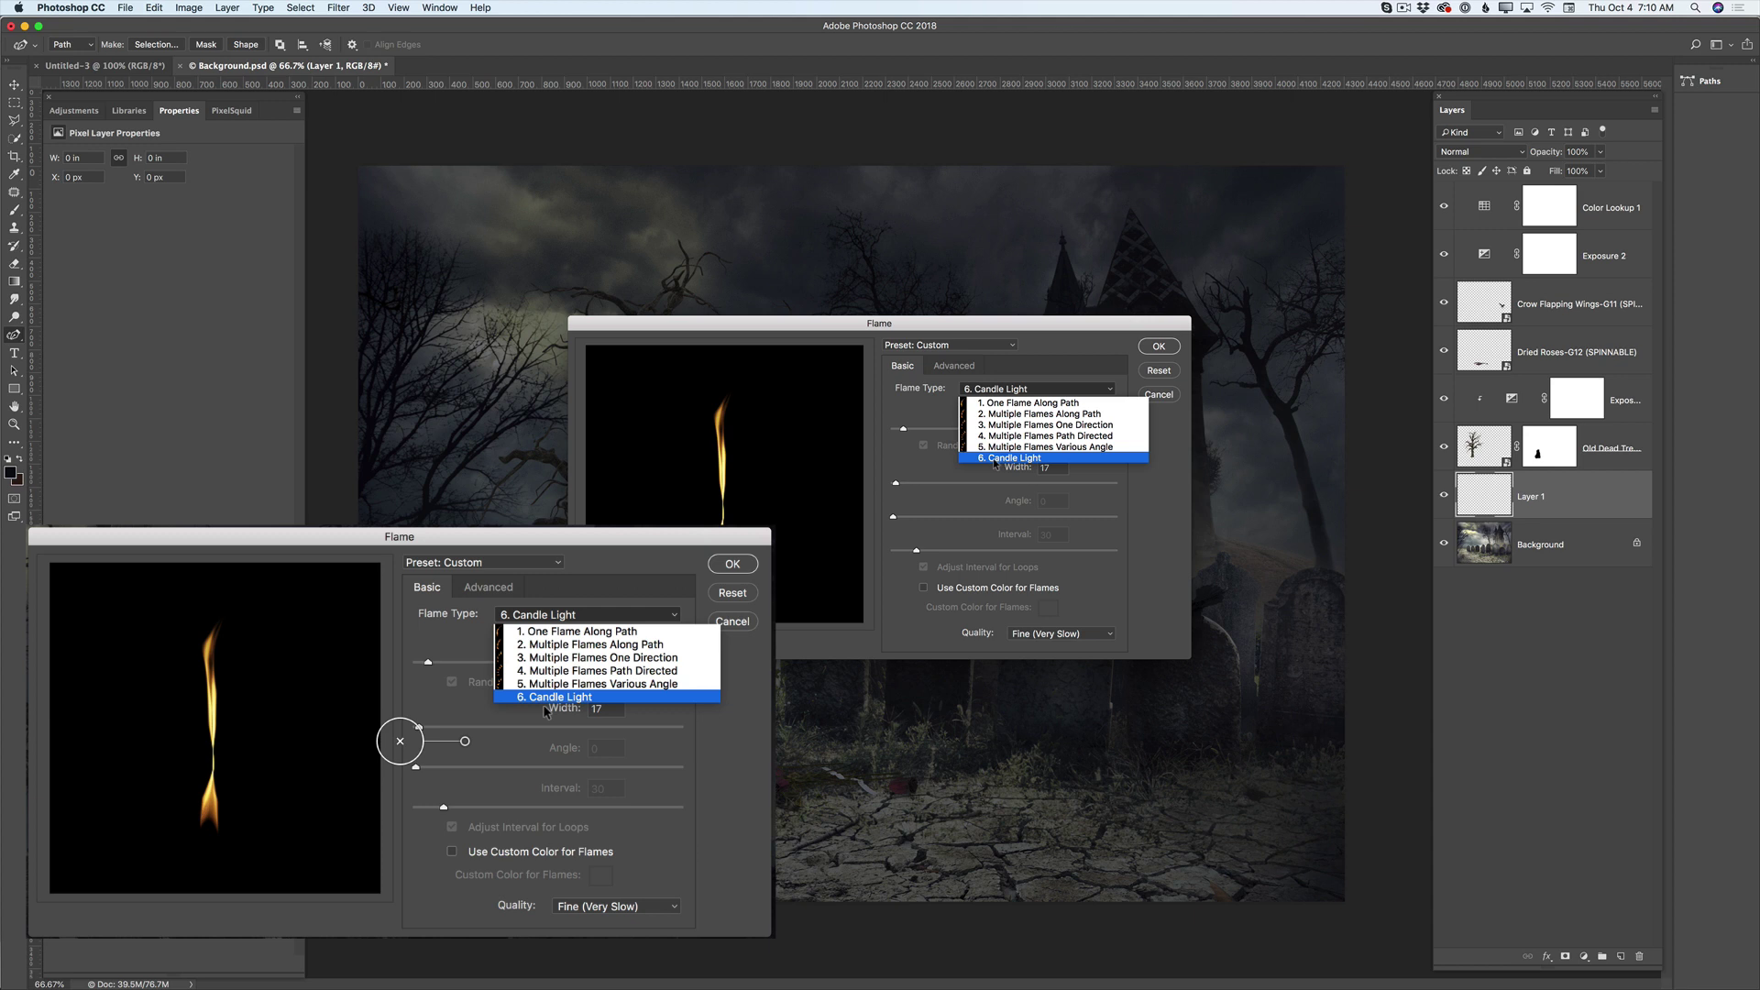
left_click(995, 459)
left_click_drag(896, 483, 906, 498)
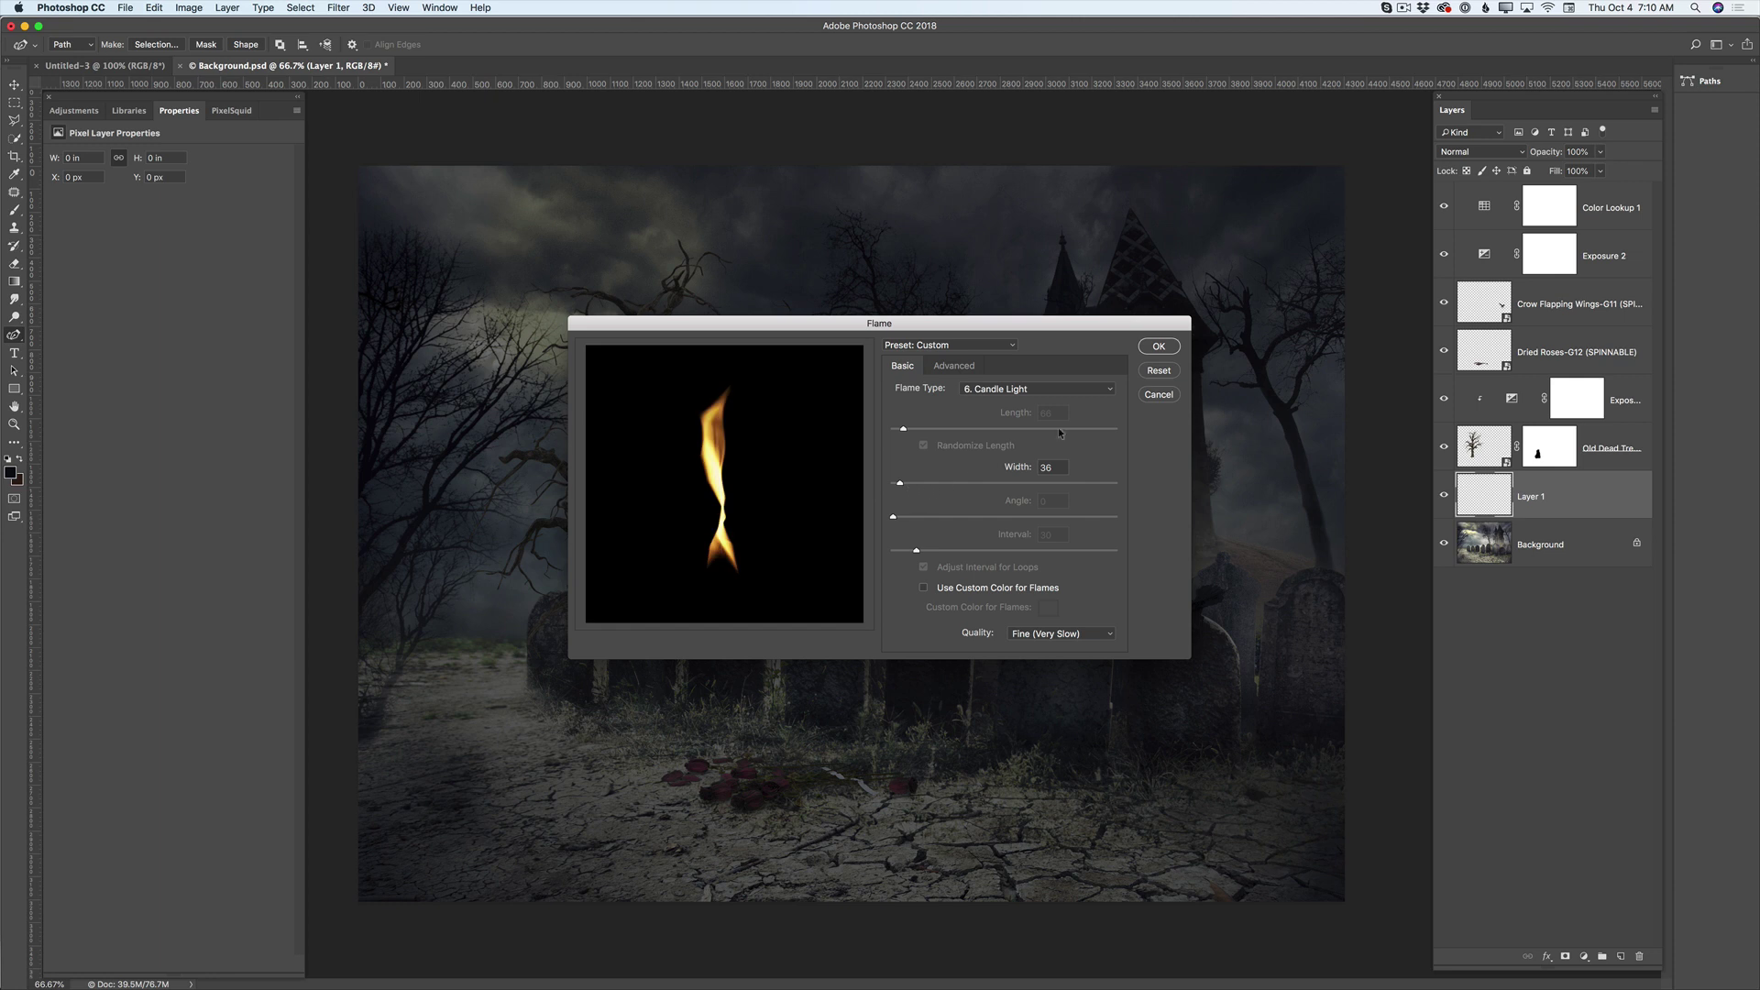
left_click(1148, 350)
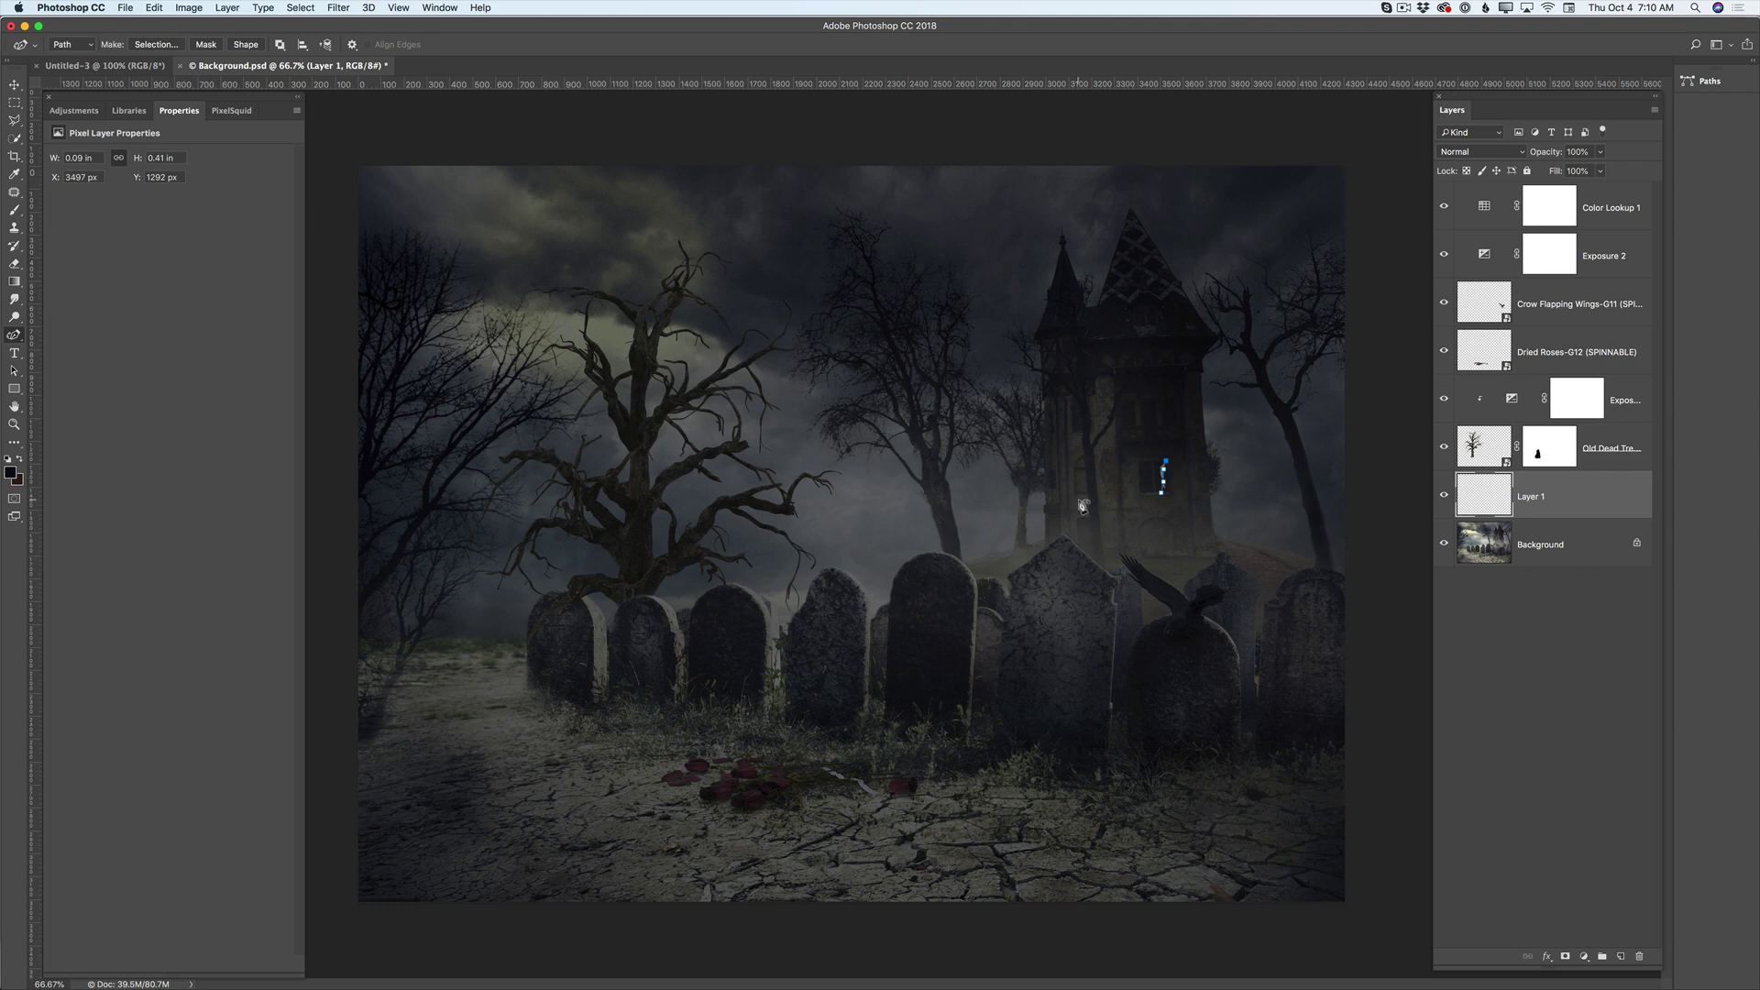
key("Escape")
Step: Shrink the flame on Layer 1 with Free Transform to about 0.07 by 0.18 in, near the bottom of the tower window
left_click(13, 425)
left_click_drag(1195, 473, 1259, 505)
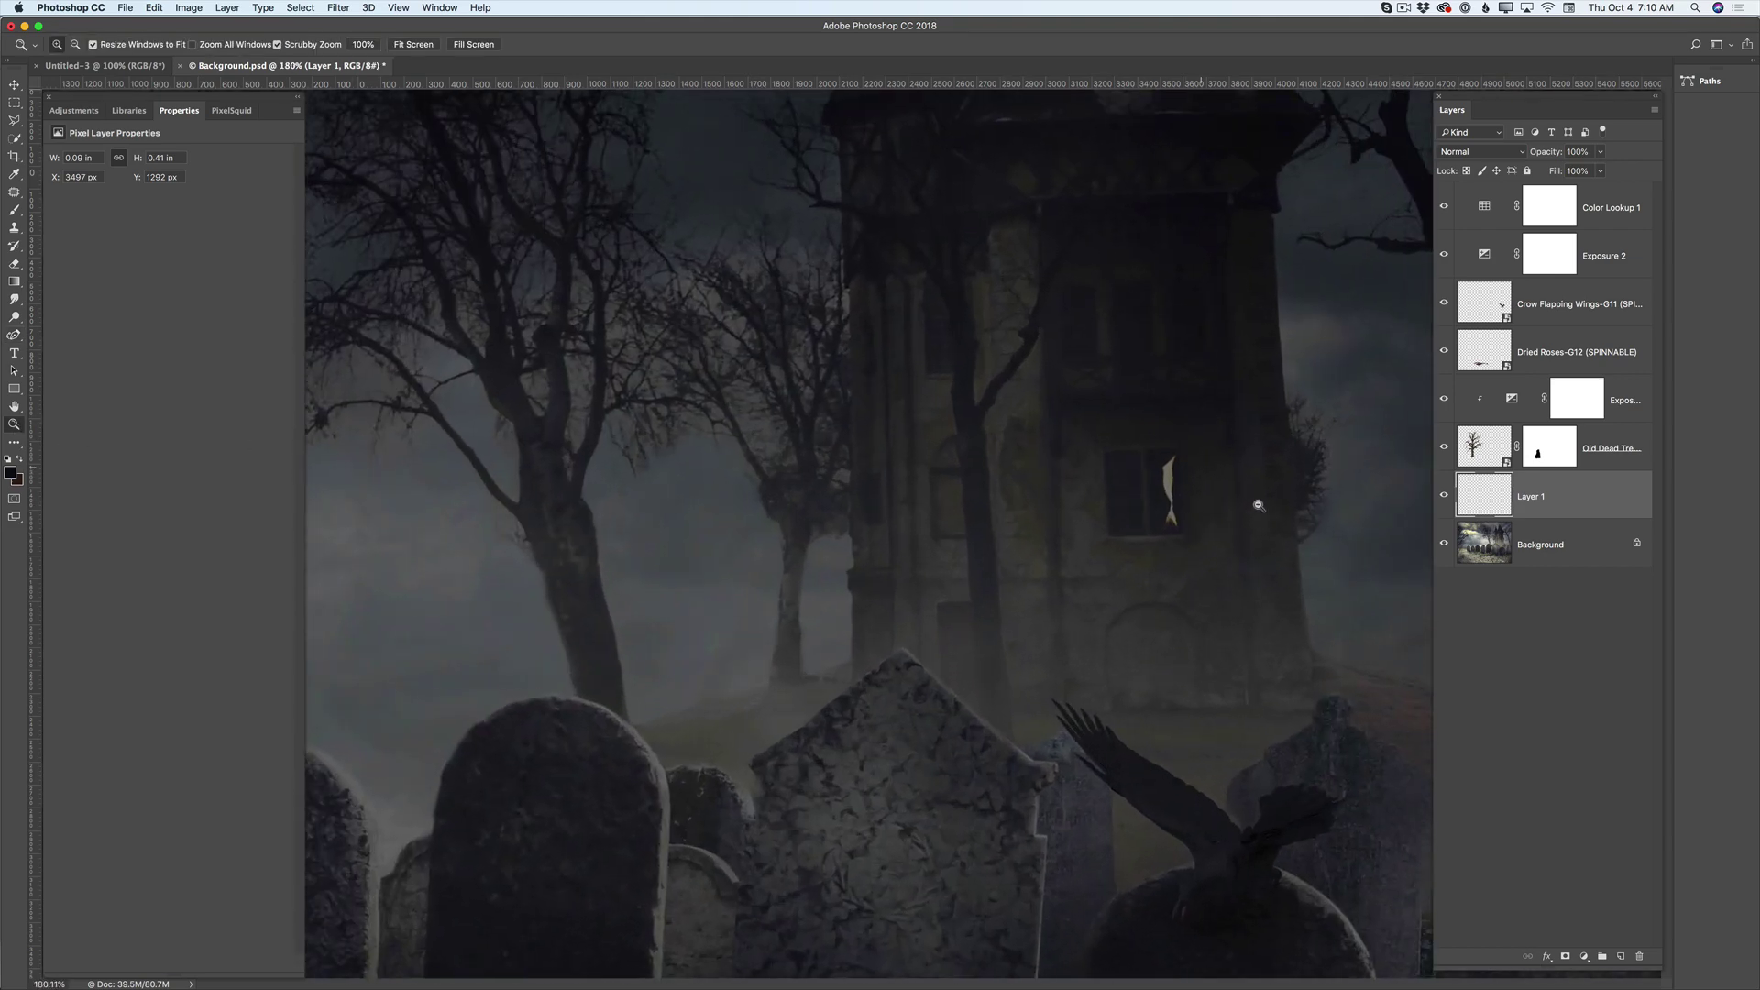
left_click(14, 83)
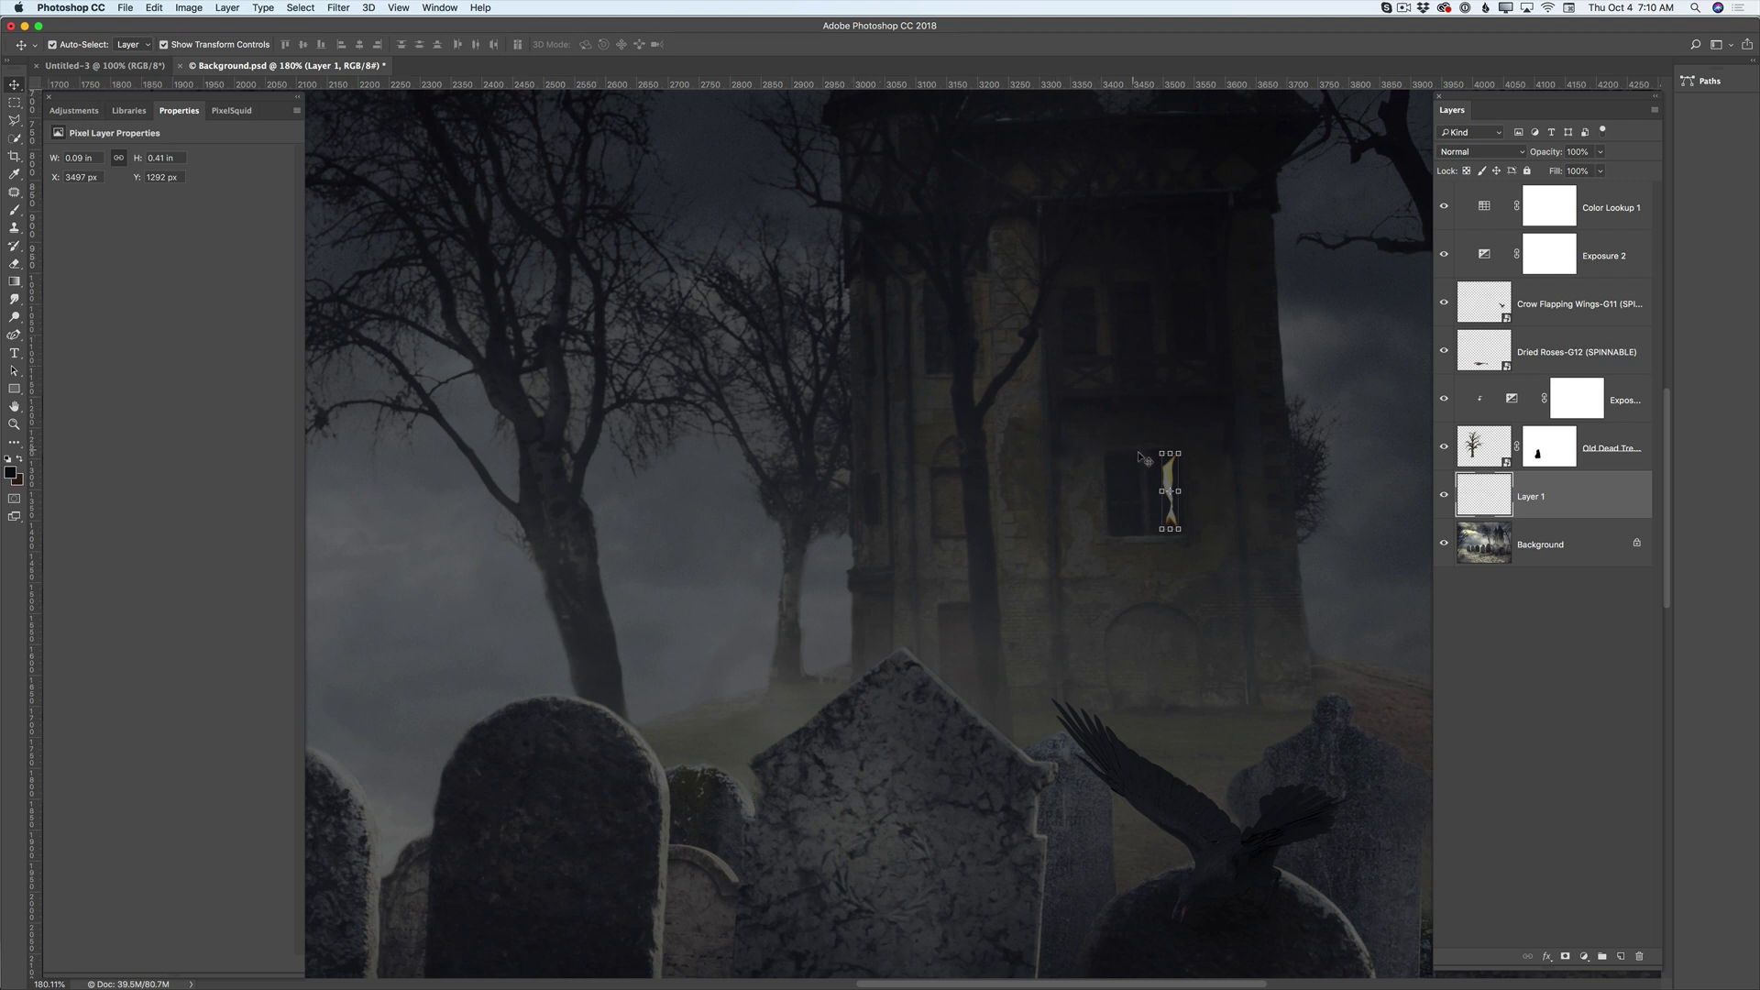
left_click_drag(1163, 457, 1163, 457)
left_click(1166, 471)
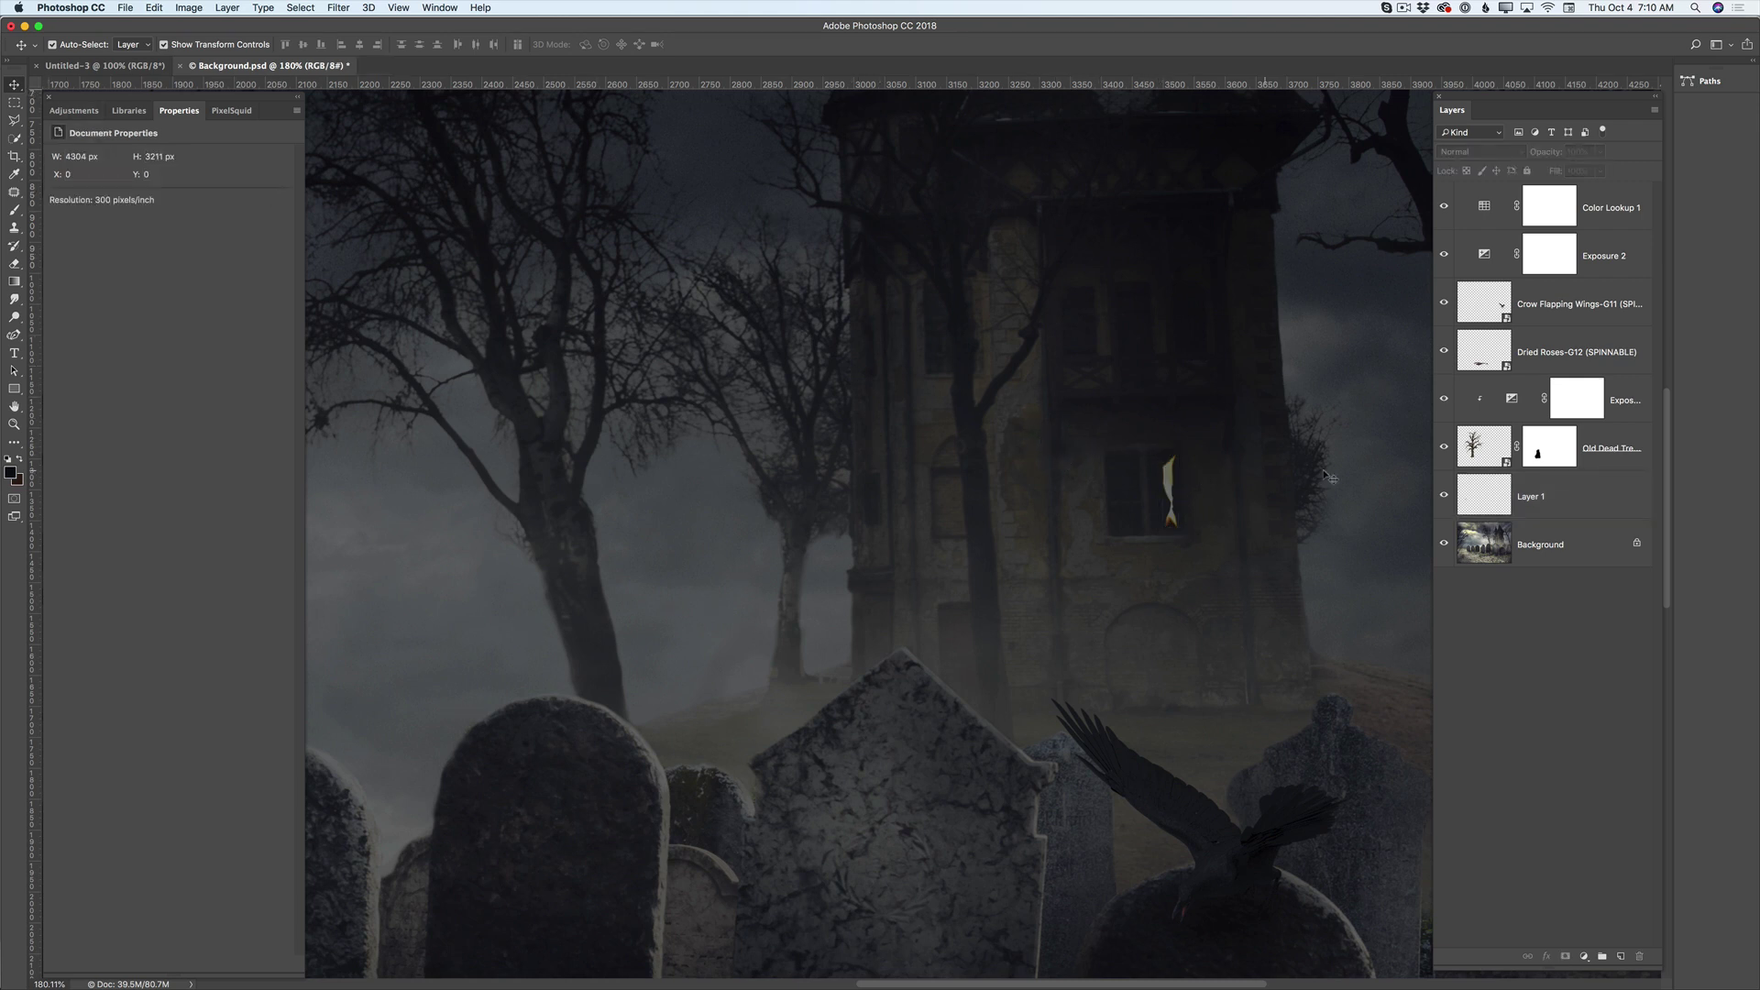
left_click(1546, 496)
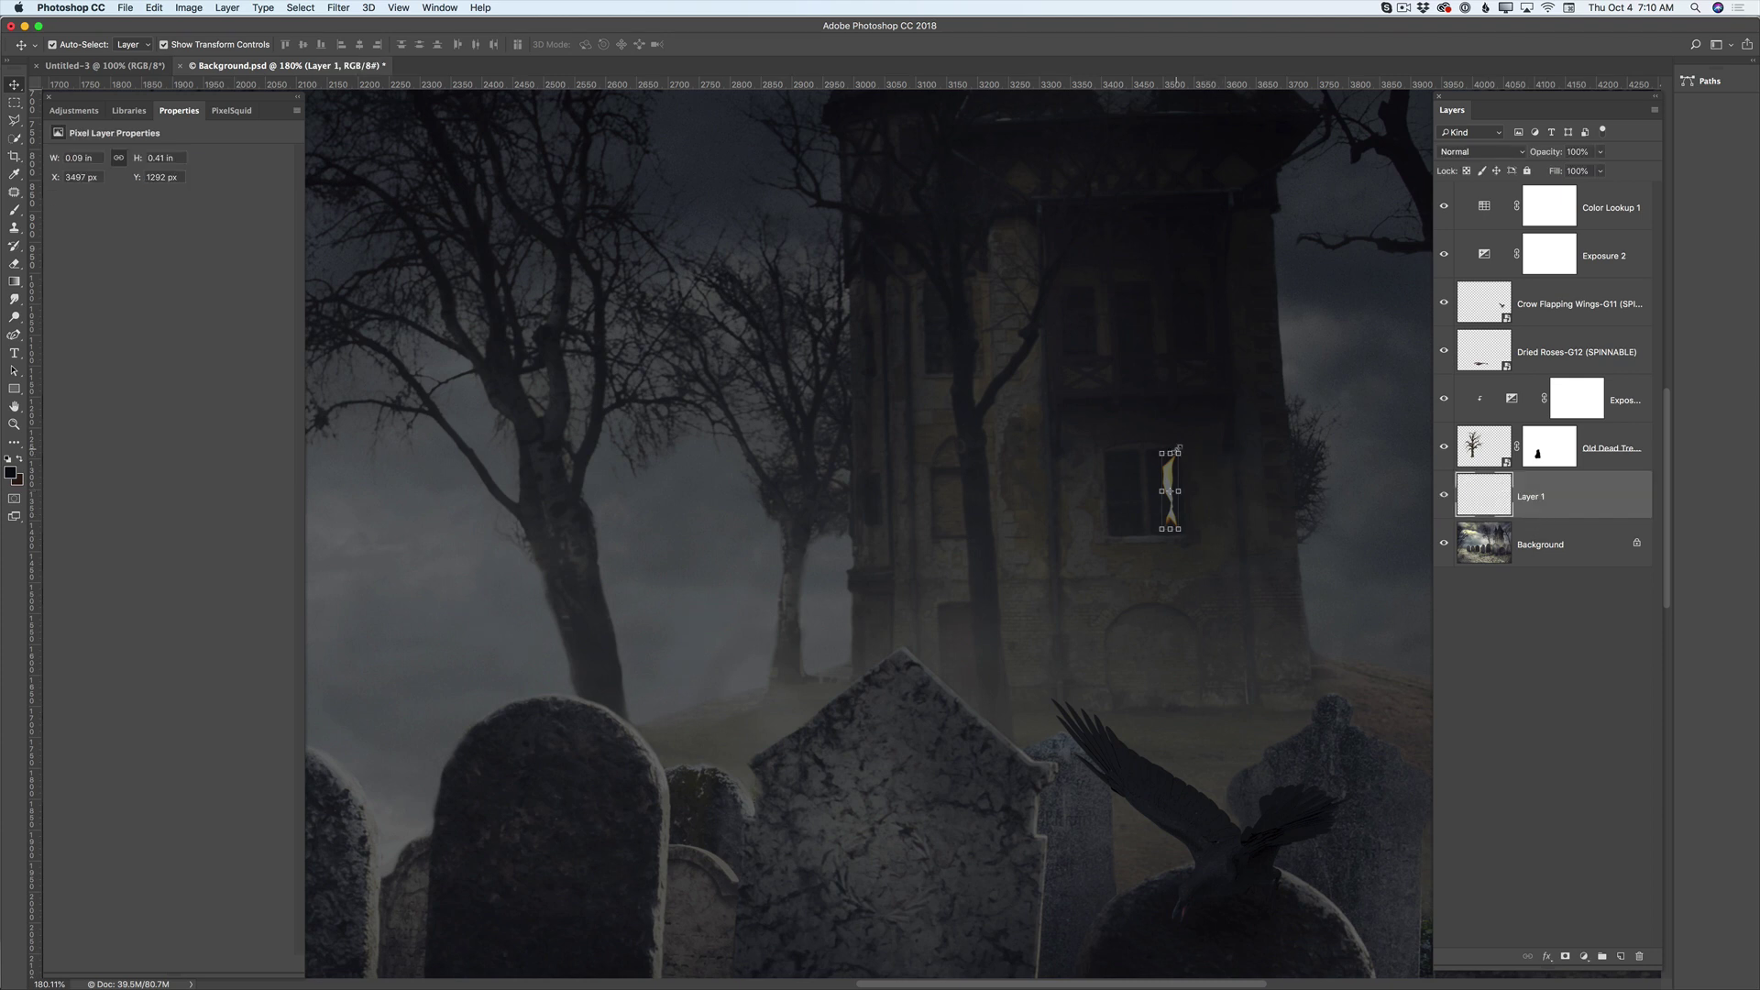
key("ctrl+t")
left_click_drag(1179, 453, 1167, 518)
left_click(686, 44)
Step: Scale the flame down again to 70% width and 74.07% height and set it on the tower window's sill
left_click(1542, 543)
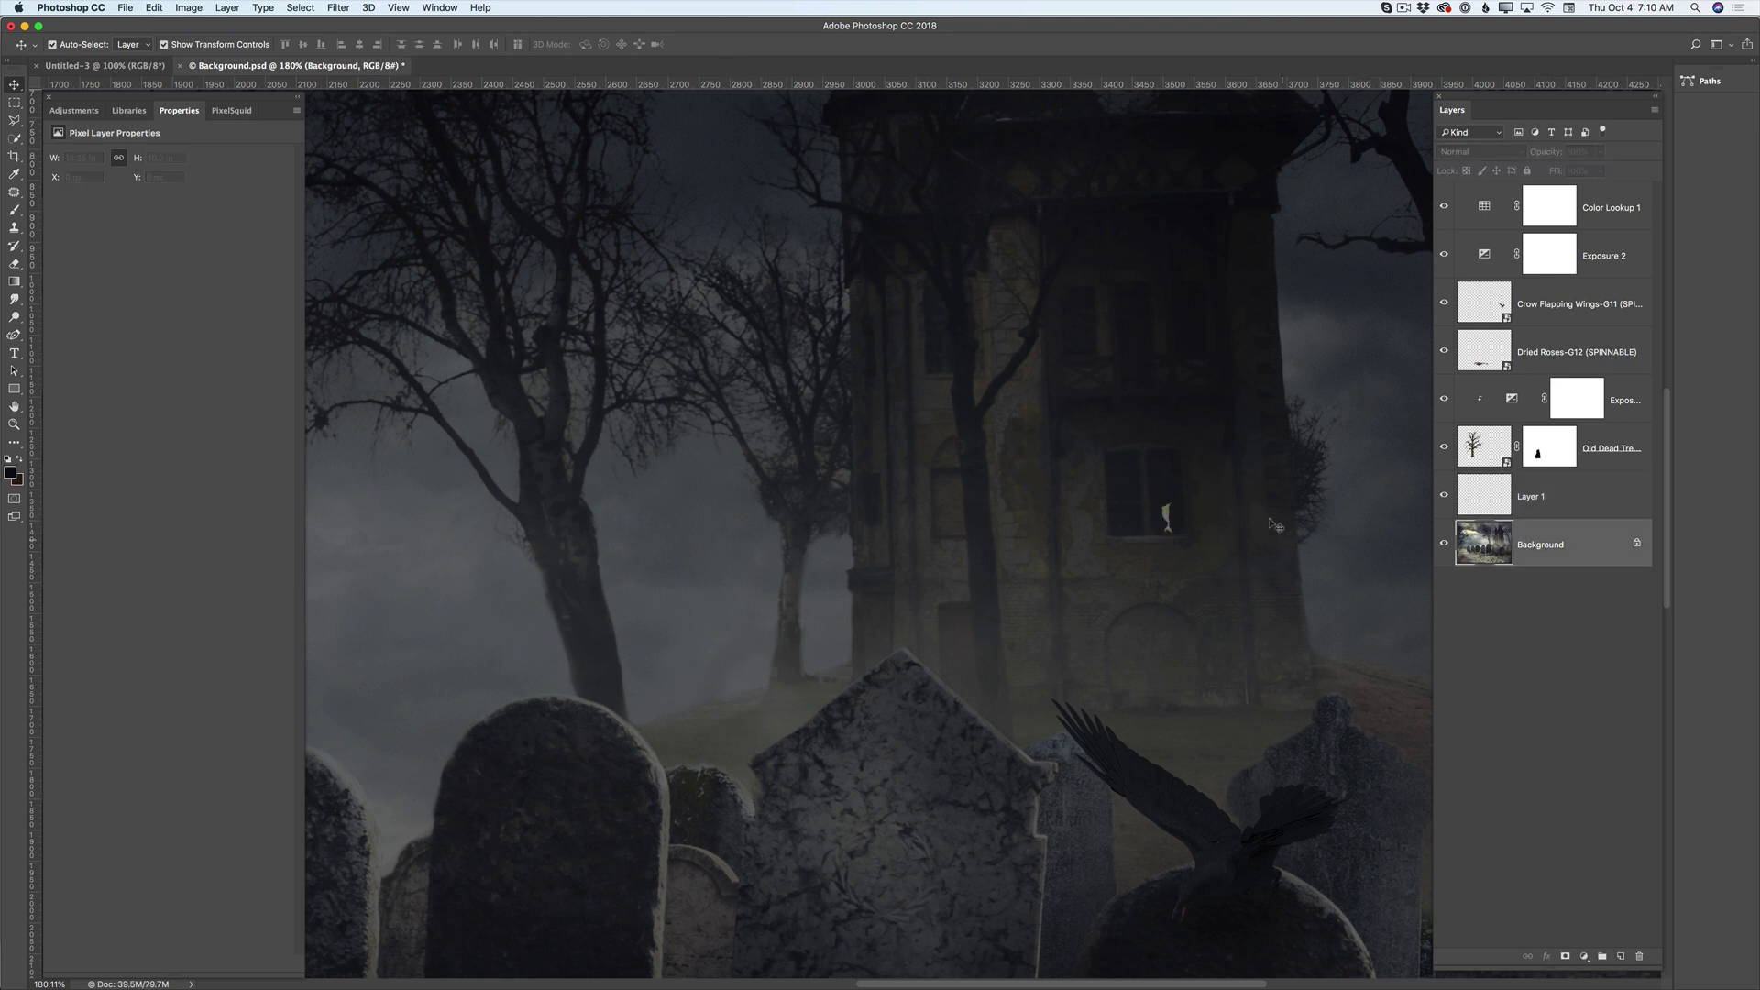
left_click(1543, 502)
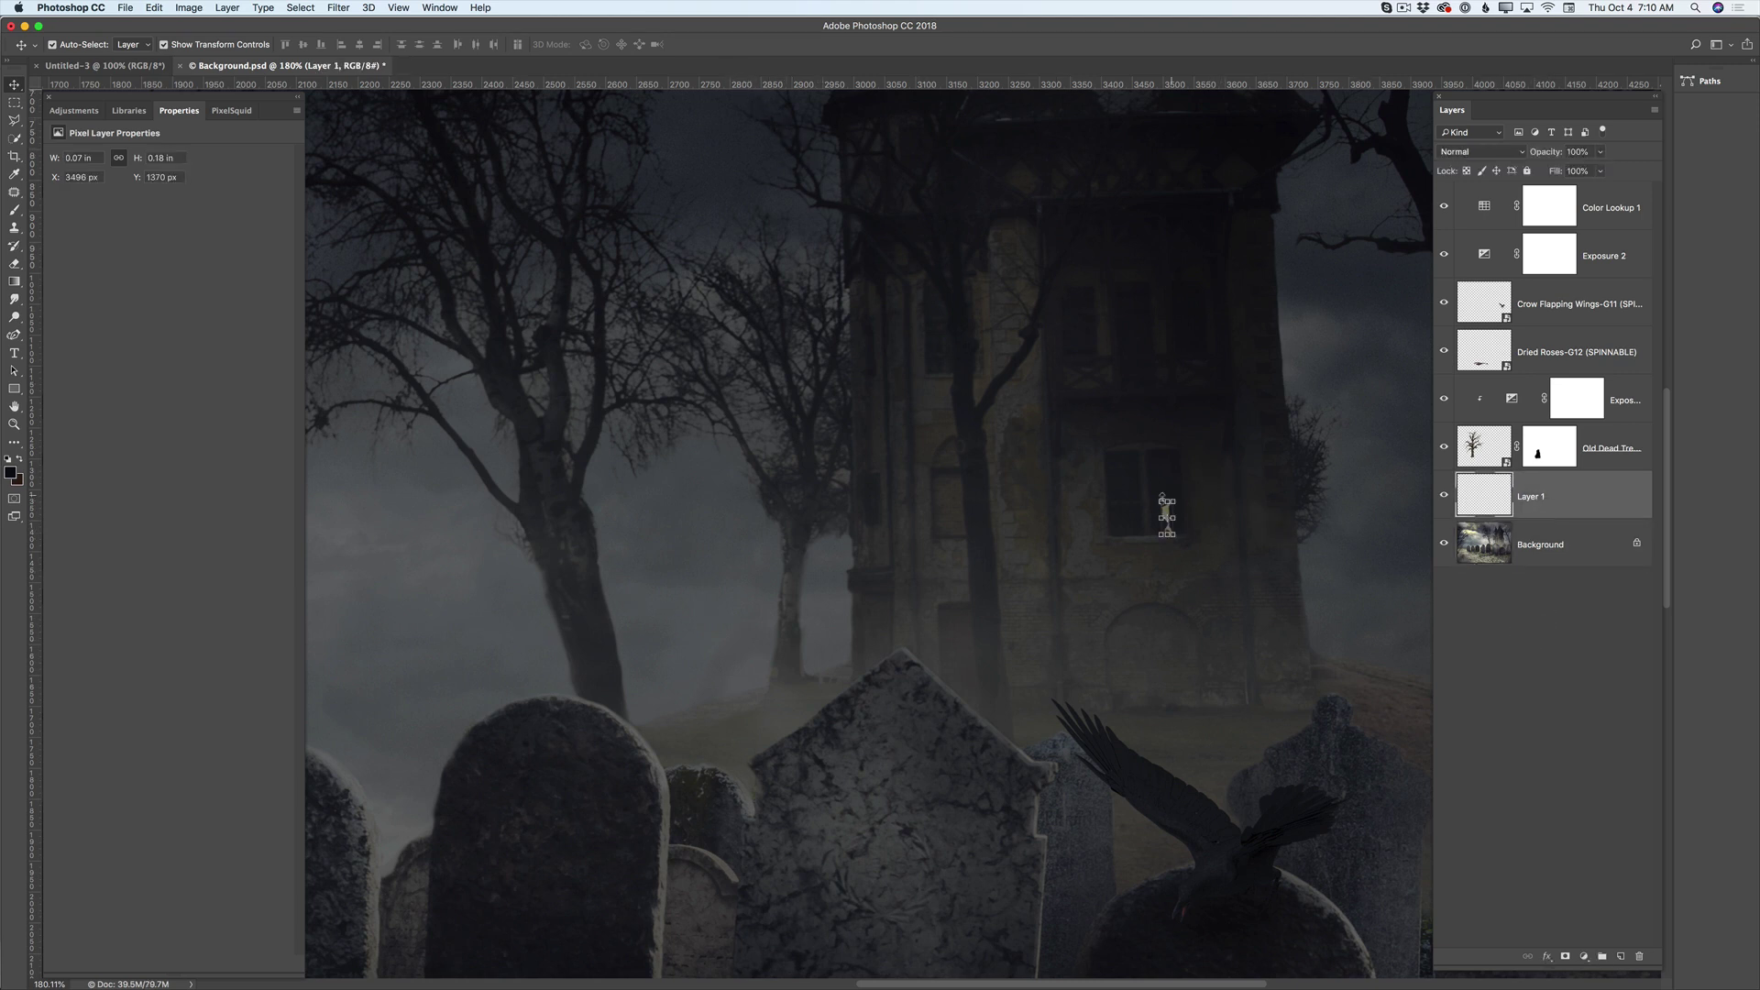
left_click_drag(1159, 500, 1168, 524)
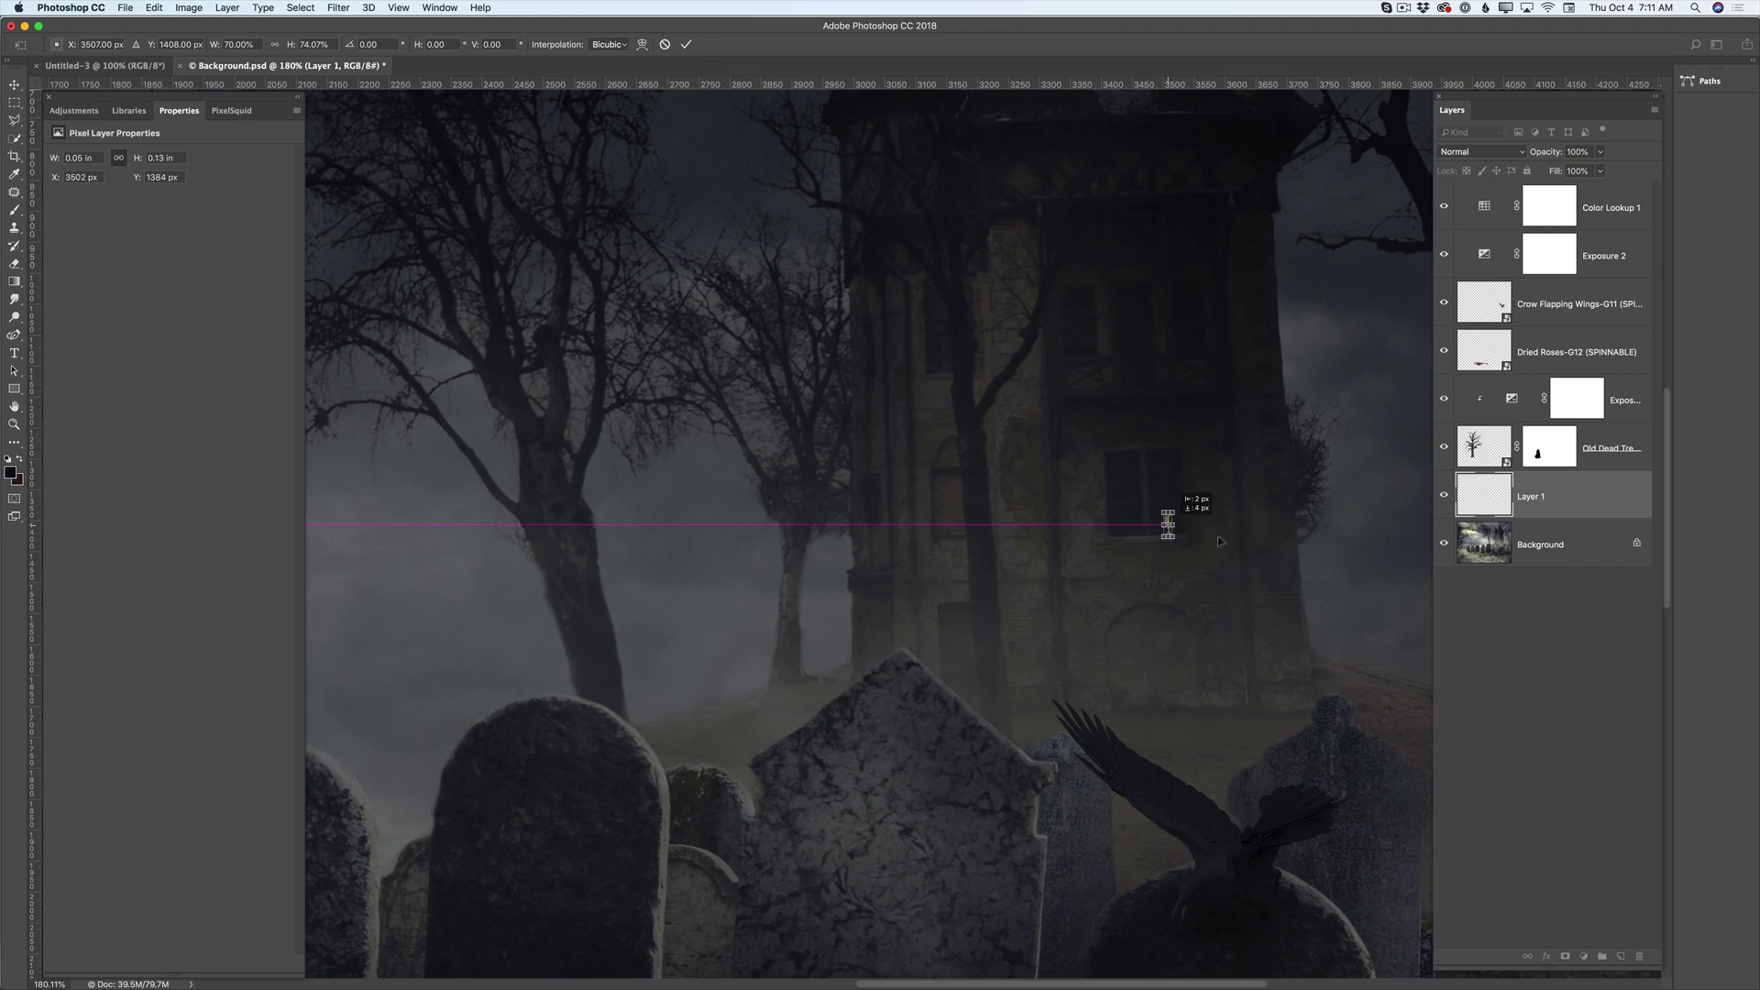
left_click(686, 44)
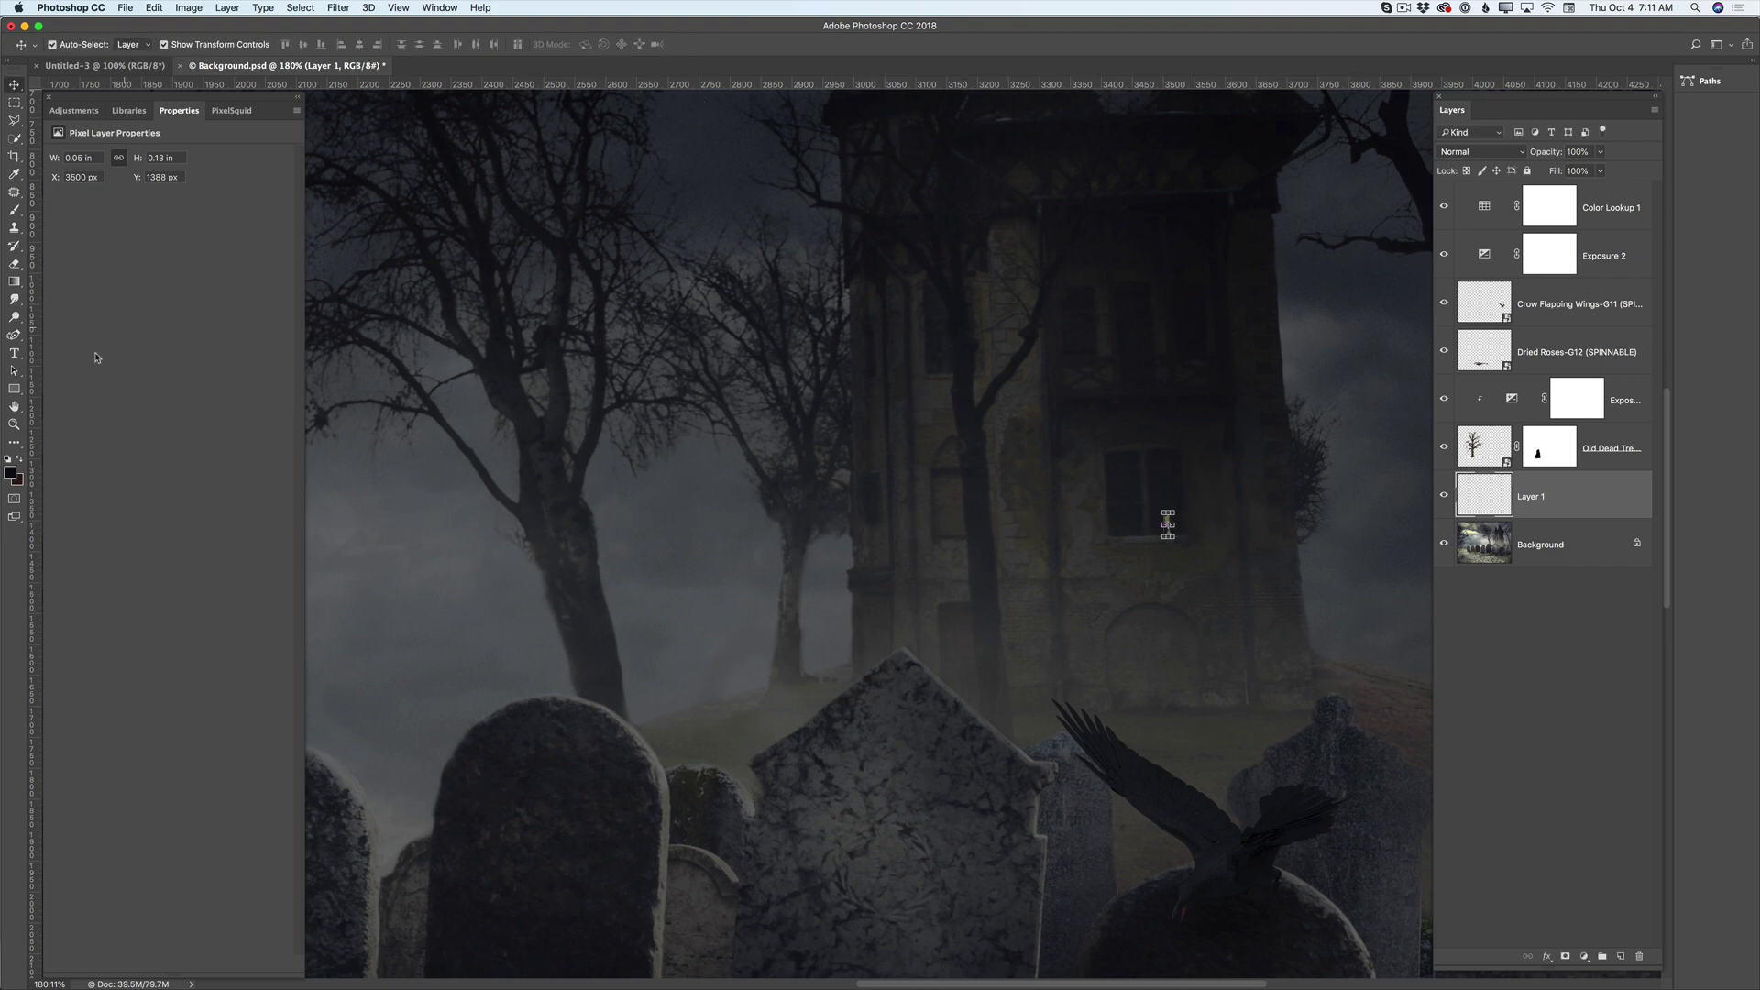
Step: Add the Flocking Birds-G03 object from the PixelSquid nature collection directly above Layer 1
left_click(13, 424)
left_click_drag(881, 479, 781, 462)
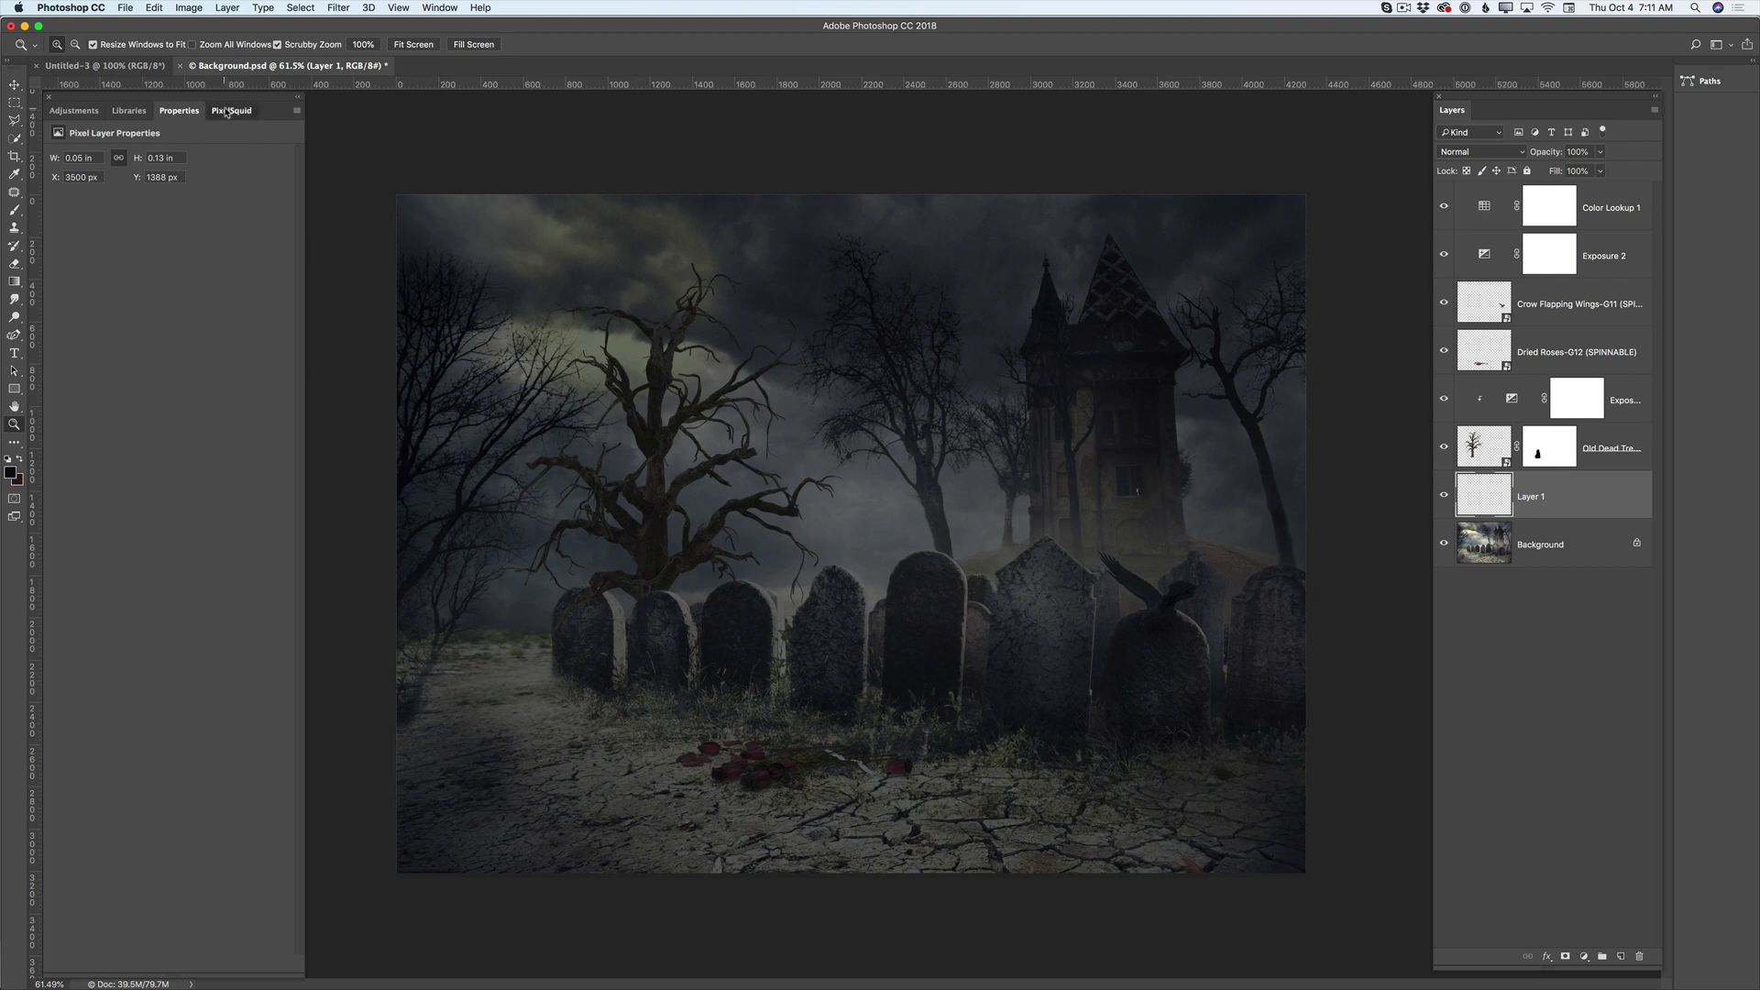
left_click(227, 112)
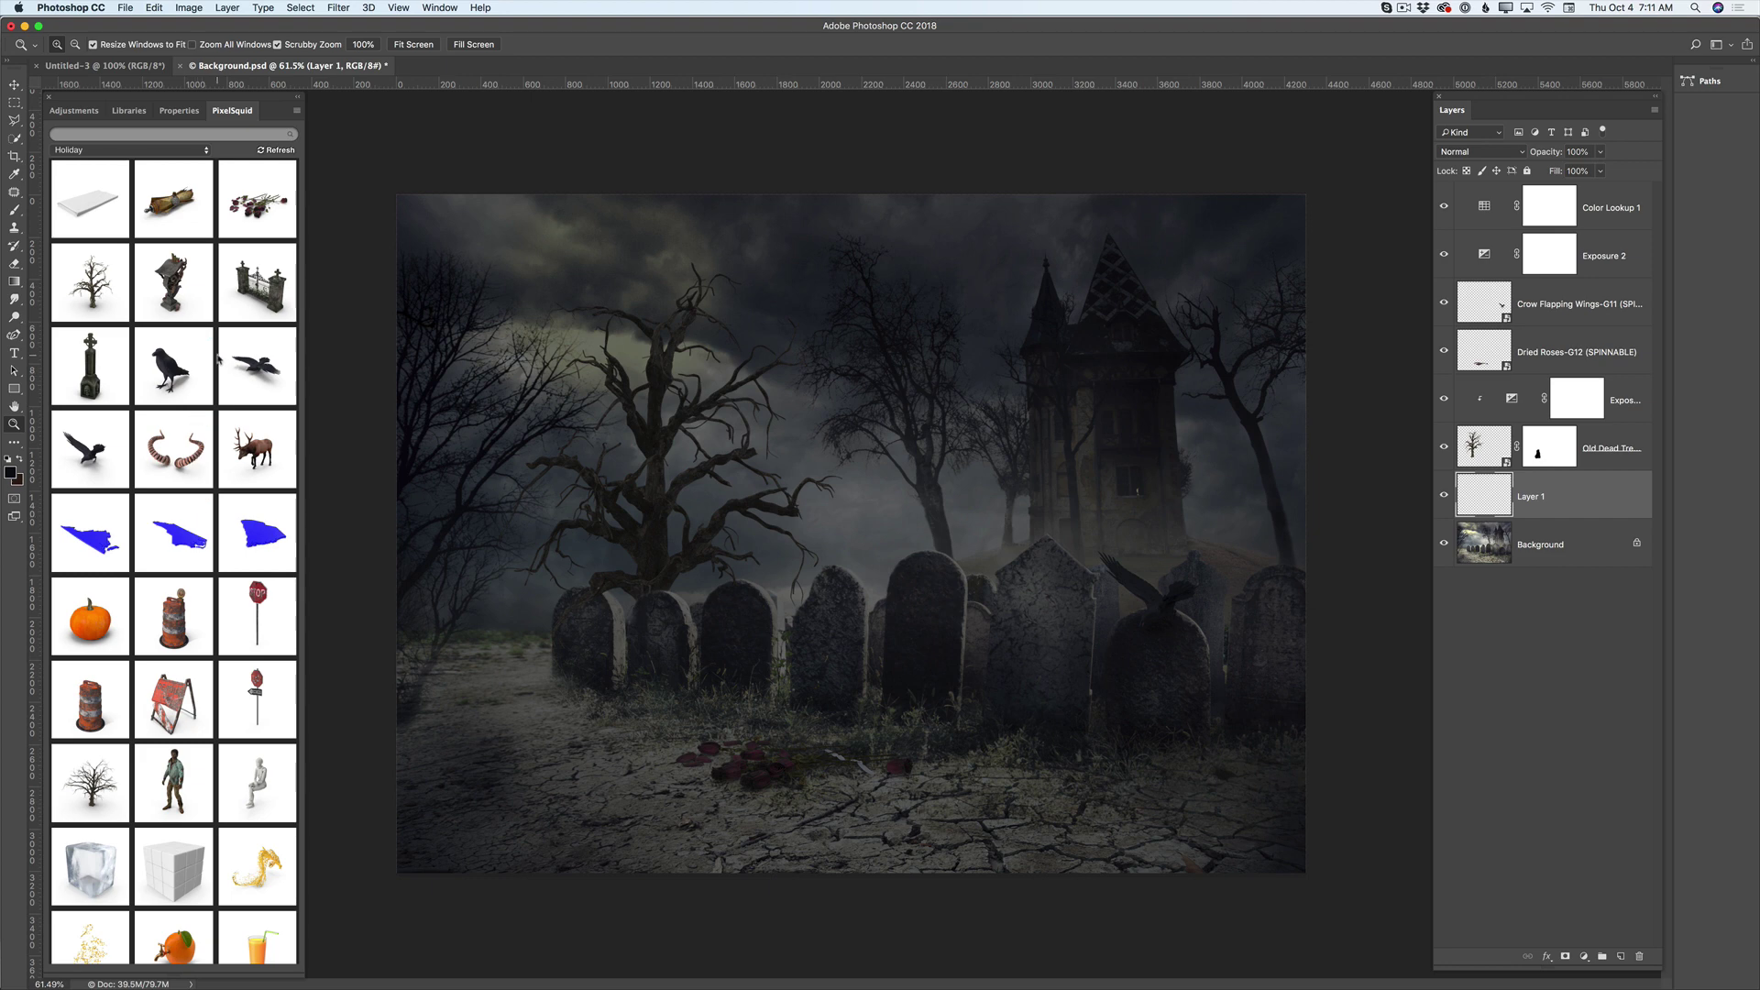
scroll(156, 647, "down", 15)
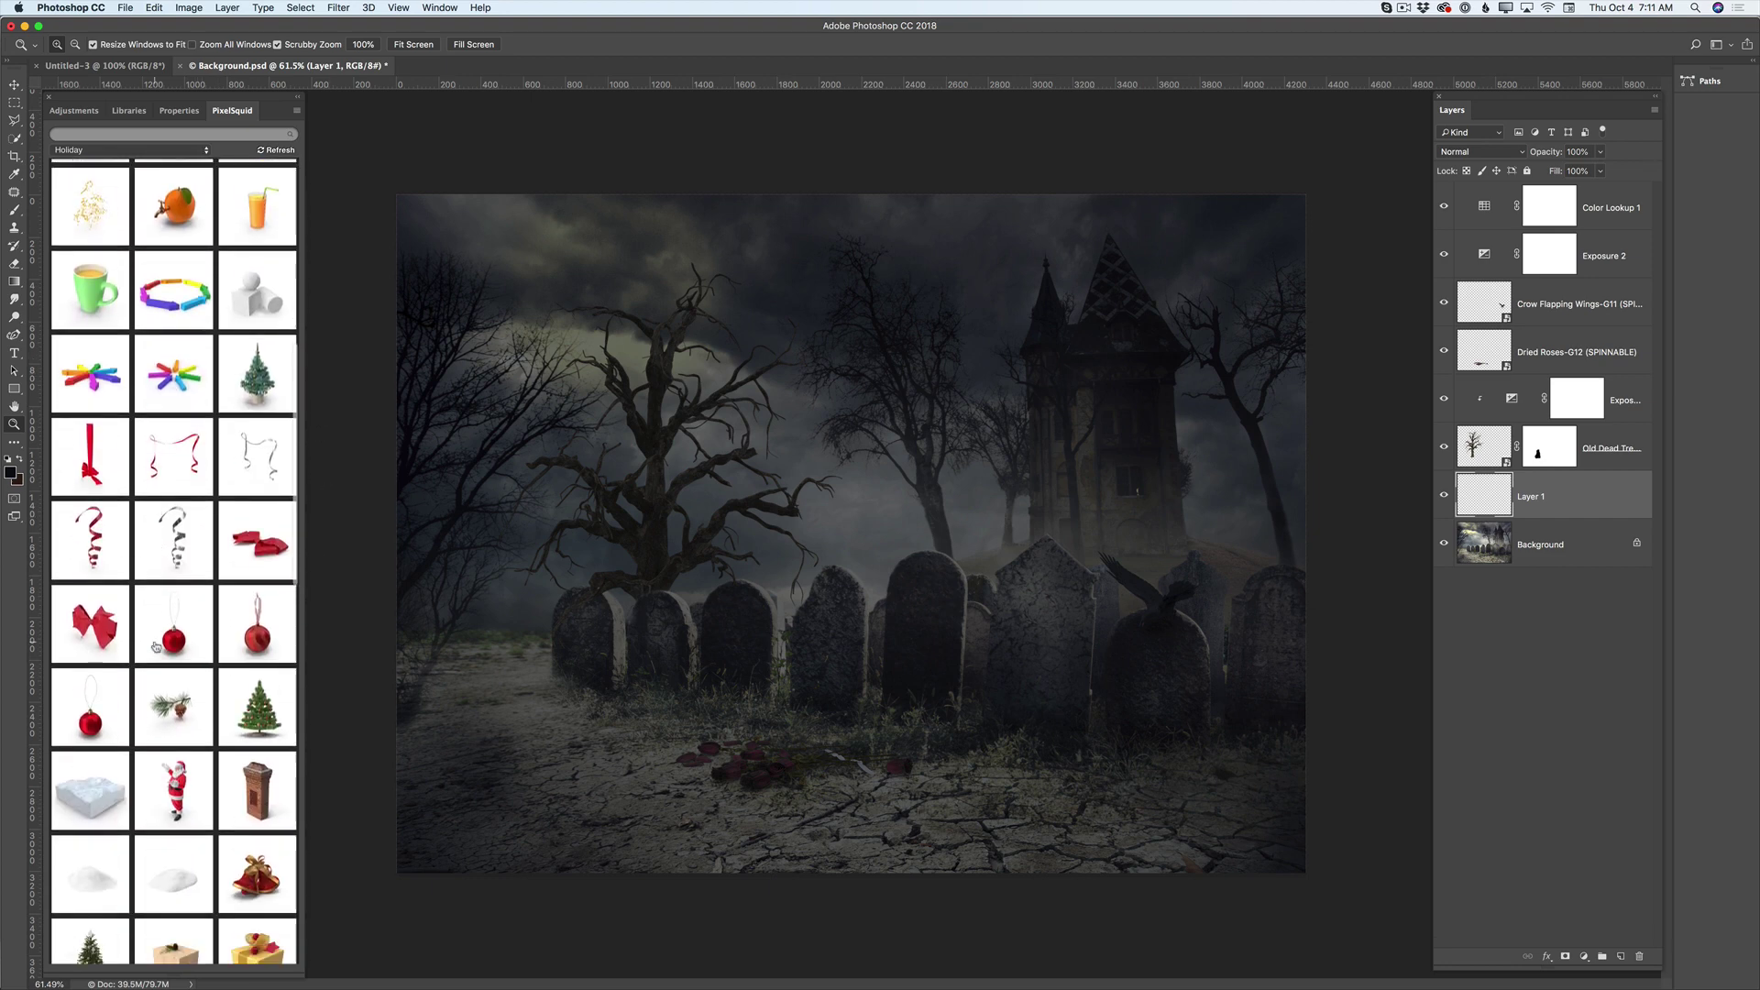
left_click(206, 150)
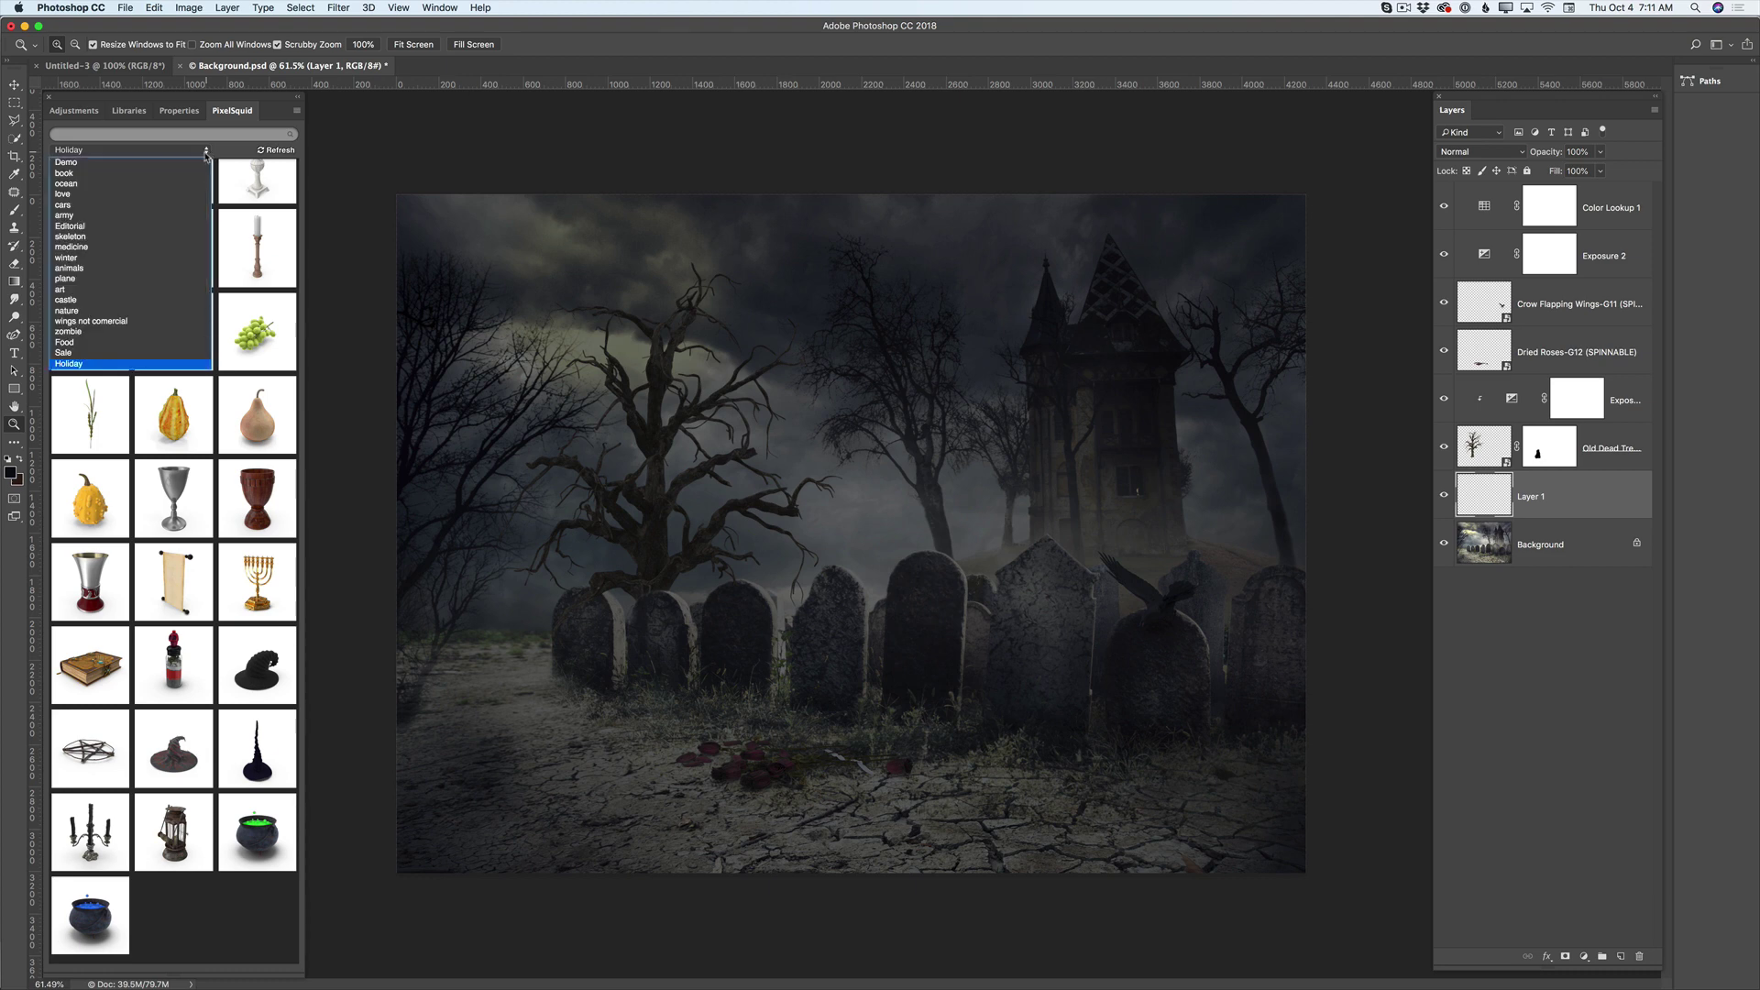
scroll(151, 182, "up", 3)
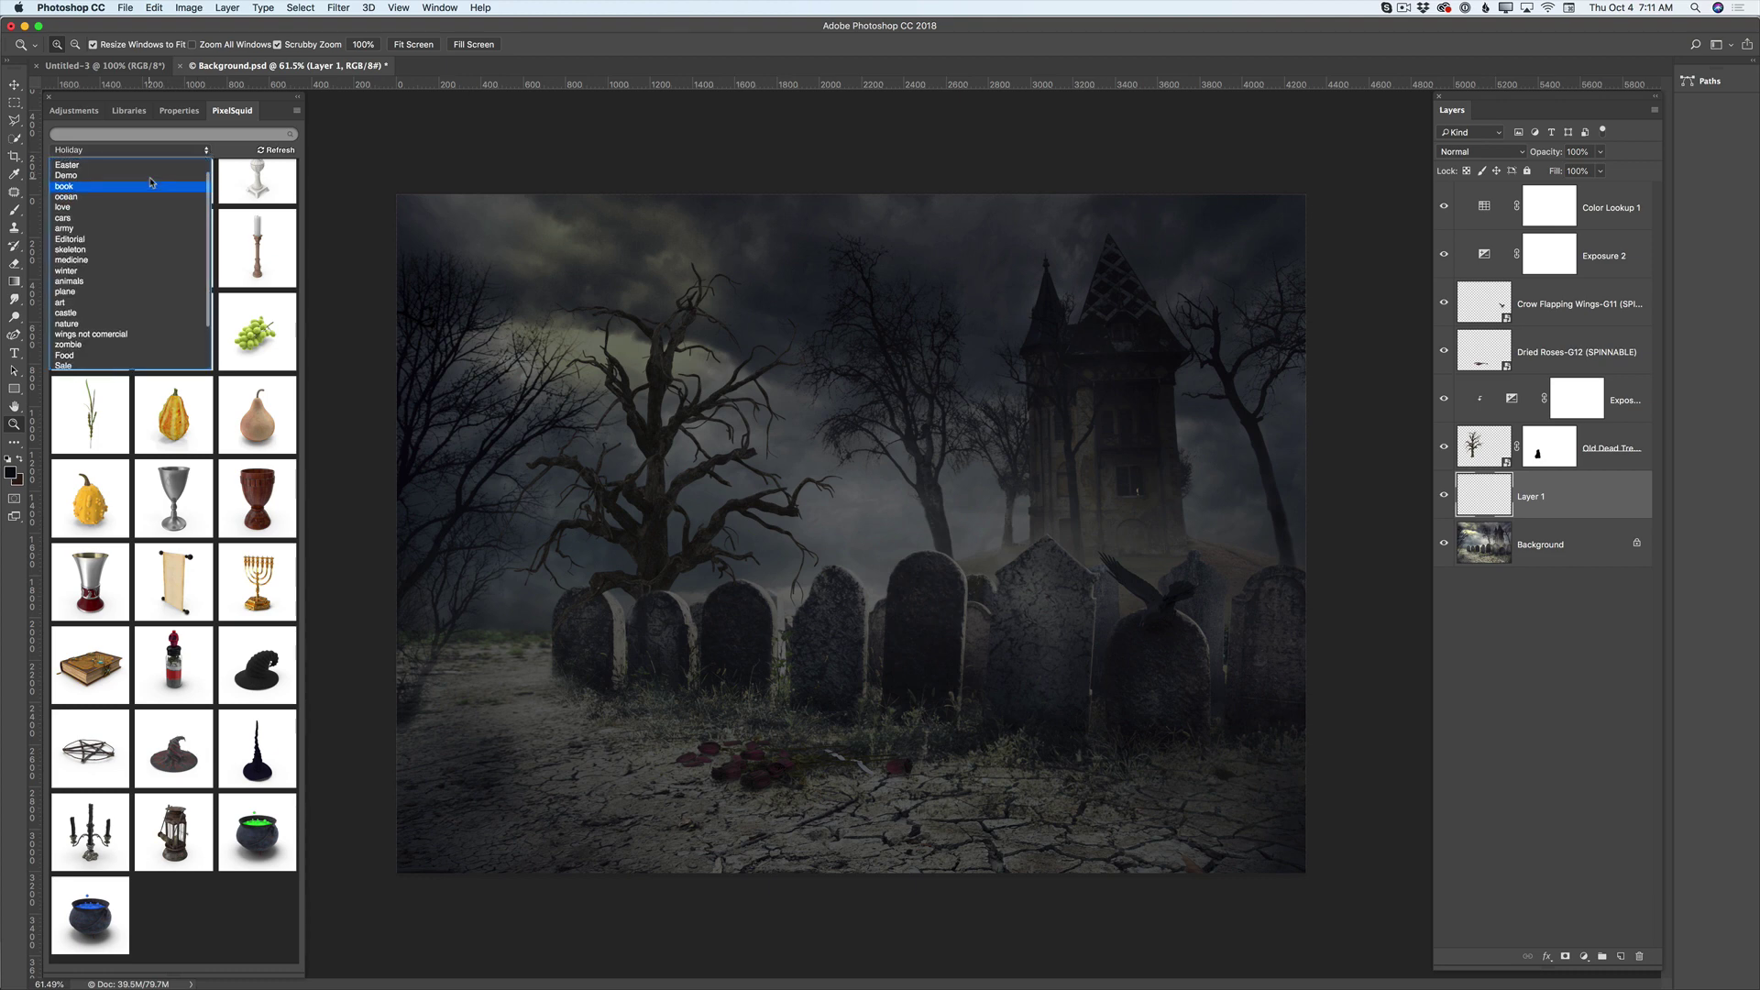
key("Escape")
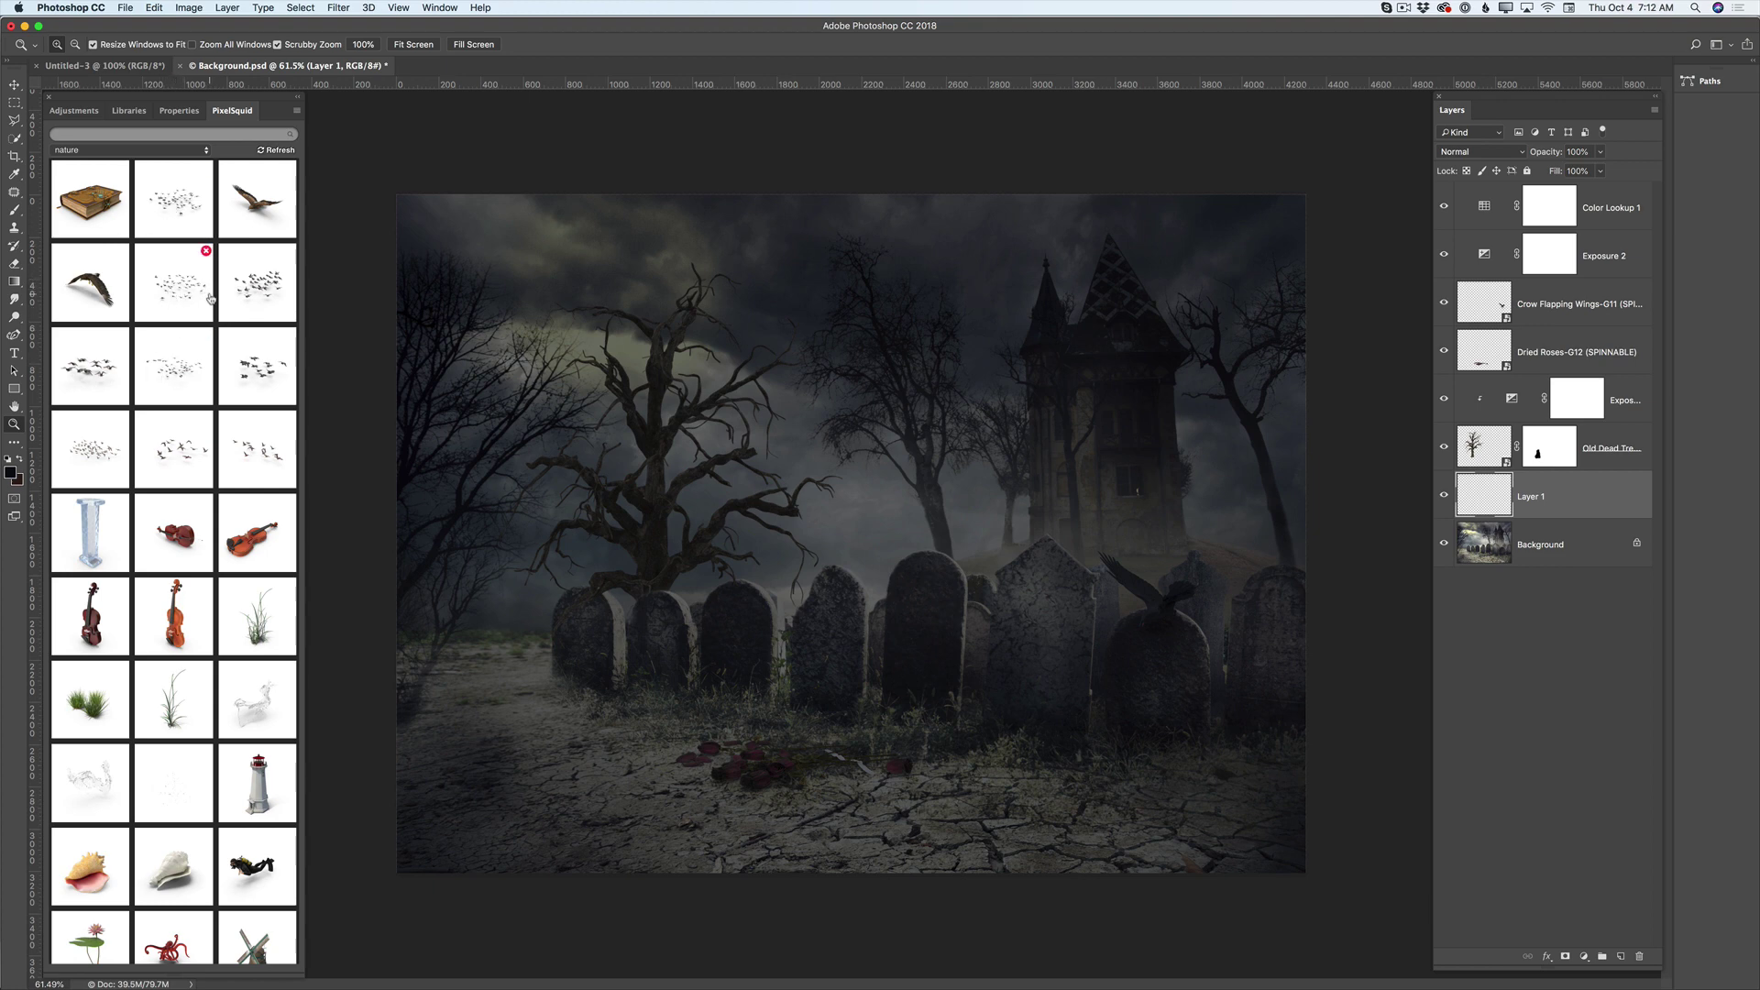
left_click(260, 392)
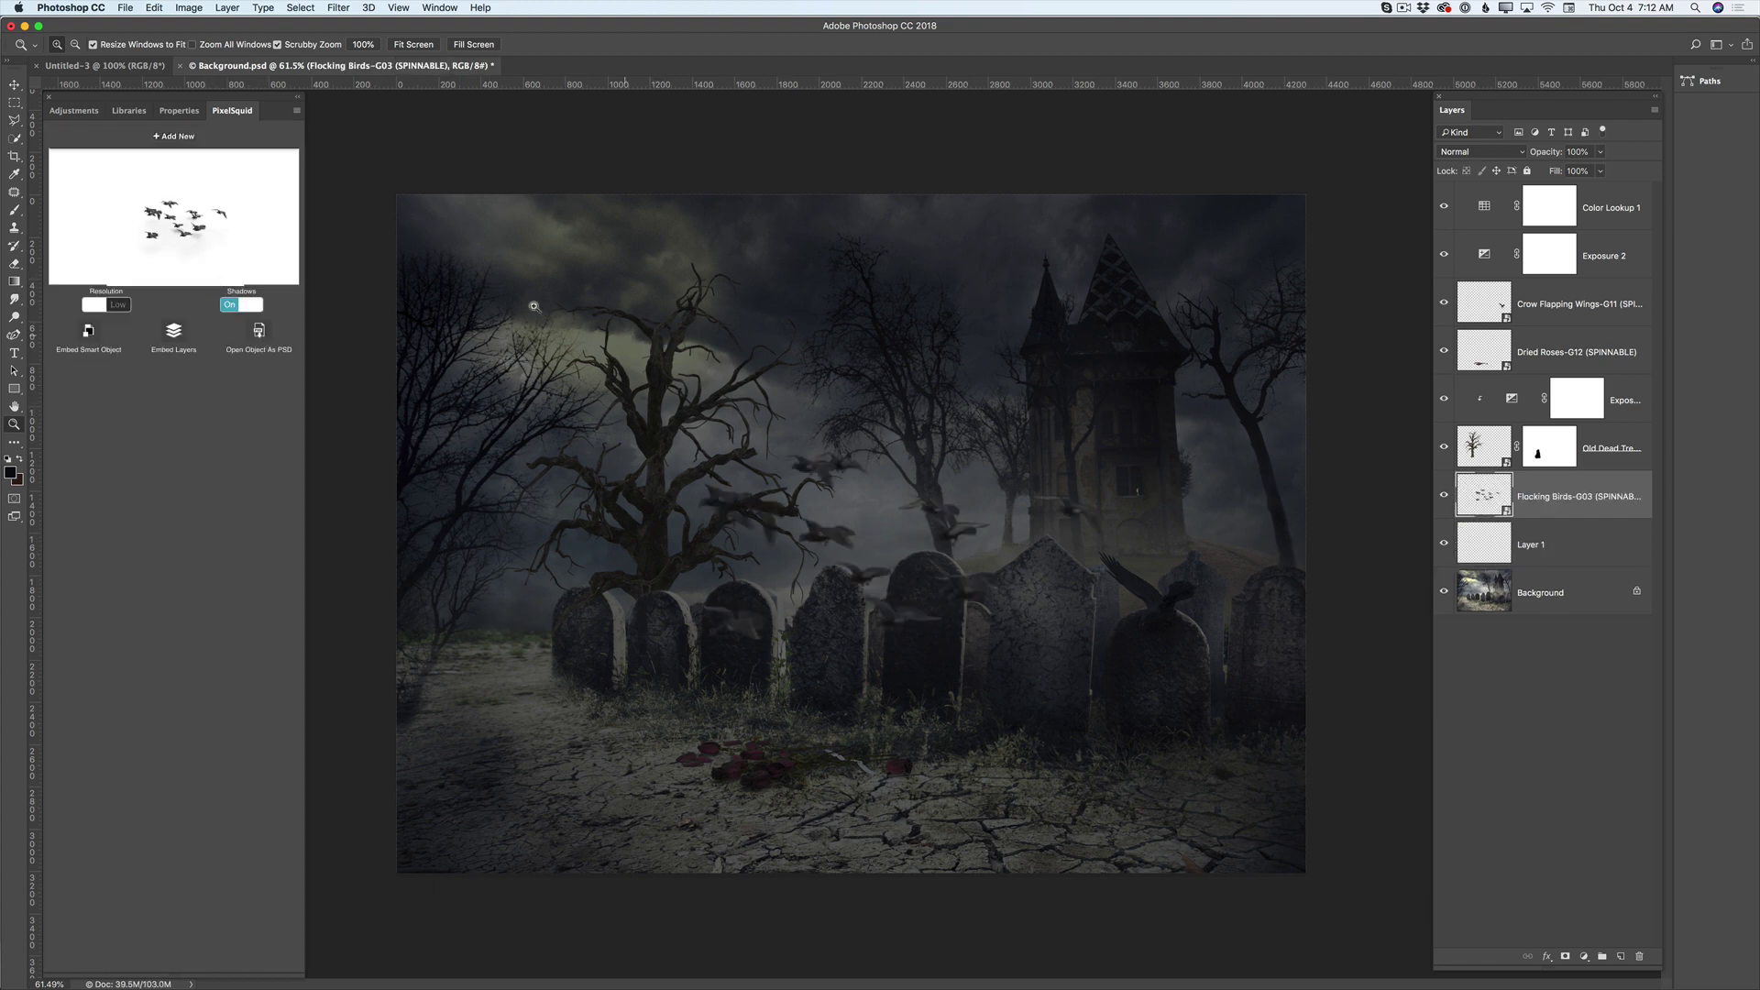
Step: Shrink the bird flock into the sky above the dead tree and embed it at high resolution with shadows off
key("v")
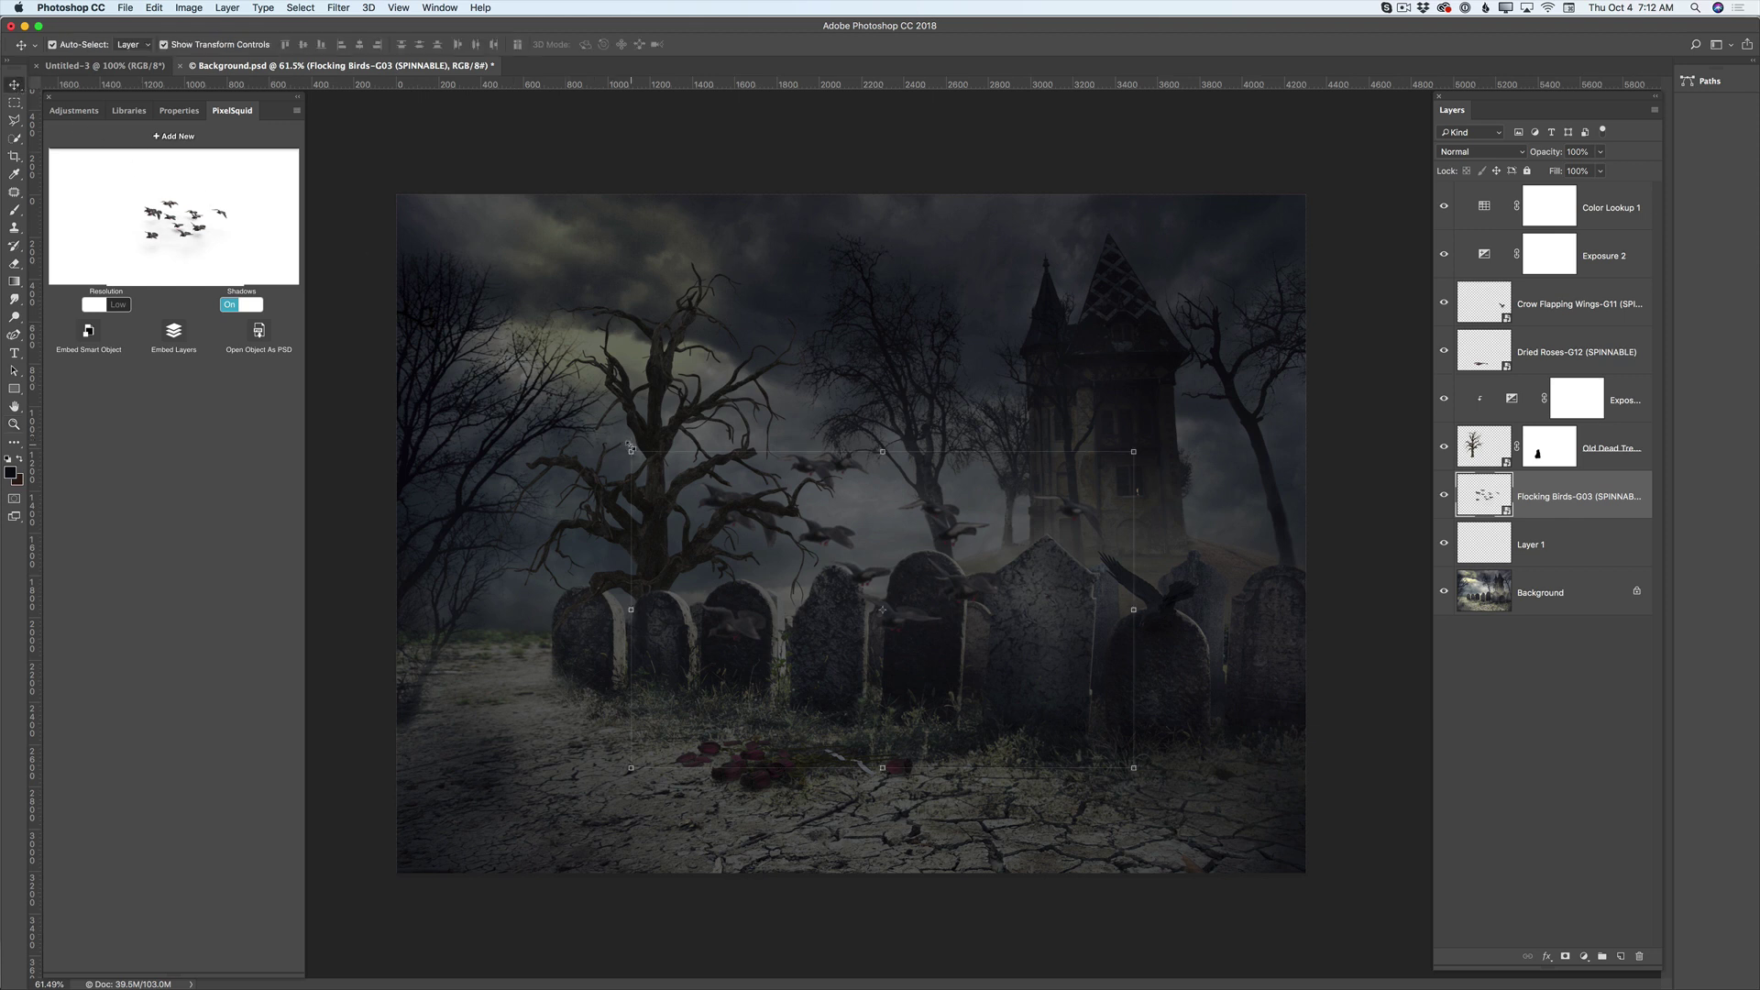
left_click_drag(631, 450, 828, 527)
left_click_drag(1044, 711, 731, 279)
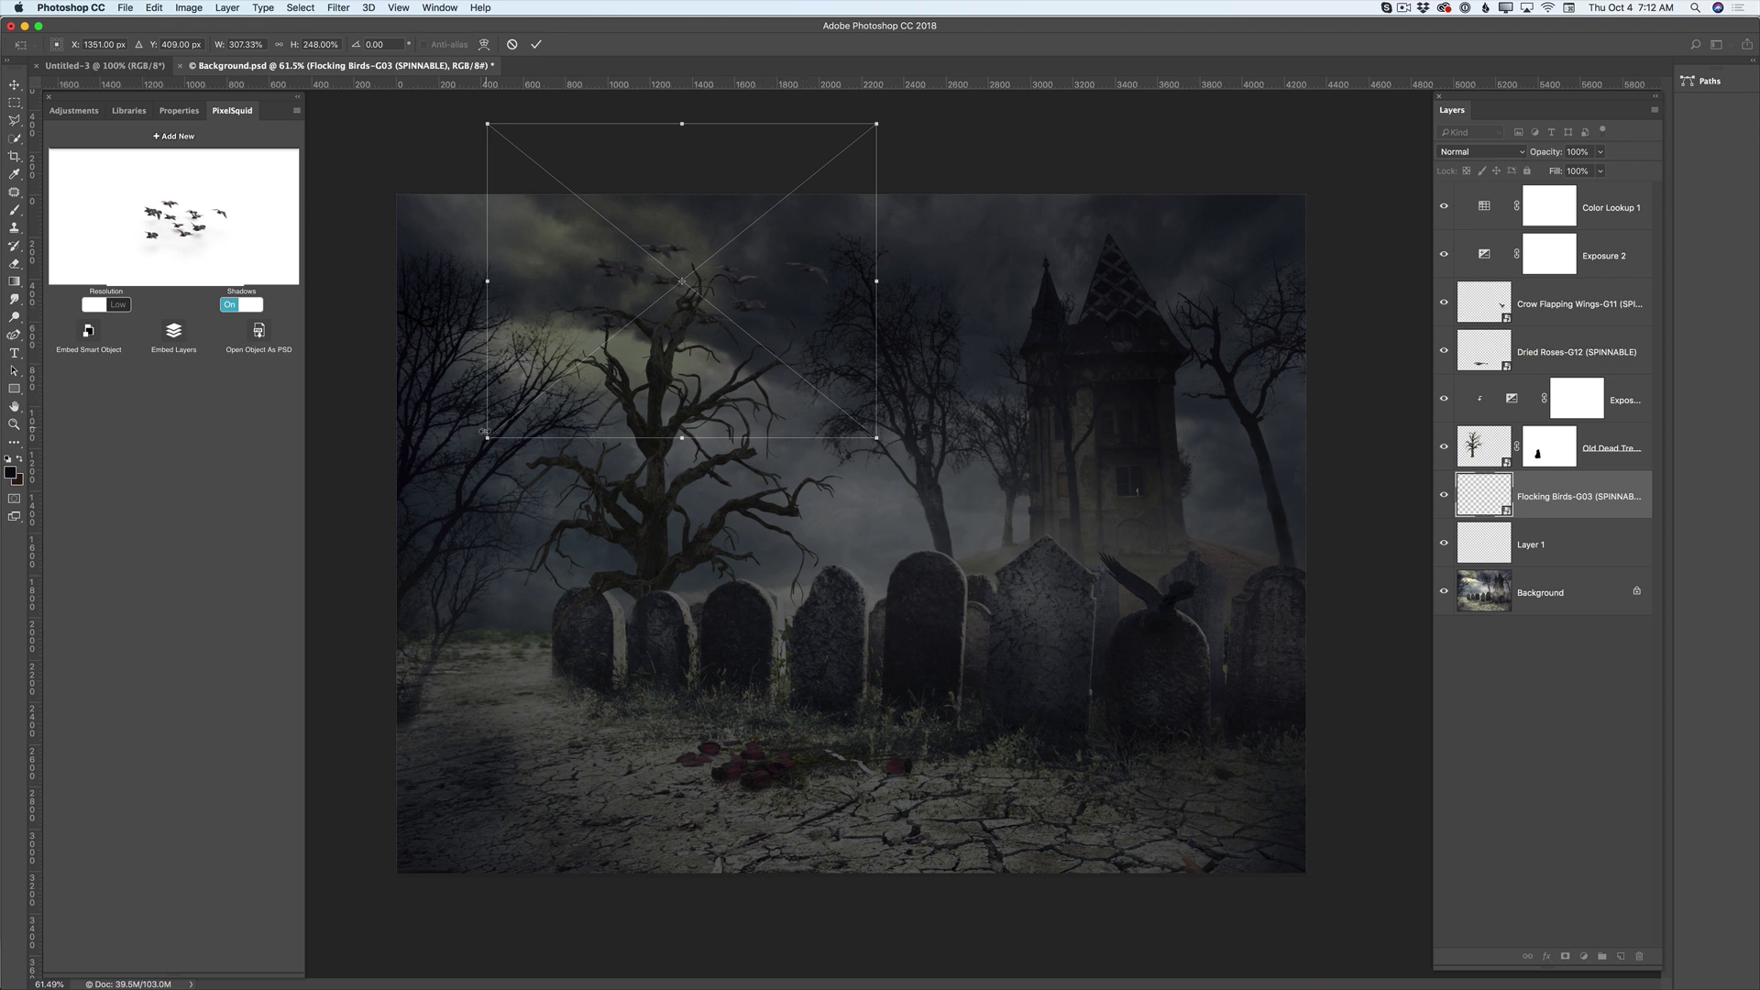
left_click_drag(486, 431, 548, 406)
left_click(536, 44)
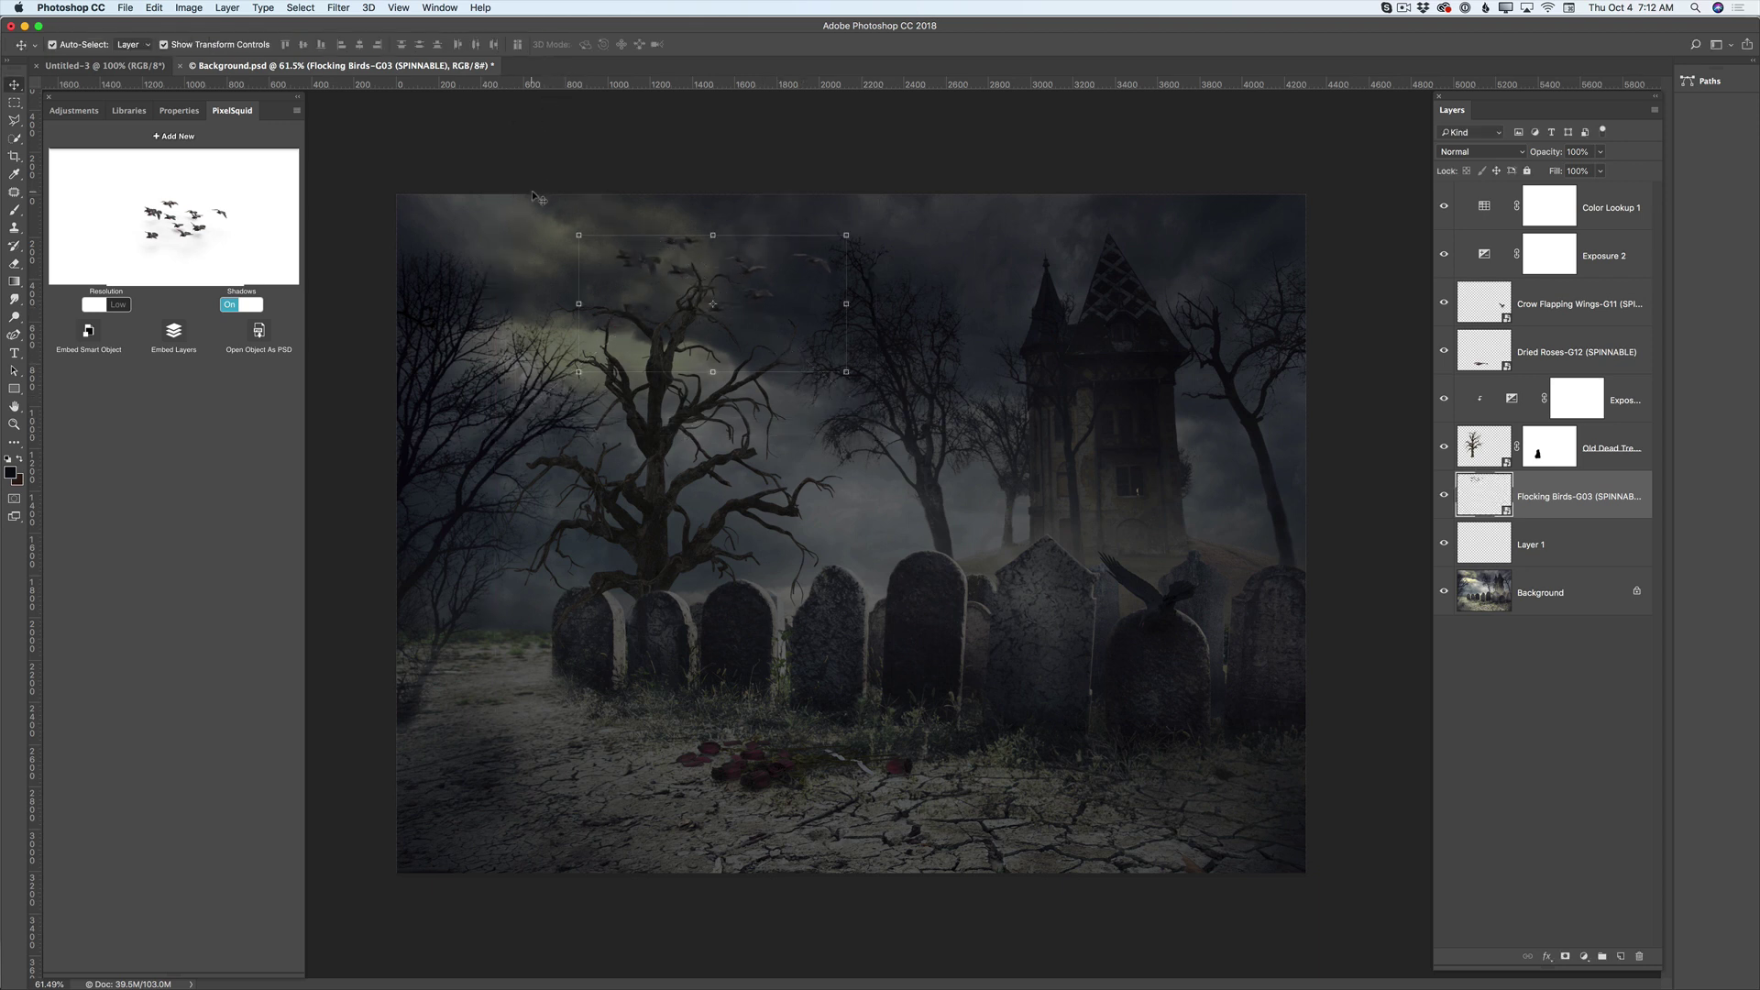
left_click(229, 304)
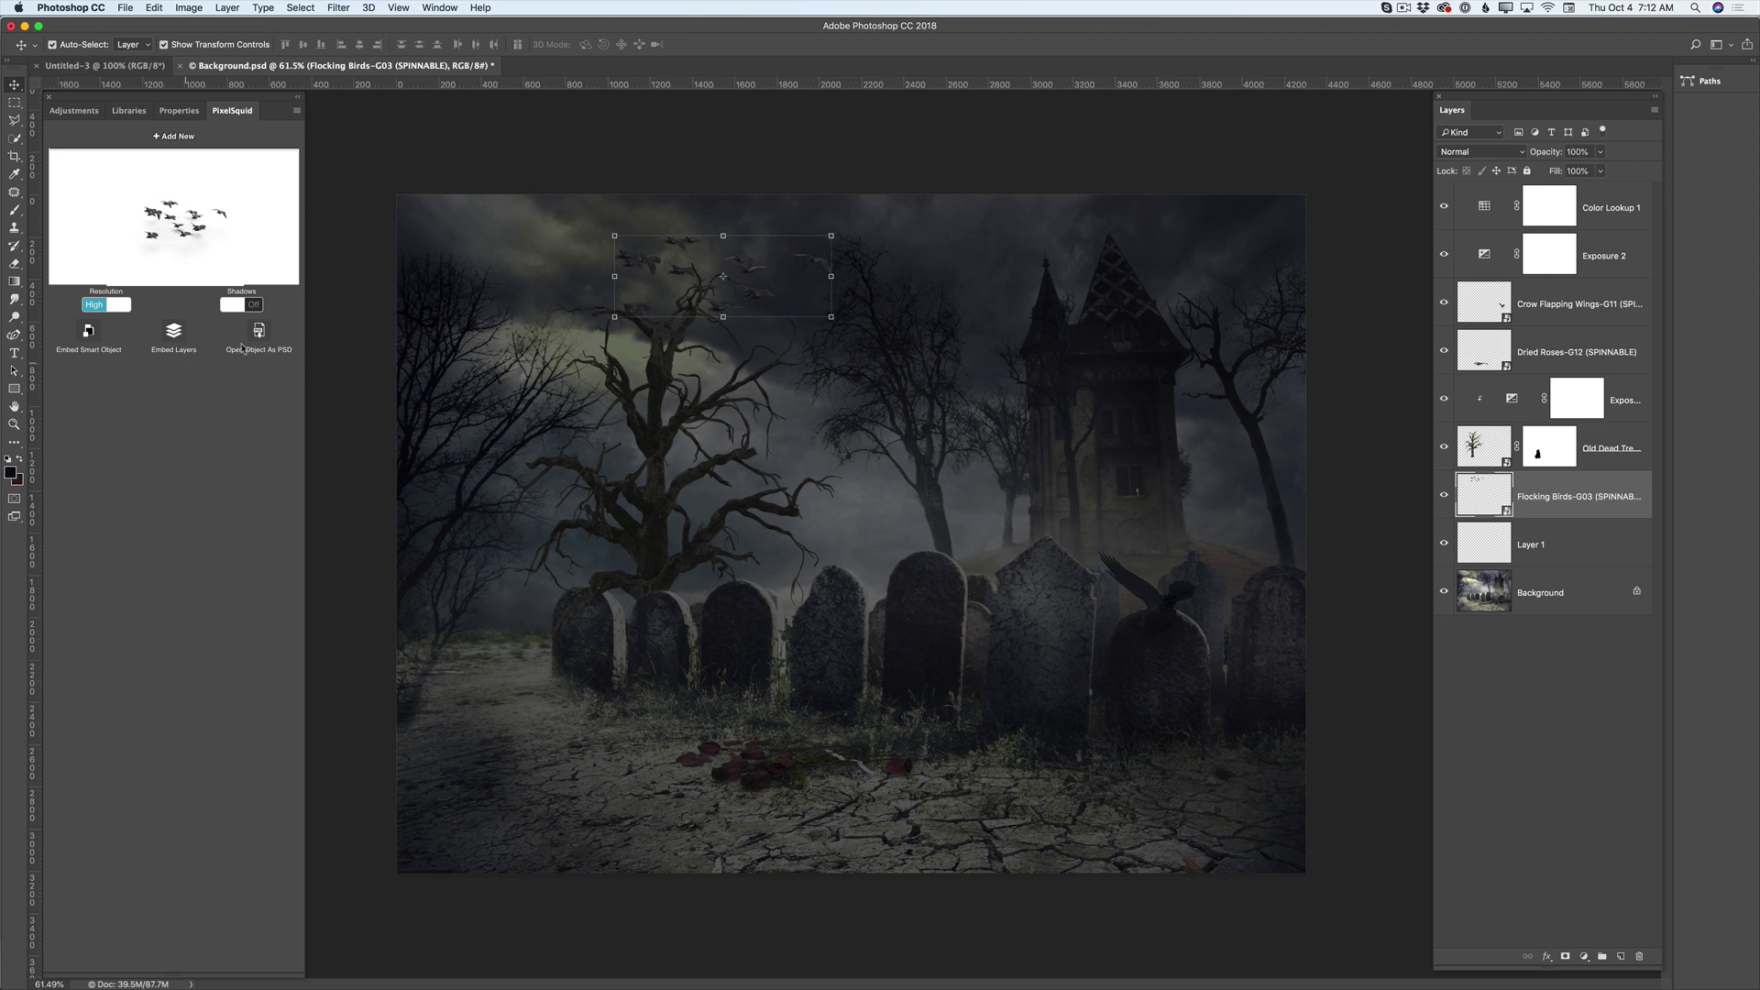
Step: Flatten the image and duplicate the Background layer
left_click(1655, 111)
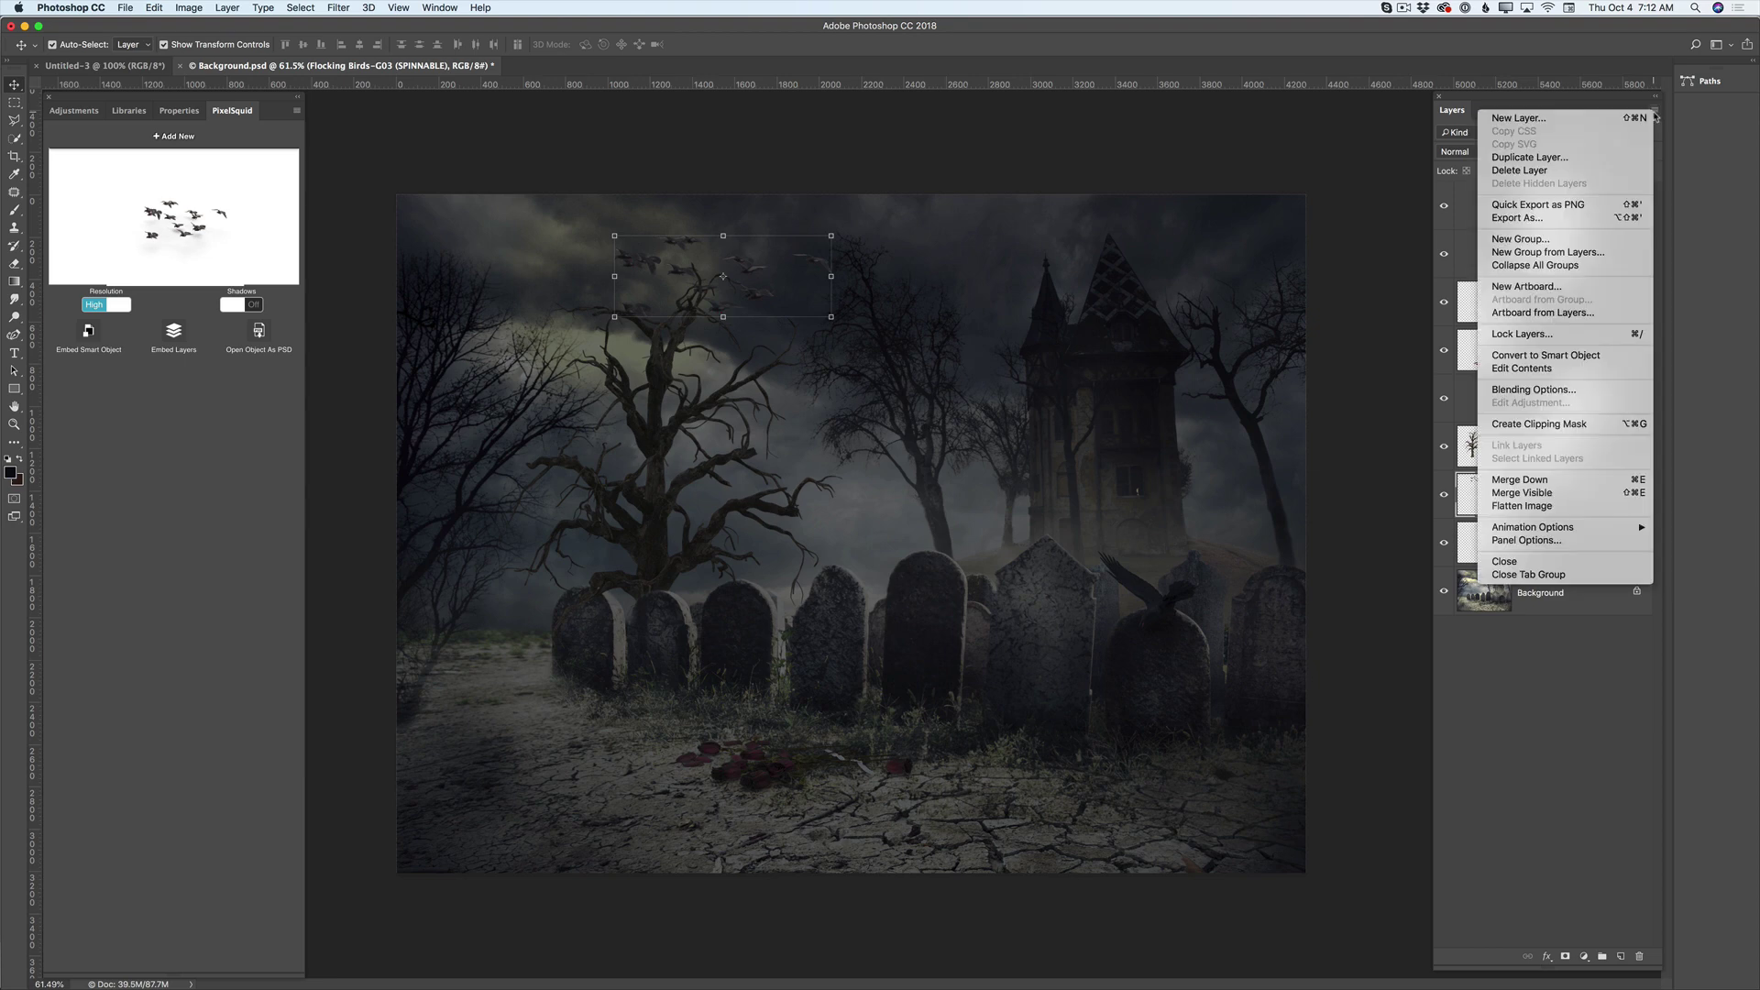
left_click(1534, 507)
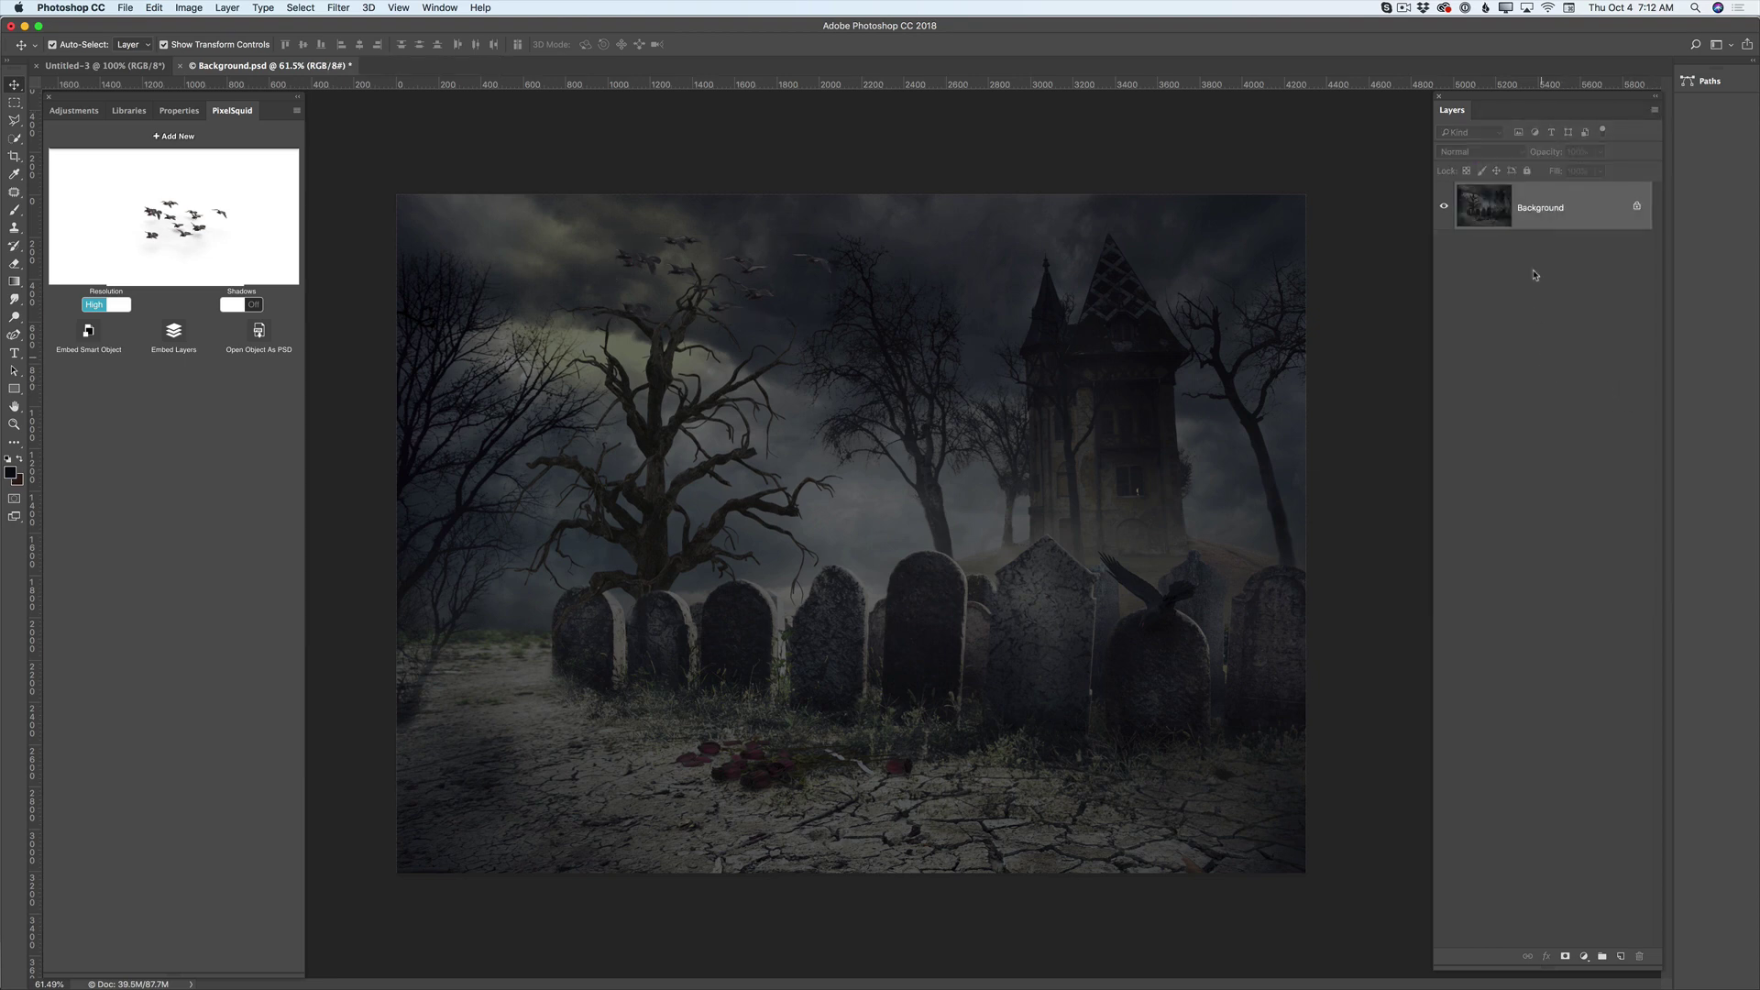
left_click_drag(1587, 220, 1621, 957)
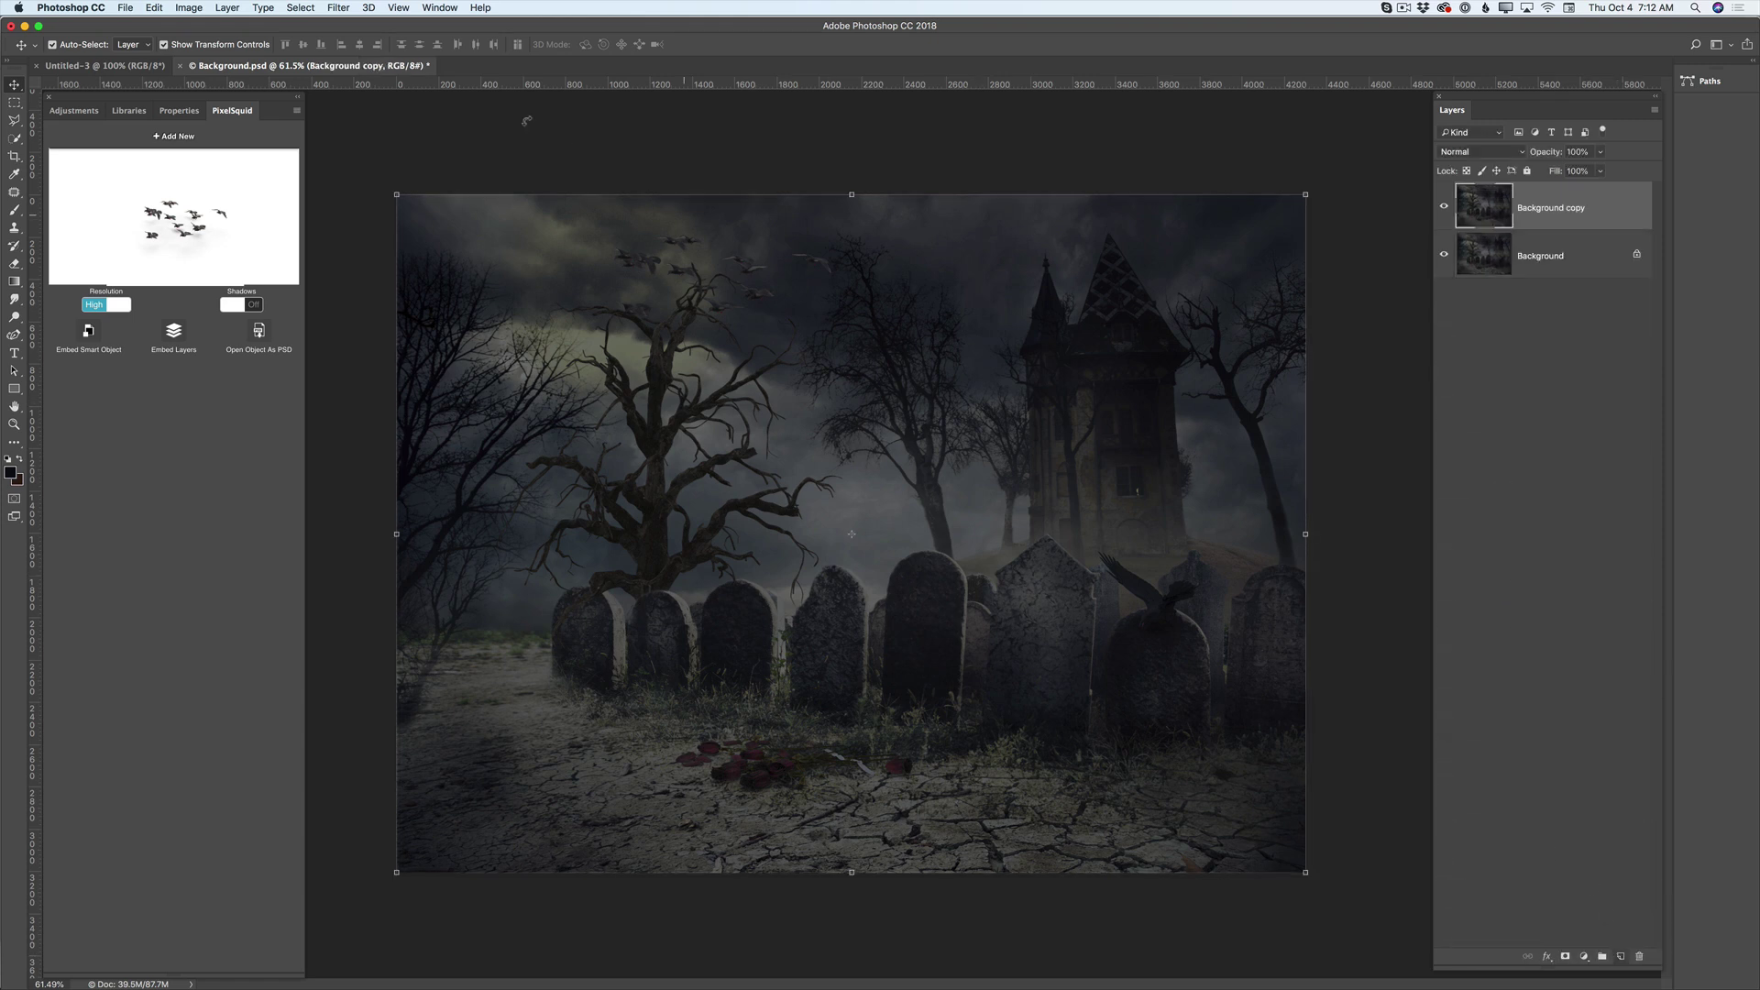
Step: Grade Background copy with the Camera Raw Filter: exposure -0.20, contrast +23 and slightly lower shadows, and compare it with the original
left_click(338, 10)
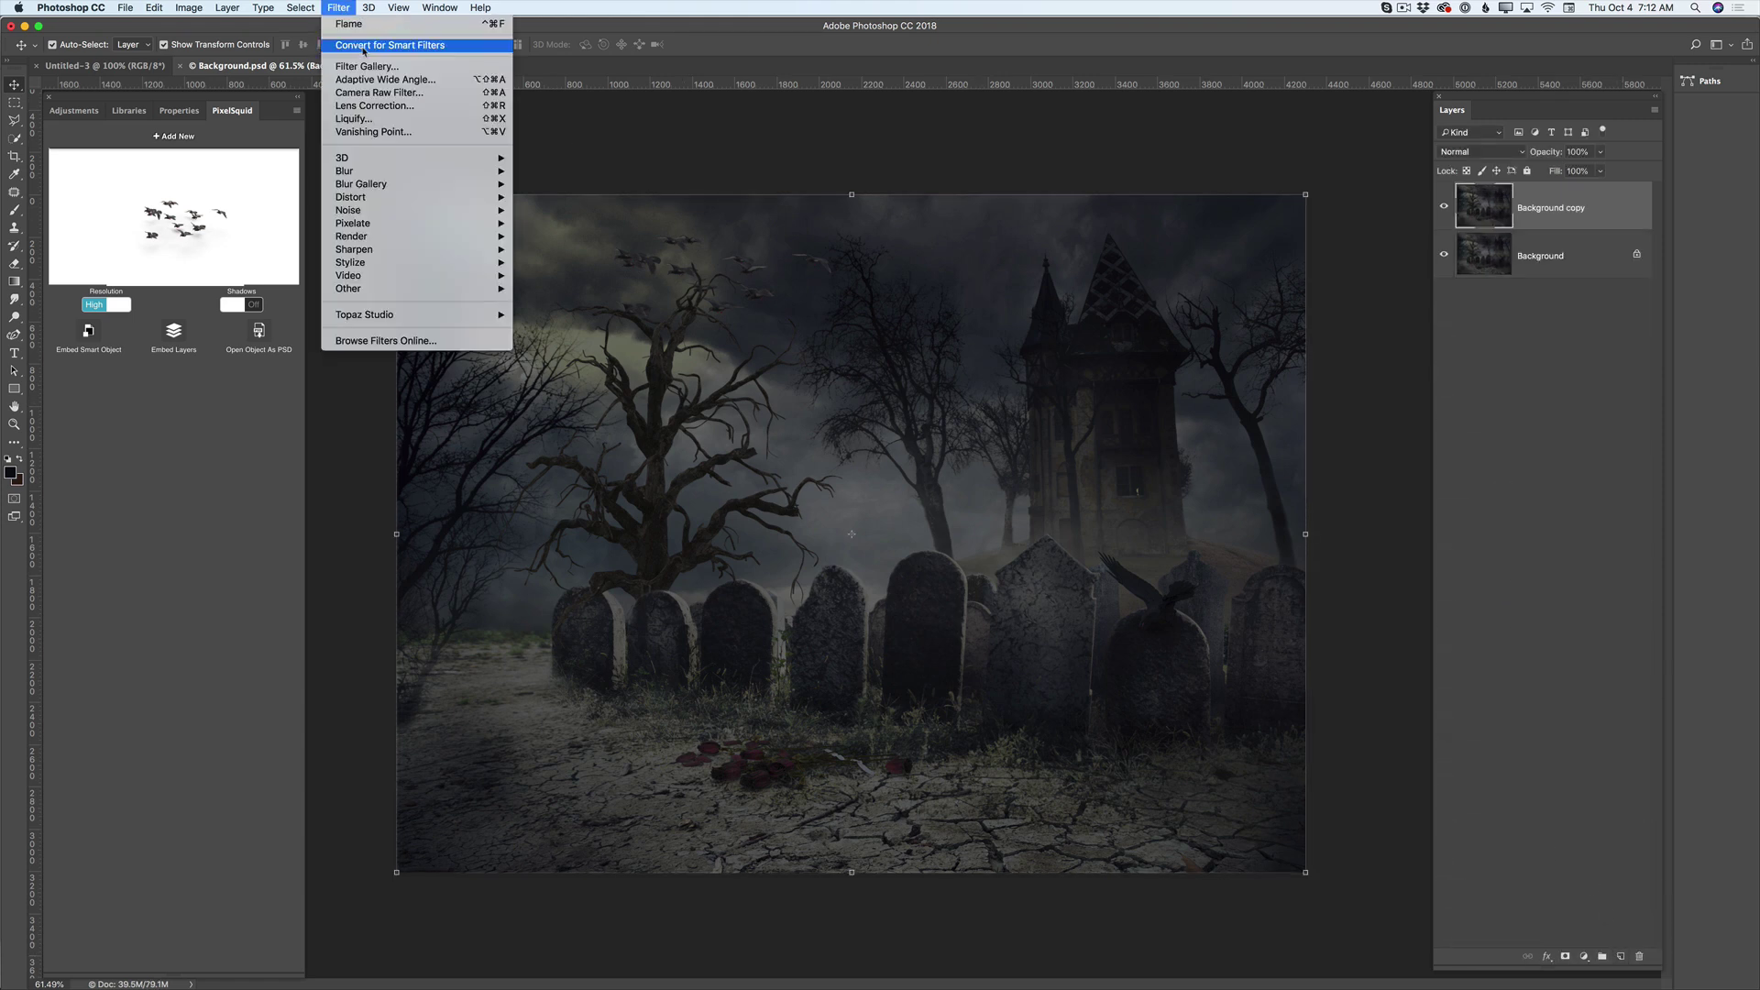
left_click(383, 96)
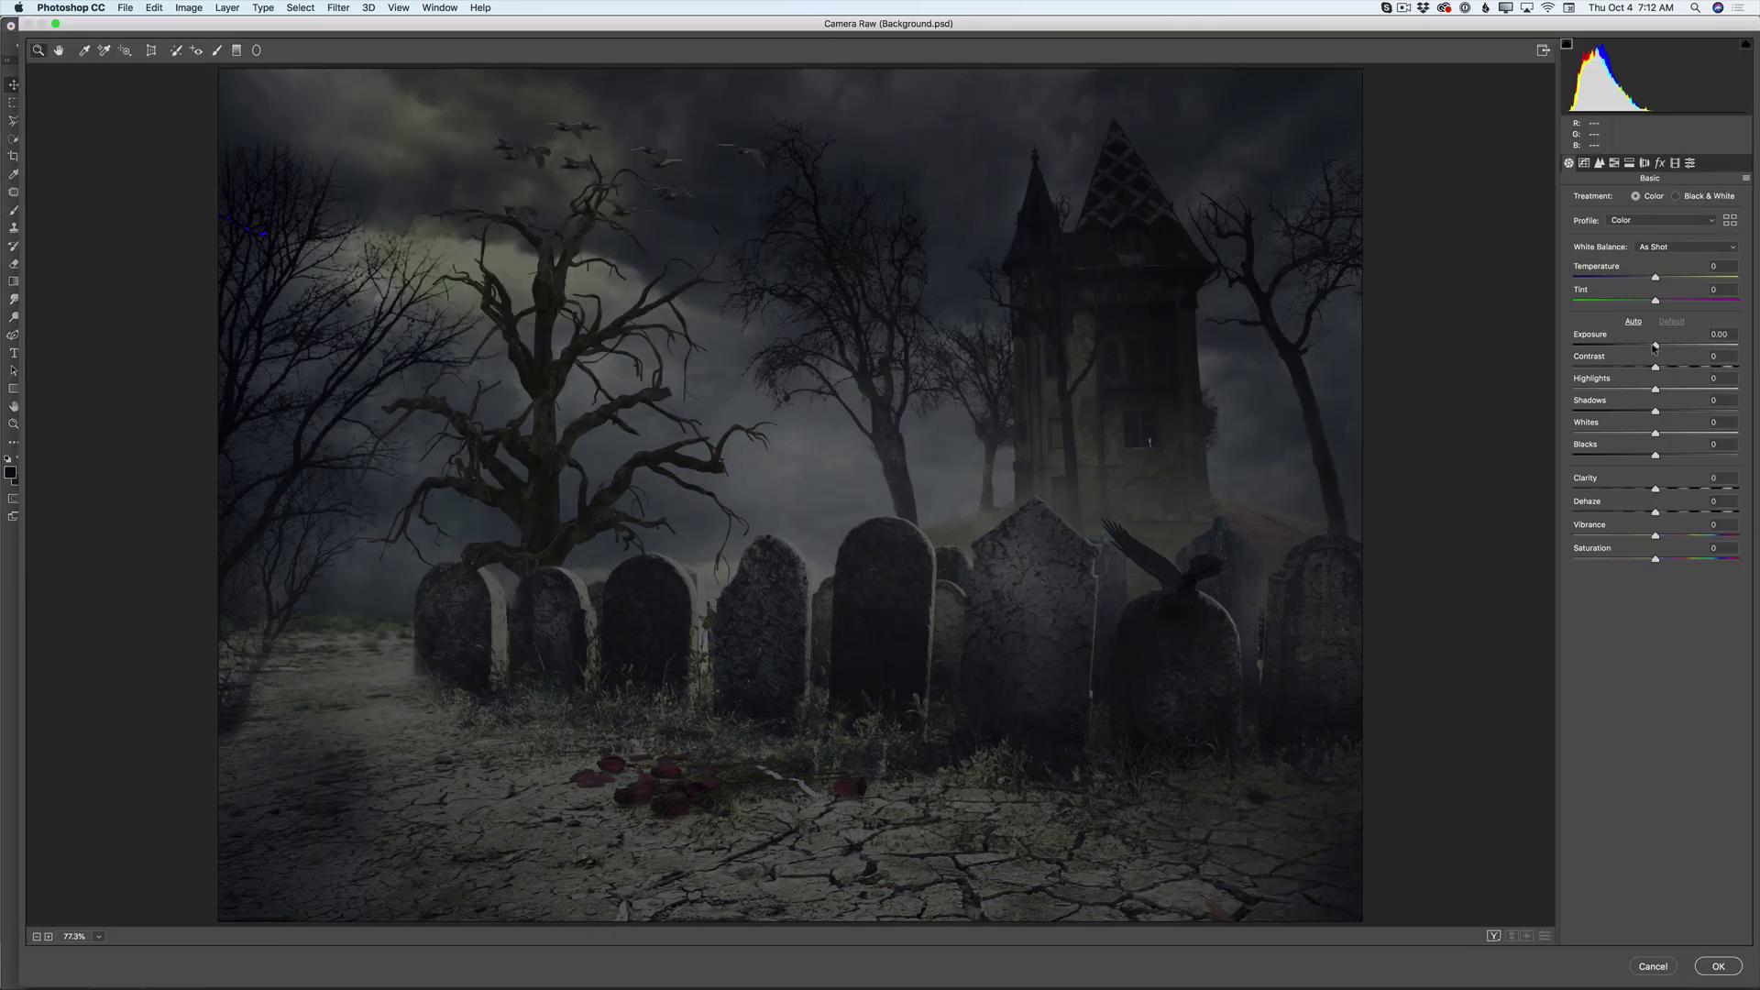
left_click_drag(1655, 348, 1649, 415)
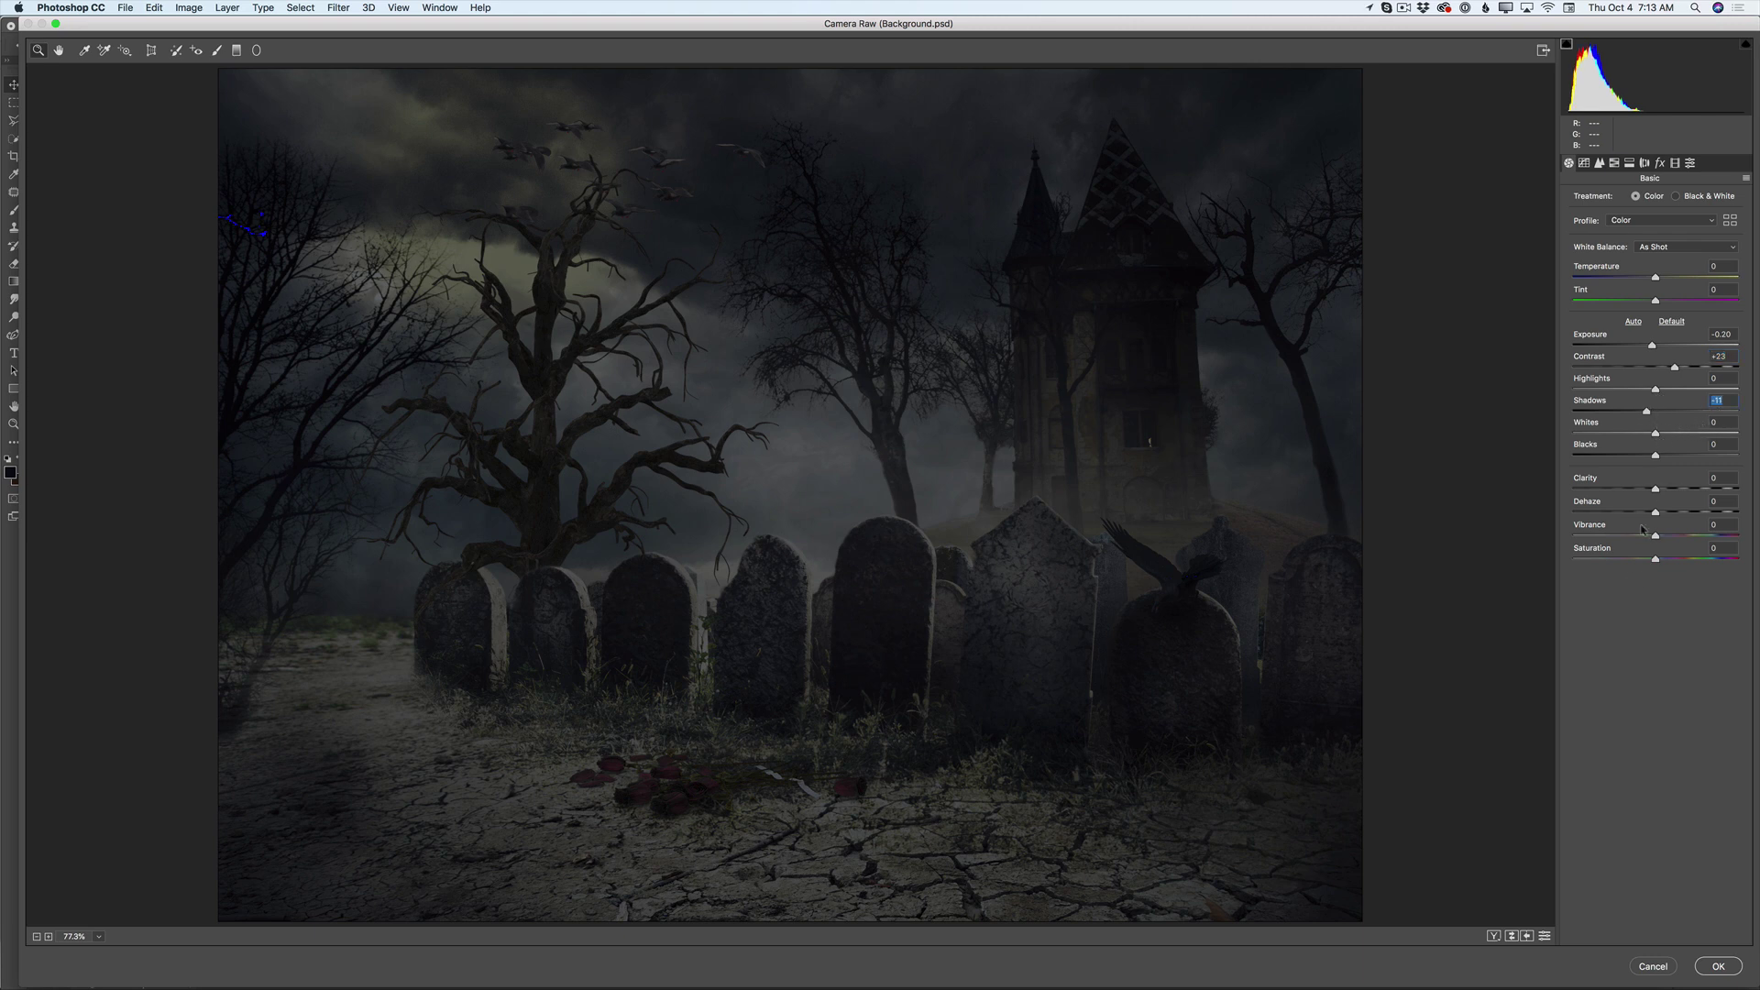
left_click(1718, 966)
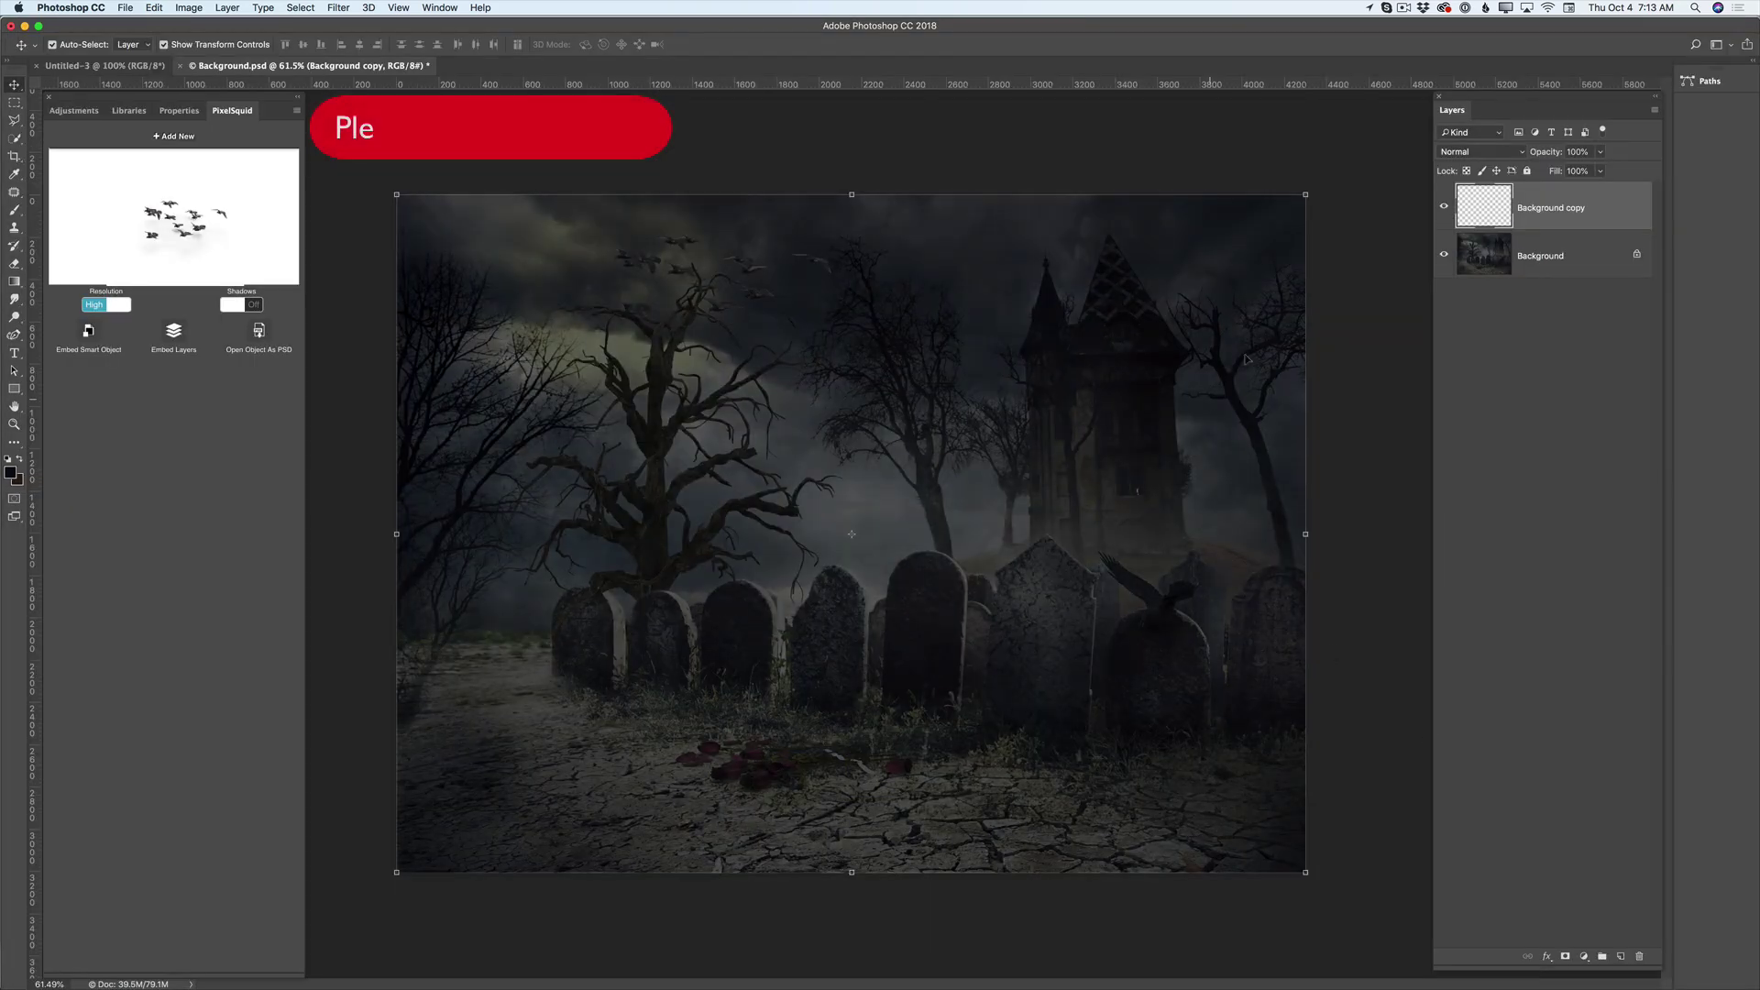
left_click(1443, 209)
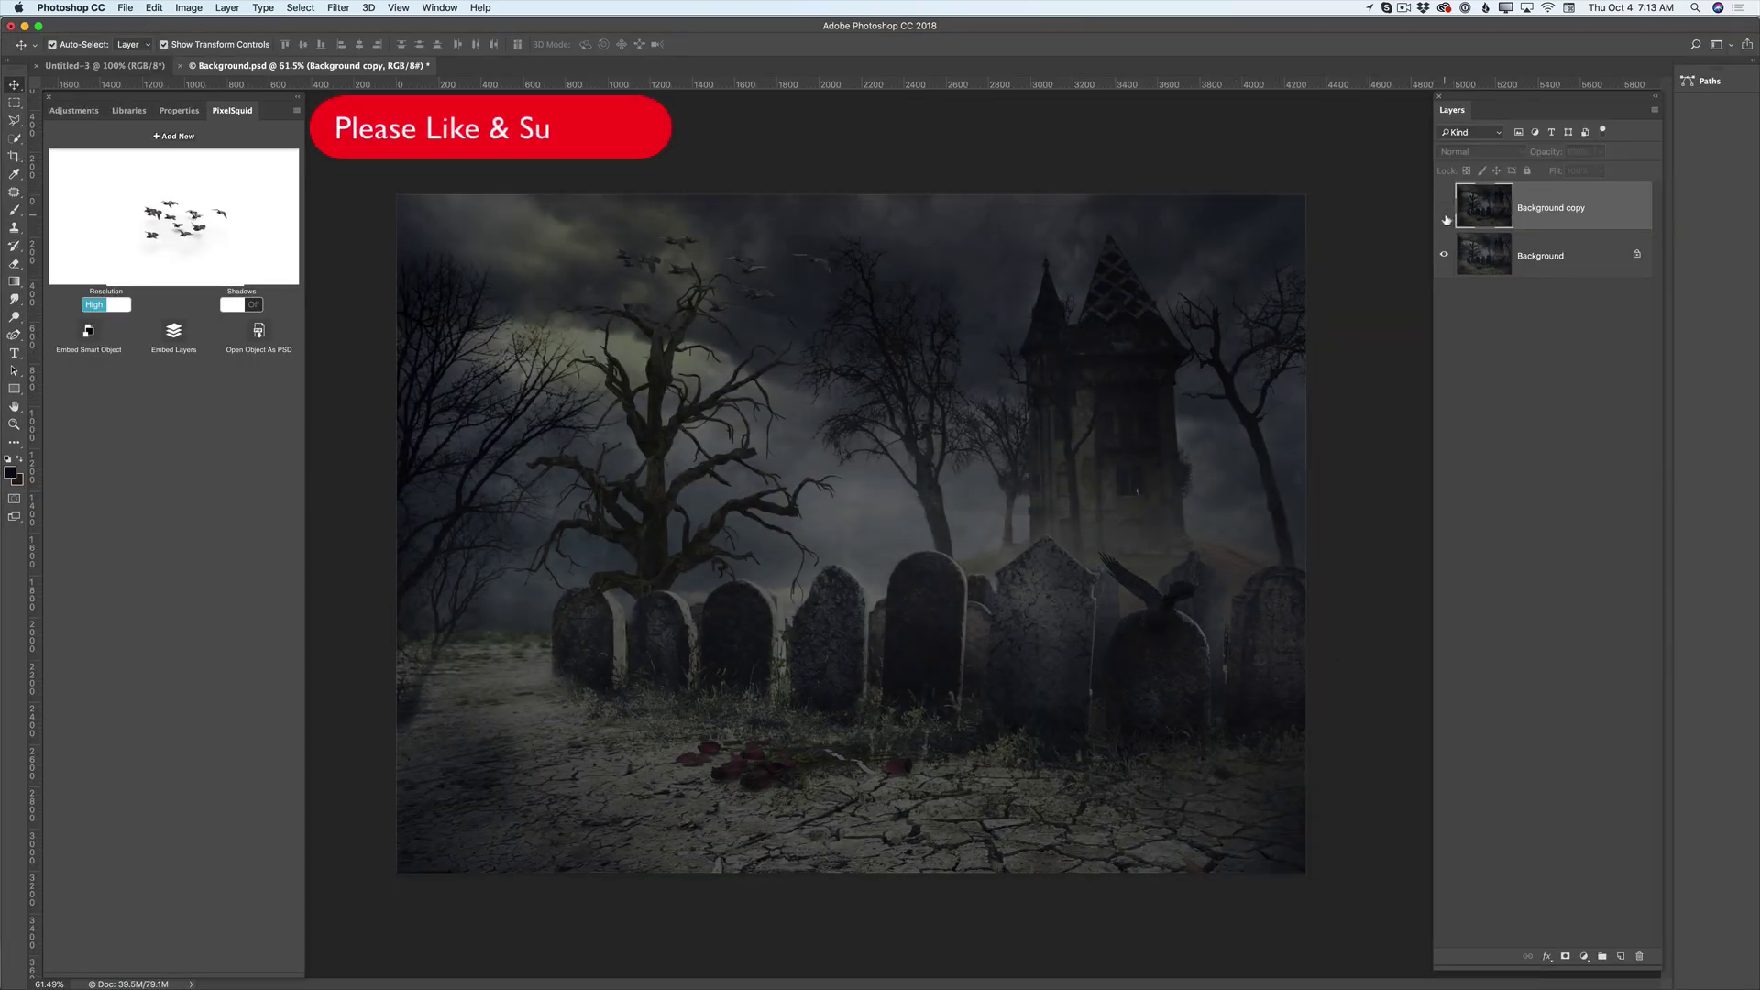
left_click(1443, 209)
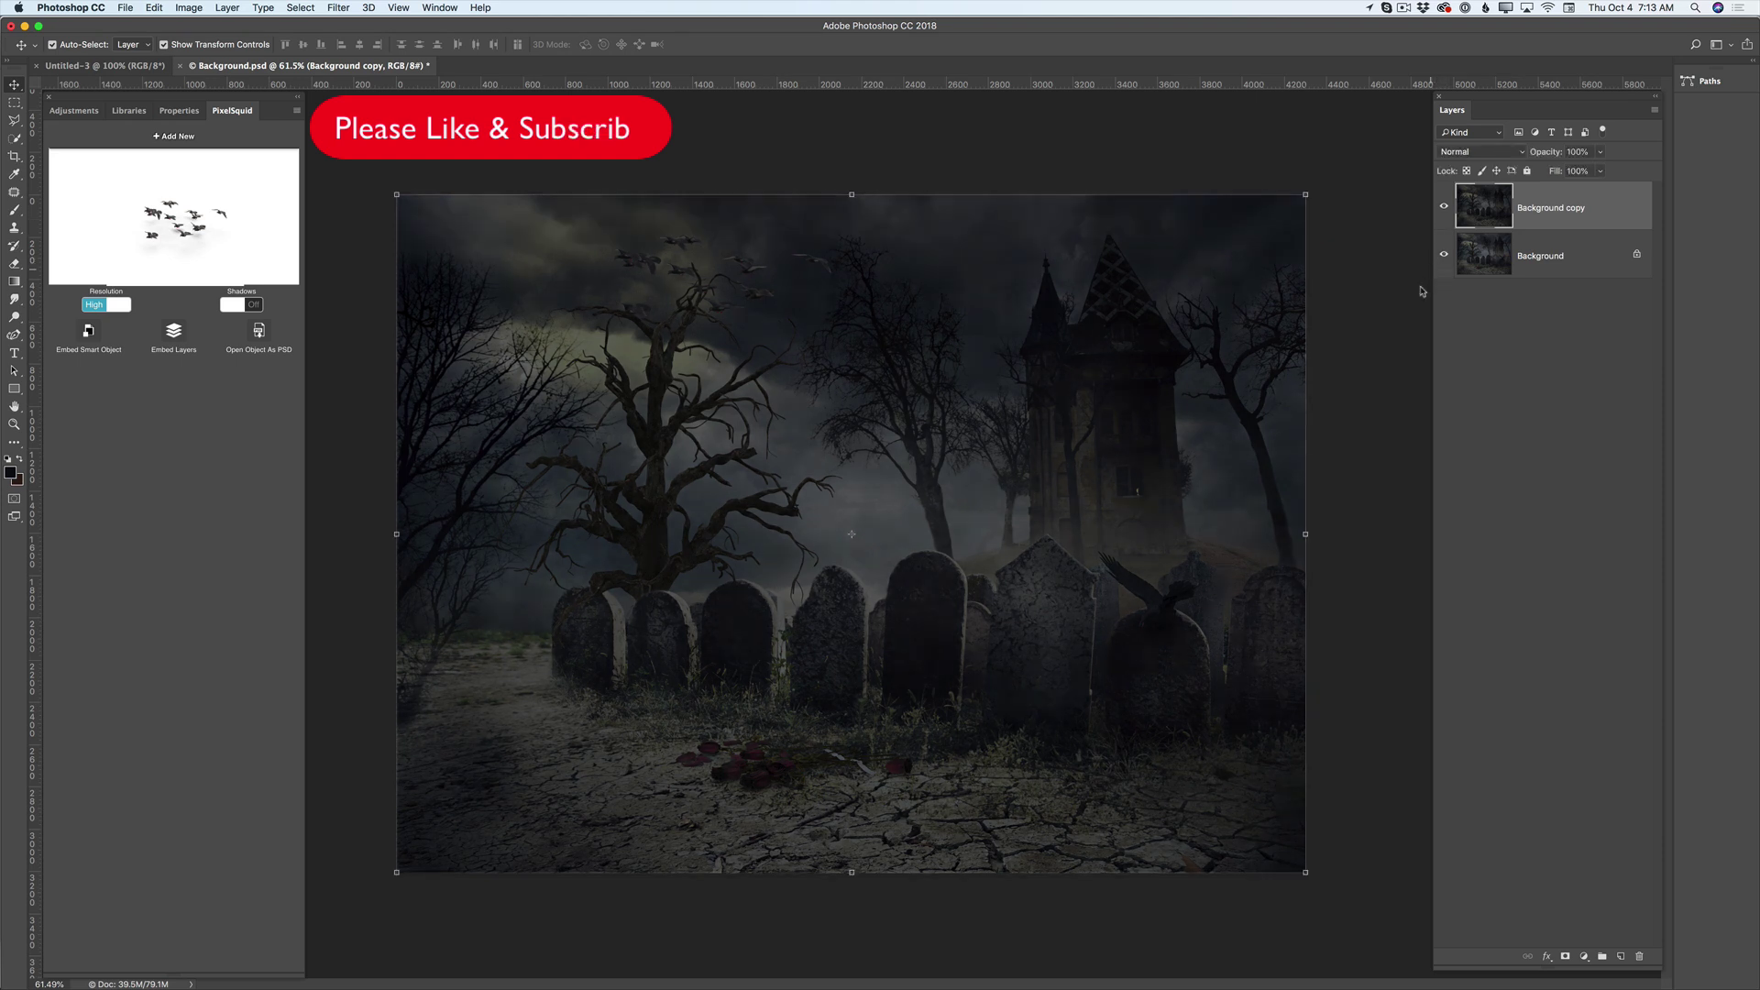